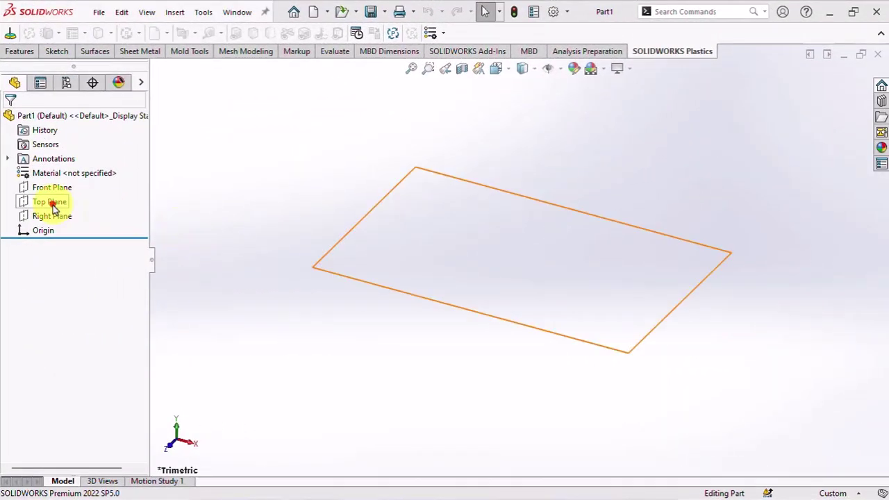
# - On the Top Plane, sketch vertical and horizontal centerlines crossing at the origin
pyautogui.click(50, 201)
pyautogui.click(63, 186)
pyautogui.click(80, 34)
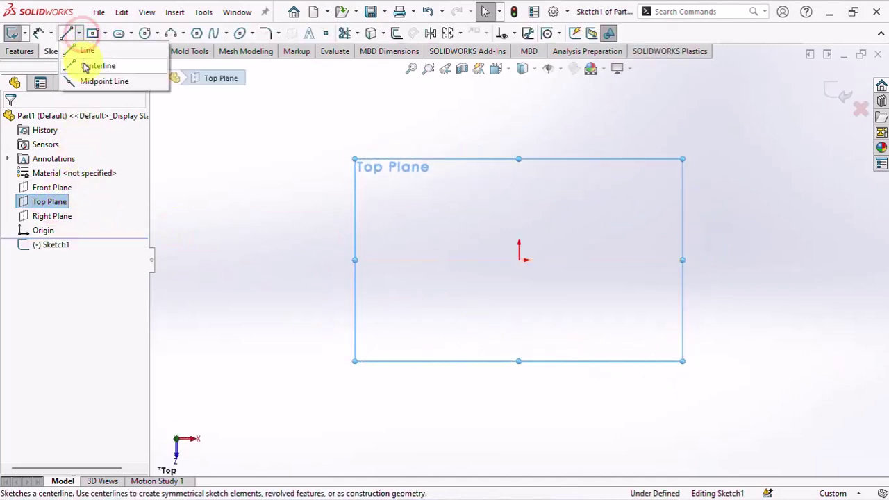
pyautogui.click(92, 63)
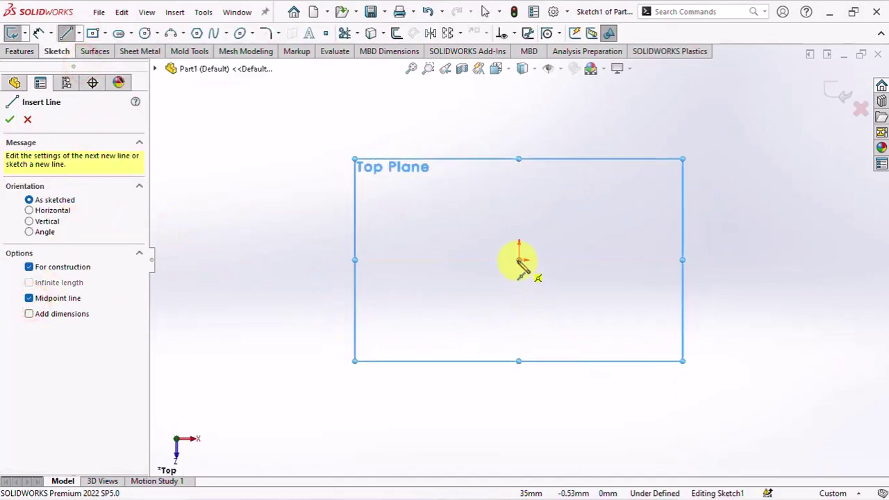
pyautogui.click(519, 259)
pyautogui.click(519, 171)
pyautogui.doubleClick(543, 190)
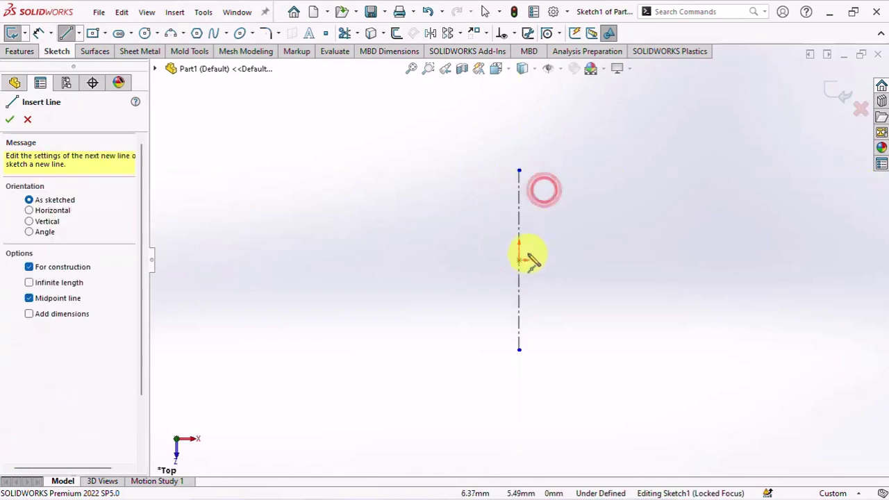
pyautogui.click(519, 259)
pyautogui.click(678, 260)
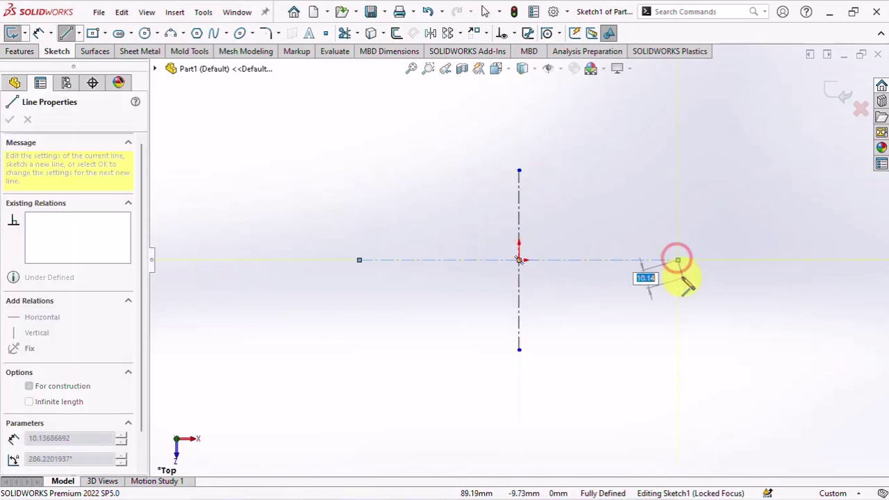
pyautogui.rightClick(684, 278)
pyautogui.click(696, 287)
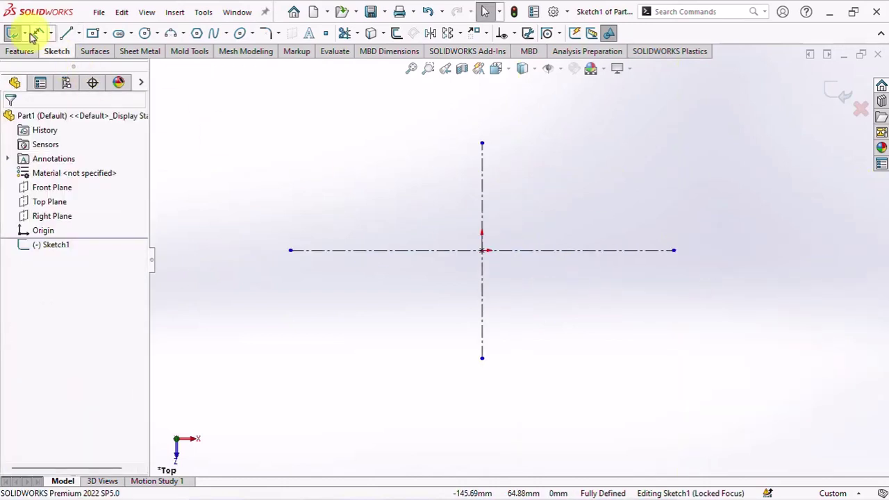
# - Dimension the vertical centerline to 169 and the horizontal centerline to 231
pyautogui.click(483, 218)
pyautogui.click(239, 245)
pyautogui.write('169')
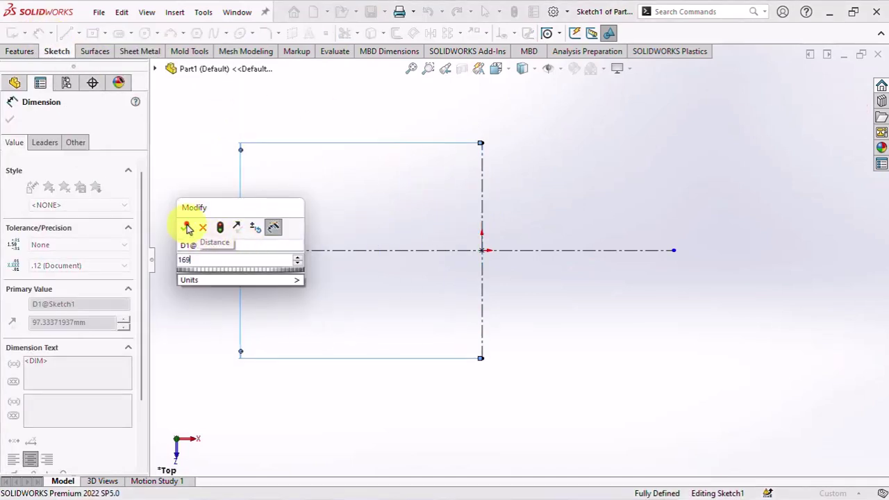
pyautogui.click(187, 230)
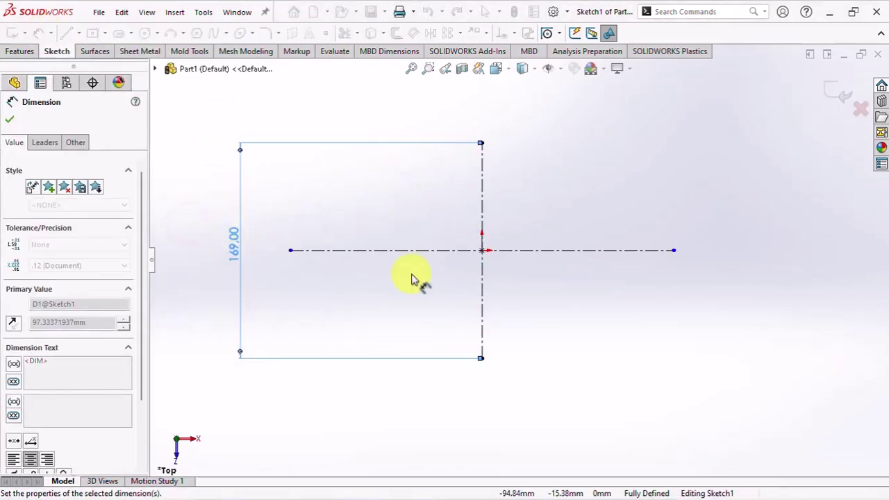
pyautogui.click(520, 250)
pyautogui.click(495, 129)
pyautogui.write('231')
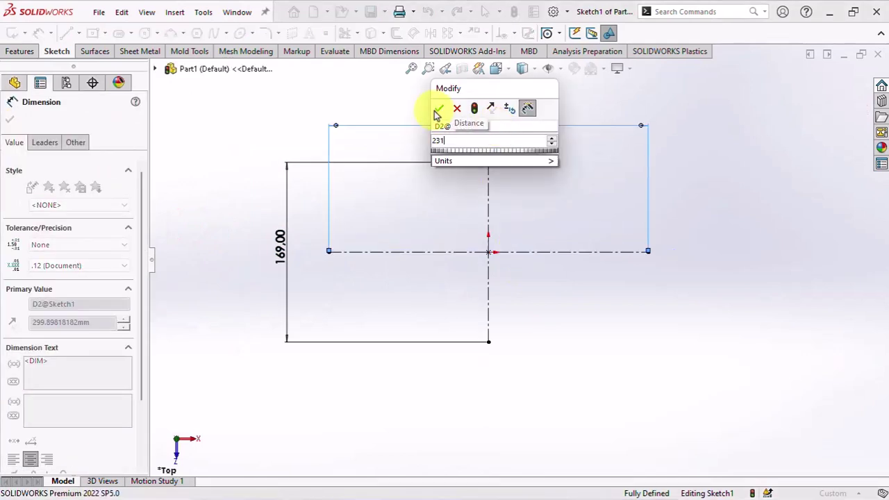
pyautogui.click(437, 110)
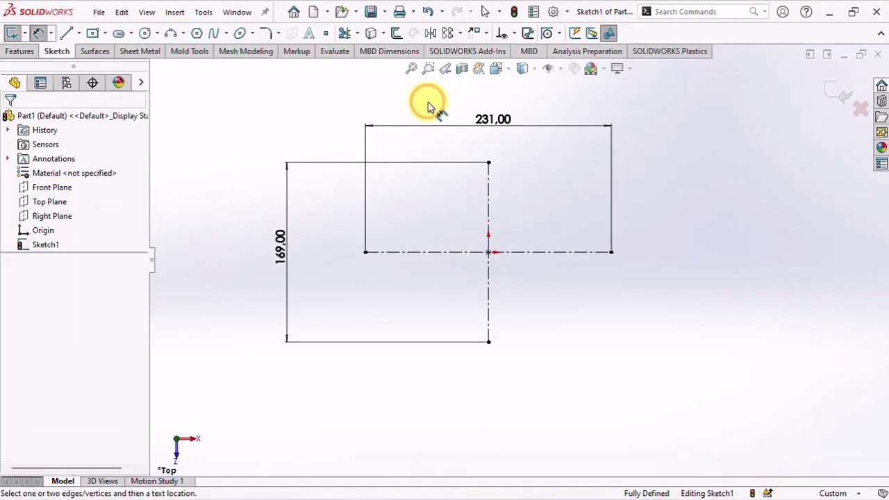
# - Draw a shallow left arc and a shallow top arc with the Centerpoint Arc tool
pyautogui.click(183, 33)
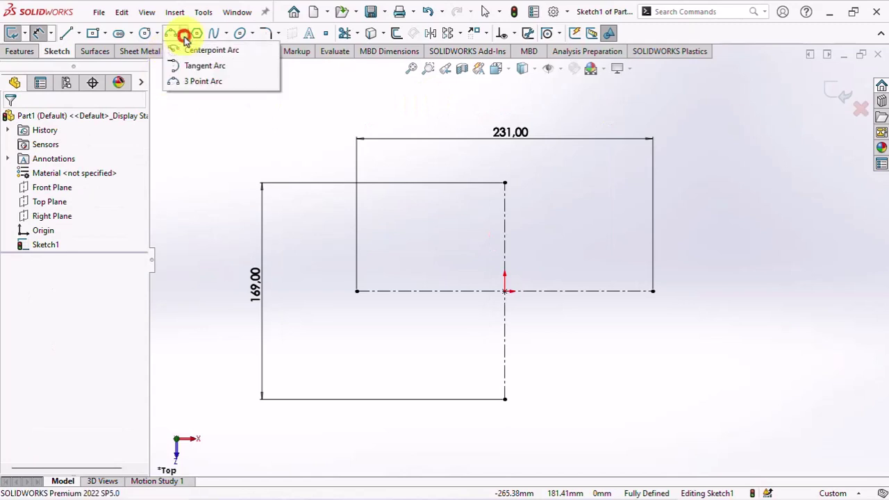
pyautogui.click(187, 52)
pyautogui.click(673, 292)
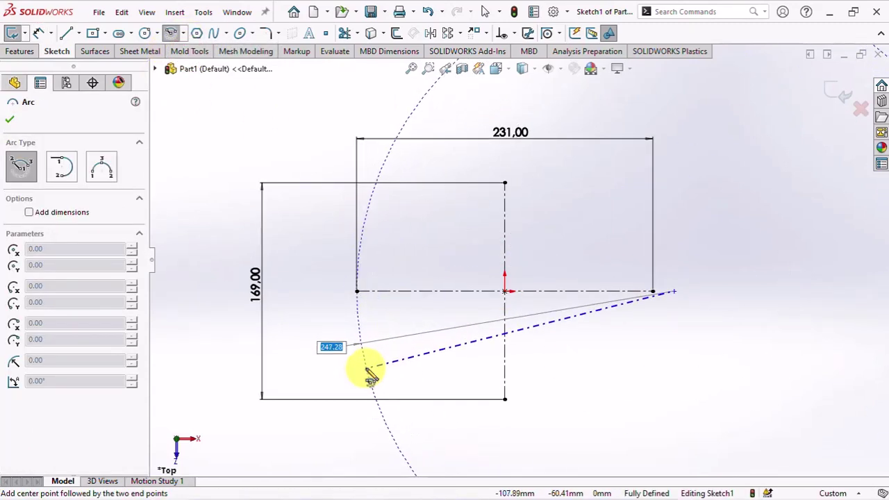
pyautogui.click(366, 368)
pyautogui.click(370, 215)
pyautogui.scroll(3, 397, 222)
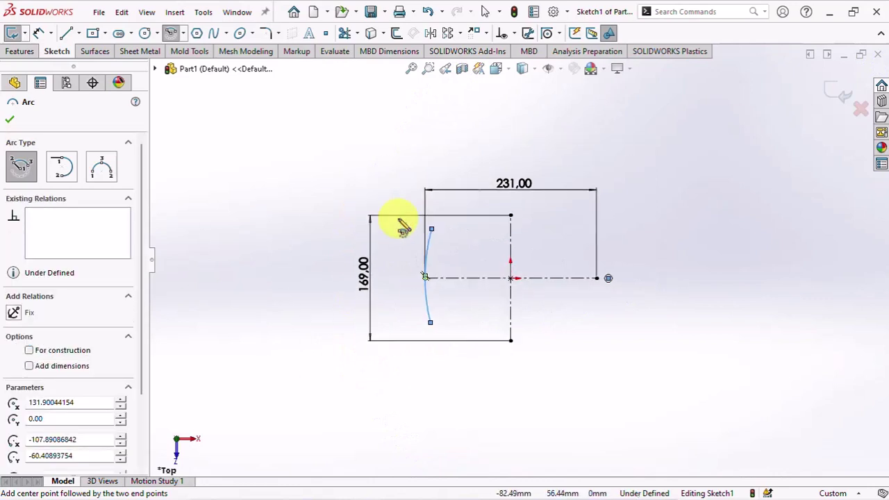
pyautogui.scroll(3, 512, 337)
pyautogui.click(513, 425)
pyautogui.scroll(-5, 500, 250)
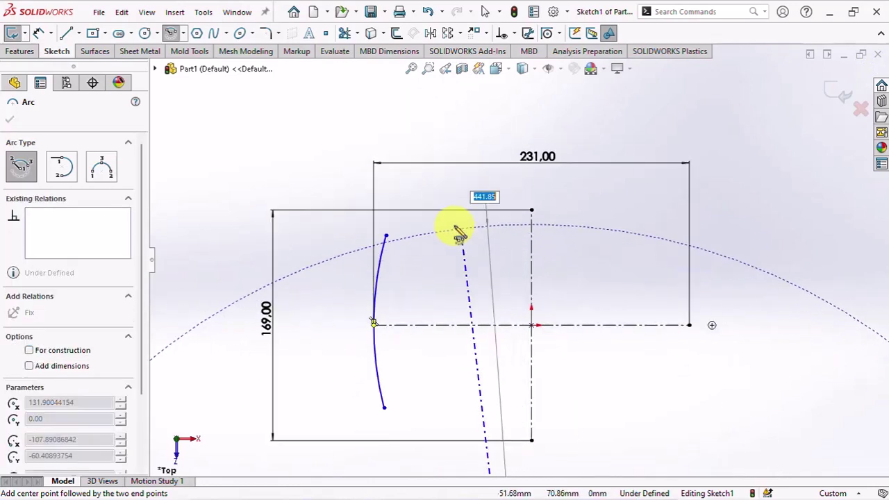
pyautogui.click(417, 219)
pyautogui.click(634, 224)
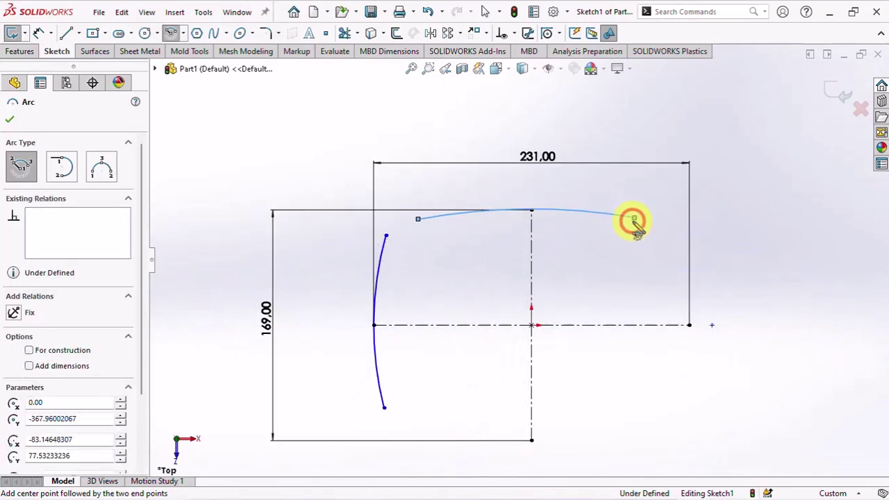
pyautogui.rightClick(645, 233)
pyautogui.click(653, 231)
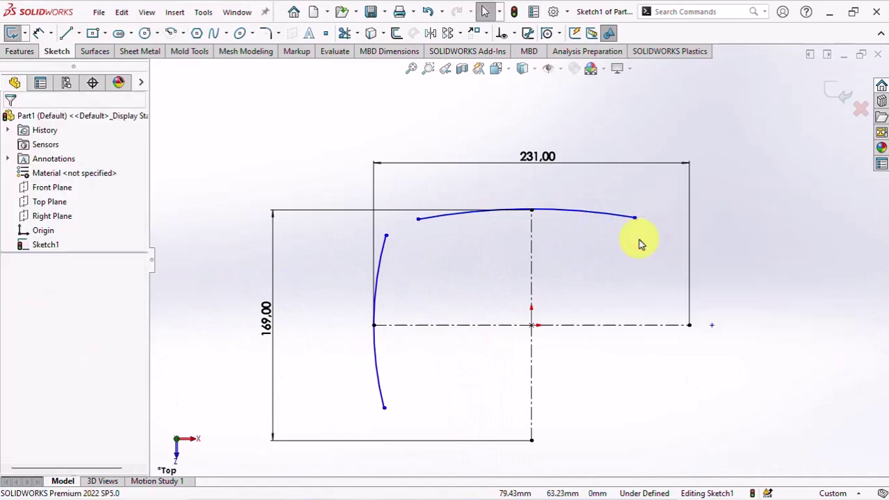
# - Make the centerline ends the midpoints of the top arc and the left arc
pyautogui.click(589, 229)
pyautogui.scroll(-4, 533, 228)
pyautogui.keyDown('ctrl'); pyautogui.click(527, 199); pyautogui.keyUp('ctrl')
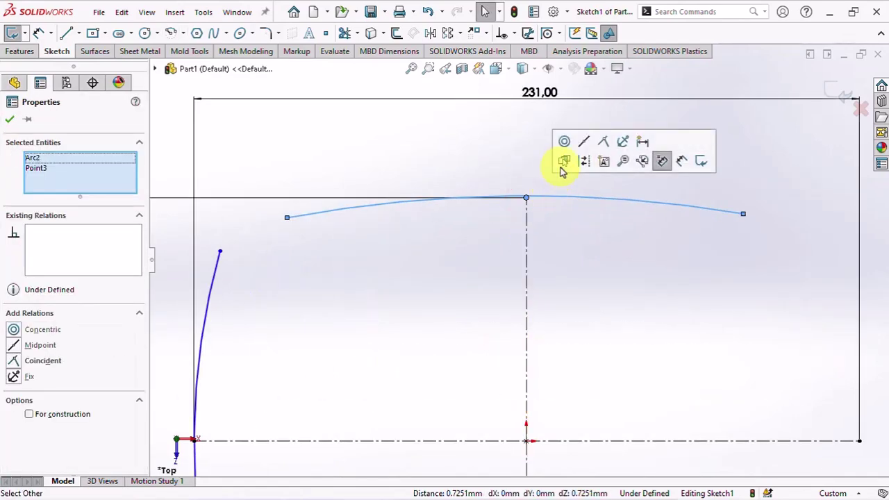
pyautogui.click(583, 148)
pyautogui.scroll(4, 511, 250)
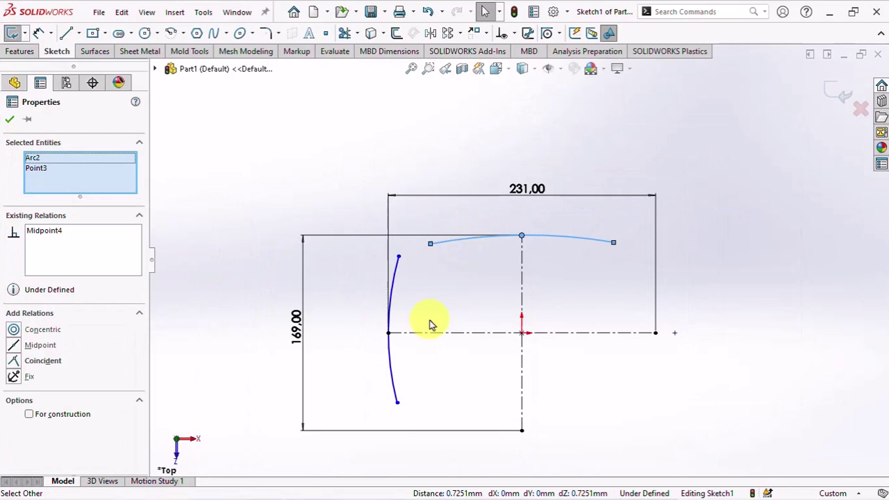
pyautogui.click(390, 311)
pyautogui.keyDown('ctrl'); pyautogui.click(388, 333); pyautogui.keyUp('ctrl')
pyautogui.click(445, 276)
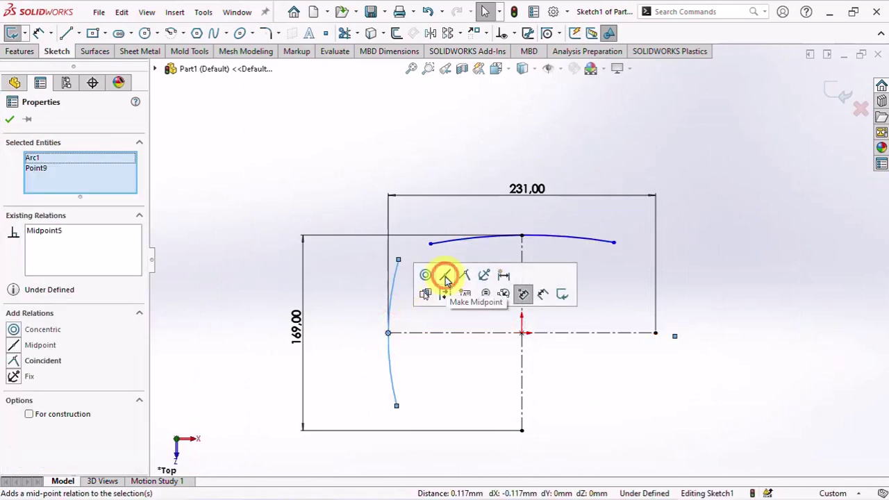
pyautogui.click(11, 121)
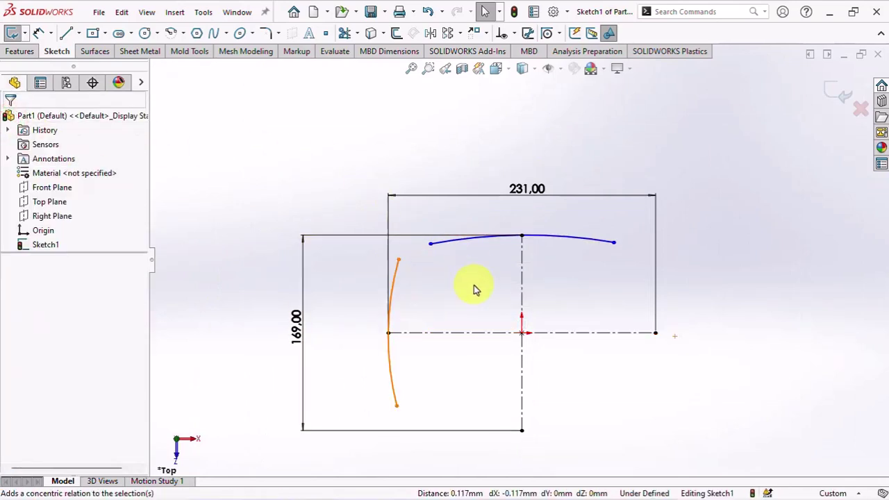
# - Make the top arc's endpoints horizontal and the left arc's endpoints vertical
pyautogui.click(430, 243)
pyautogui.keyDown('ctrl'); pyautogui.click(615, 242); pyautogui.keyUp('ctrl')
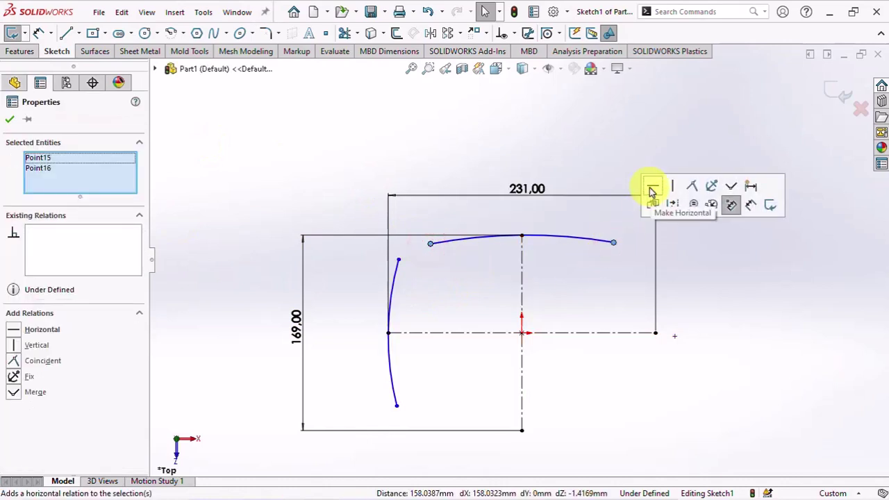
pyautogui.click(650, 187)
pyautogui.click(399, 261)
pyautogui.keyDown('ctrl'); pyautogui.click(396, 406); pyautogui.keyUp('ctrl')
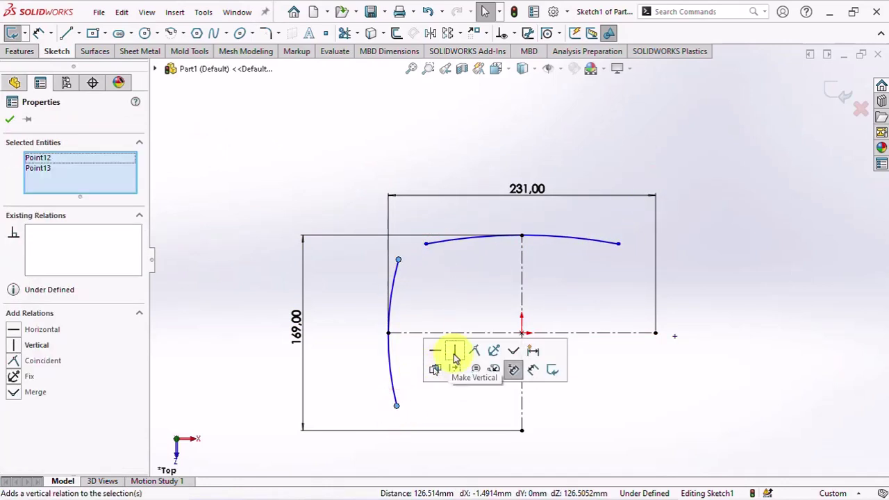
pyautogui.click(454, 357)
pyautogui.click(348, 178)
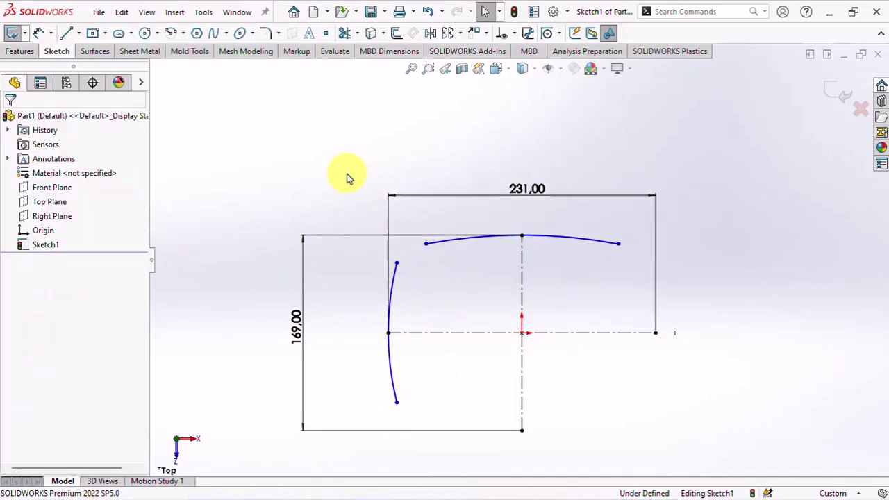
# - Draw a three-point corner arc joining the left arc's end to the top arc's end
pyautogui.click(182, 33)
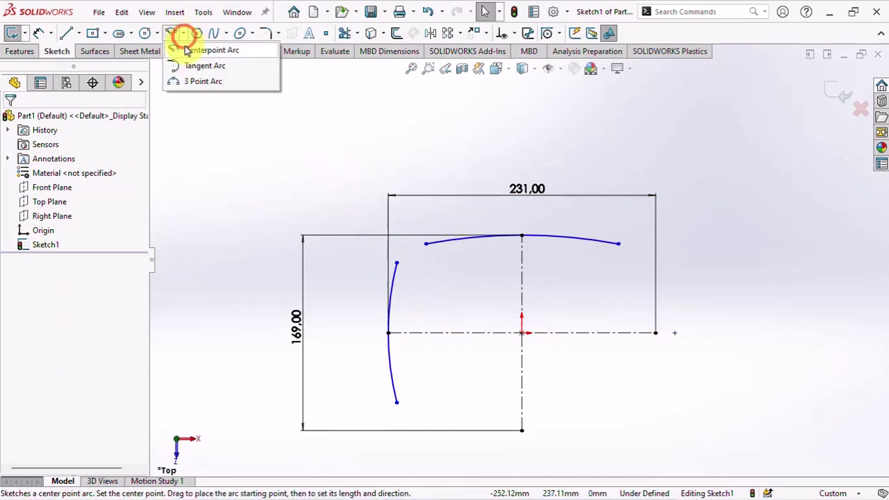
pyautogui.click(186, 81)
pyautogui.scroll(-5, 400, 277)
pyautogui.click(393, 248)
pyautogui.click(454, 209)
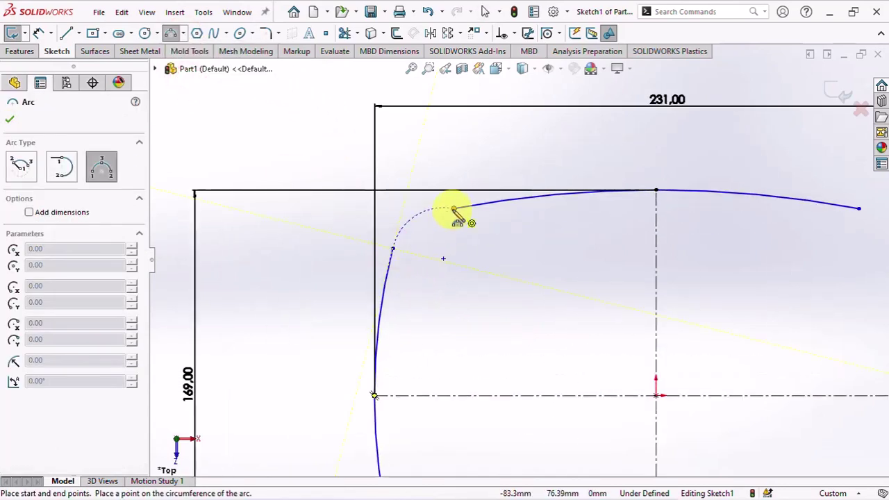
pyautogui.click(426, 225)
pyautogui.rightClick(422, 223)
pyautogui.click(447, 229)
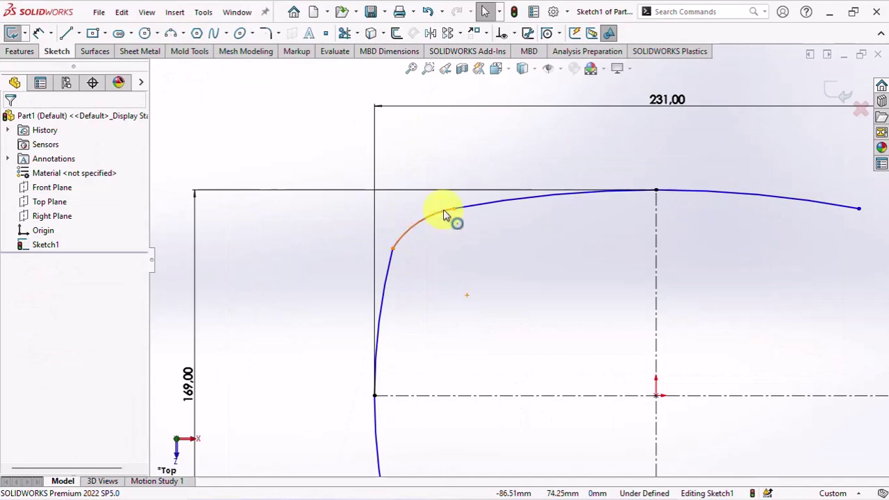
# - Make the corner arc tangent to both the top arc and the left arc
pyautogui.click(445, 216)
pyautogui.keyDown('ctrl'); pyautogui.click(496, 213); pyautogui.keyUp('ctrl')
pyautogui.click(540, 145)
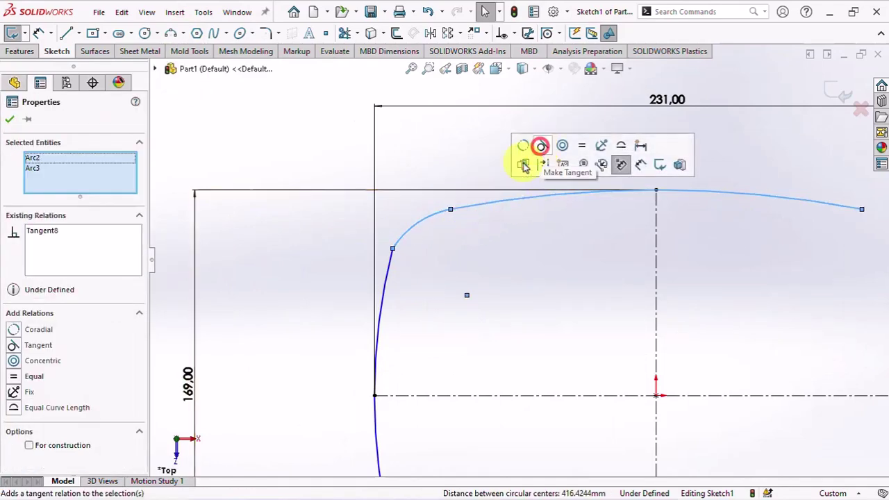
pyautogui.click(391, 264)
pyautogui.keyDown('ctrl'); pyautogui.click(415, 225); pyautogui.keyUp('ctrl')
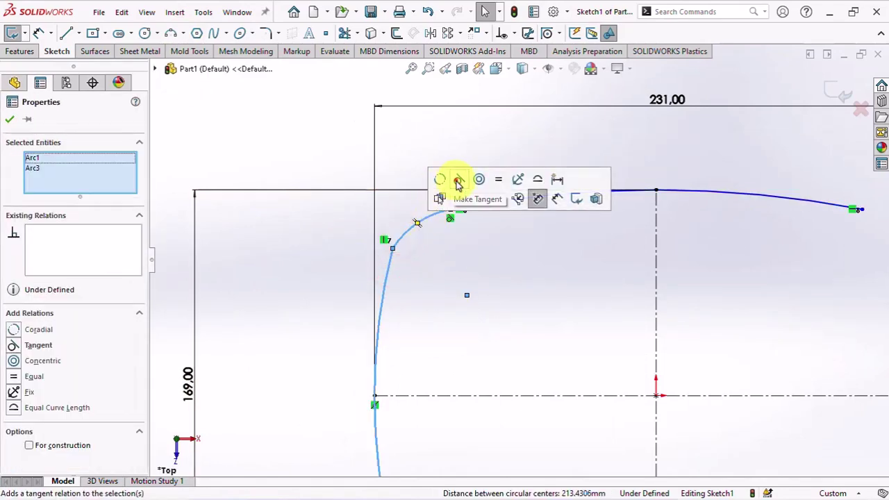
pyautogui.click(459, 181)
pyautogui.click(306, 146)
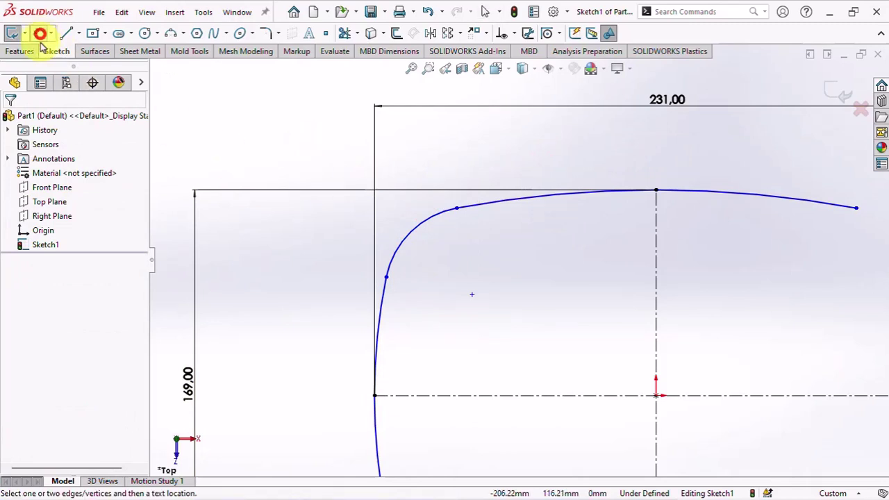
# - Dimension the curve point offsets to 1.50 mm and 3.50 mm
pyautogui.click(387, 278)
pyautogui.click(374, 398)
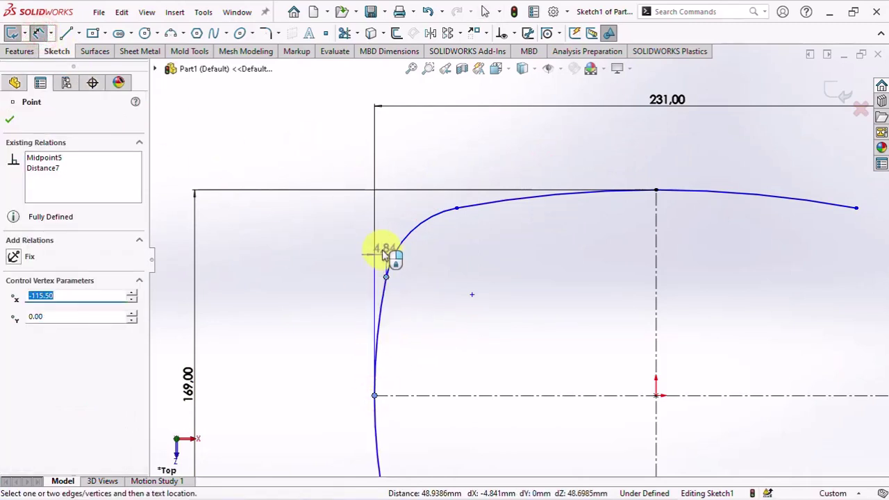
pyautogui.click(382, 253)
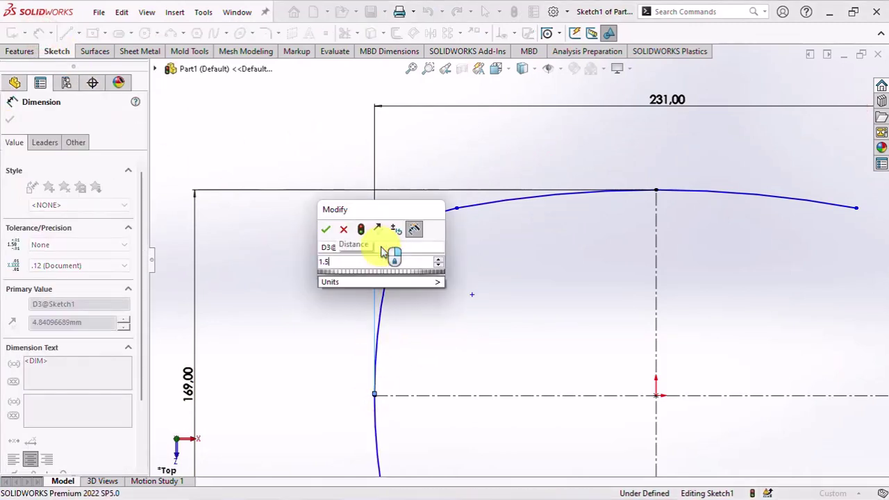
pyautogui.click(326, 230)
pyautogui.click(329, 252)
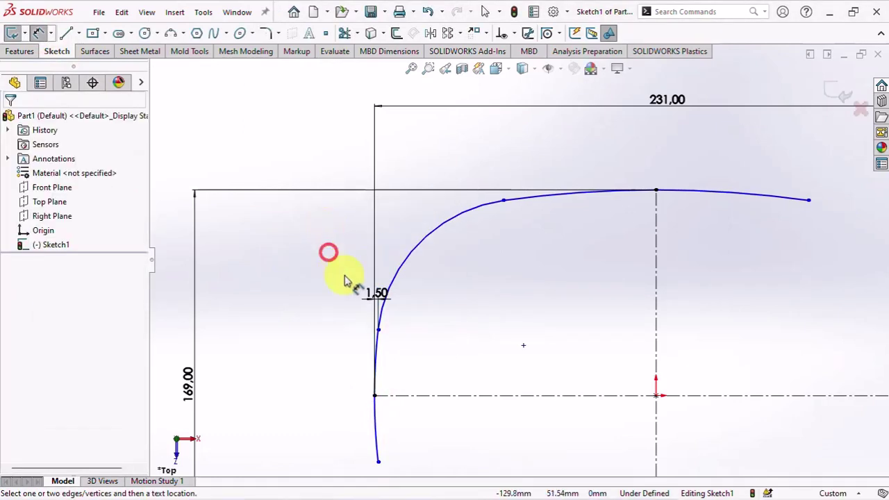
pyautogui.click(503, 200)
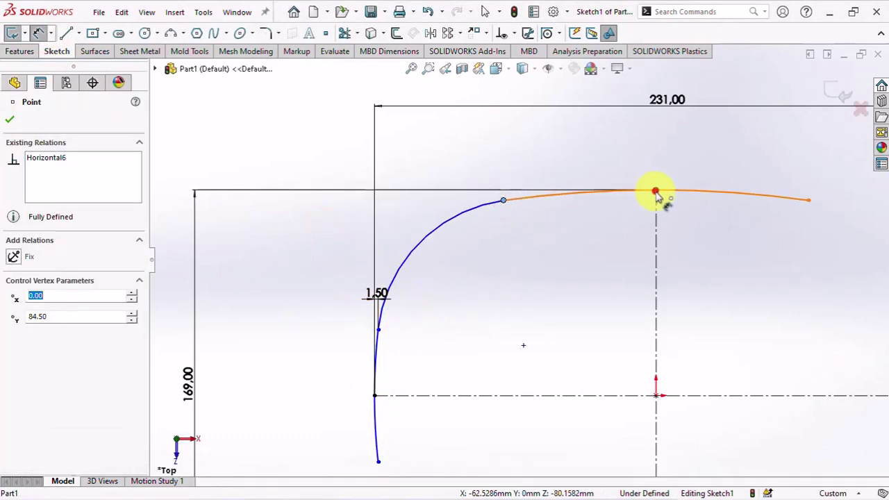
pyautogui.click(447, 199)
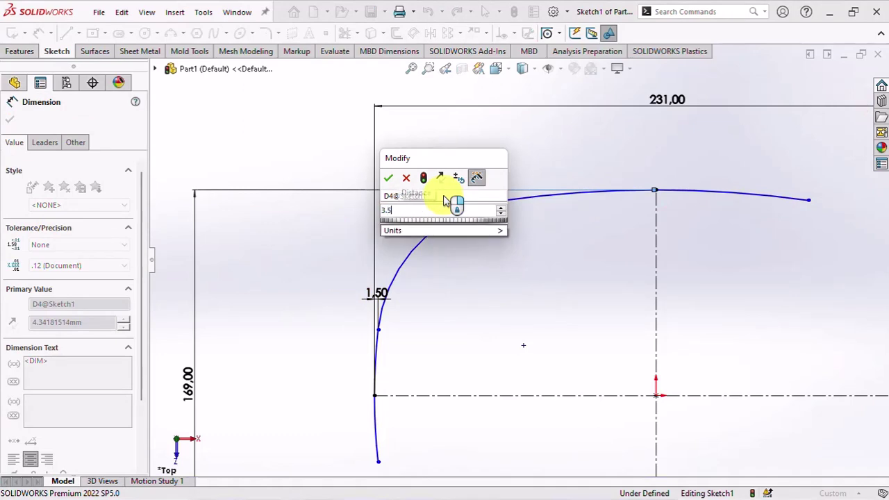
pyautogui.click(388, 178)
# - Give the corner arc a 56 mm radius dimension
pyautogui.click(338, 163)
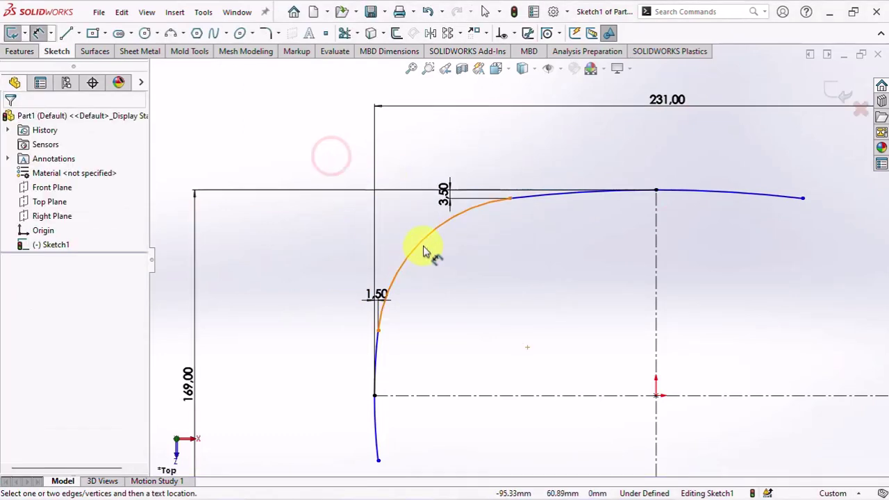
pyautogui.click(425, 237)
pyautogui.click(464, 288)
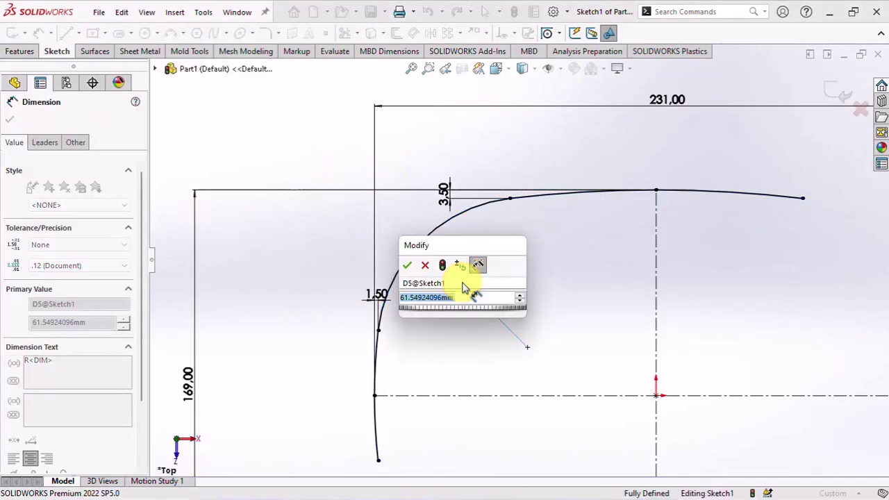
pyautogui.write('56')
pyautogui.click(408, 268)
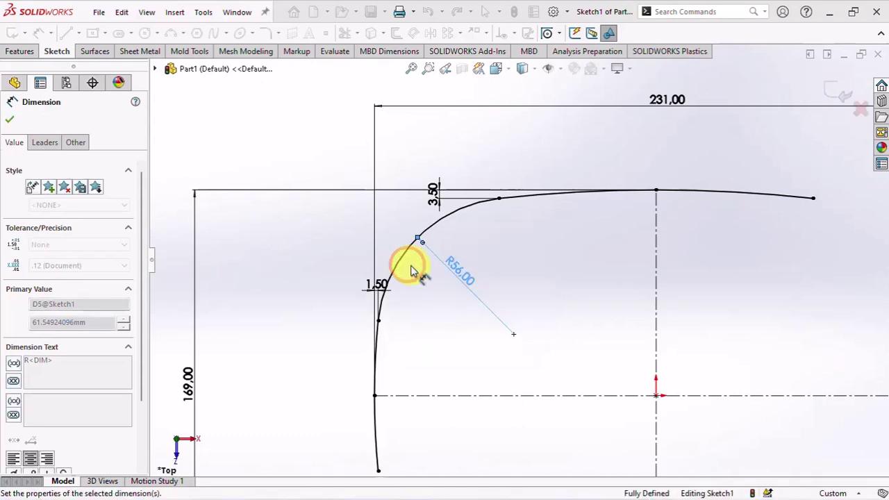
pyautogui.scroll(1, 725, 377)
pyautogui.scroll(2, 719, 375)
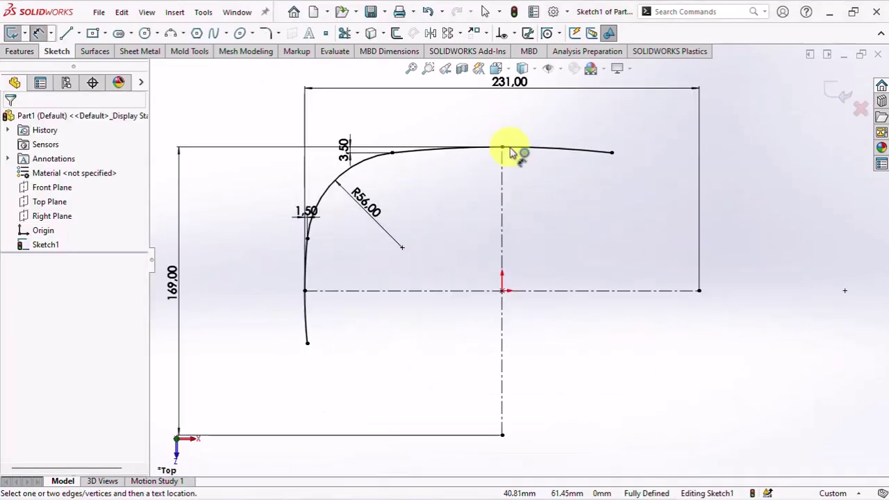
# - Mirror the corner arc and top curve about the horizontal centerline
pyautogui.click(430, 32)
pyautogui.click(362, 162)
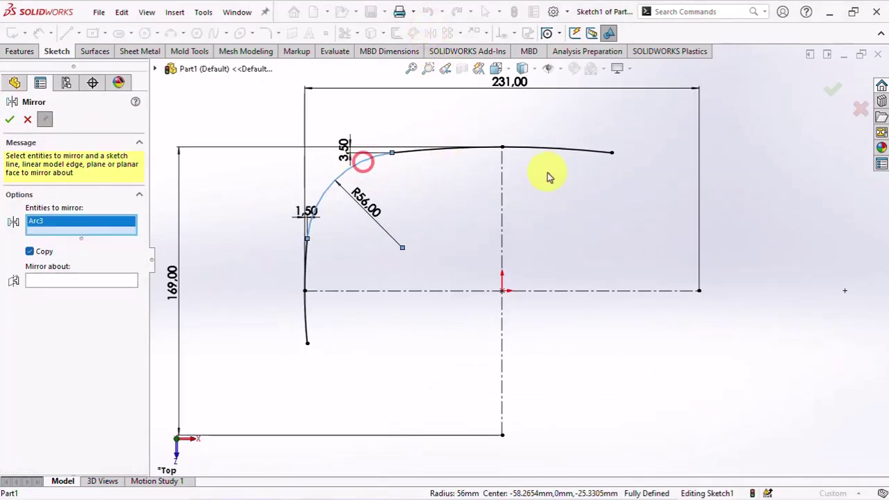
pyautogui.click(582, 157)
pyautogui.click(103, 292)
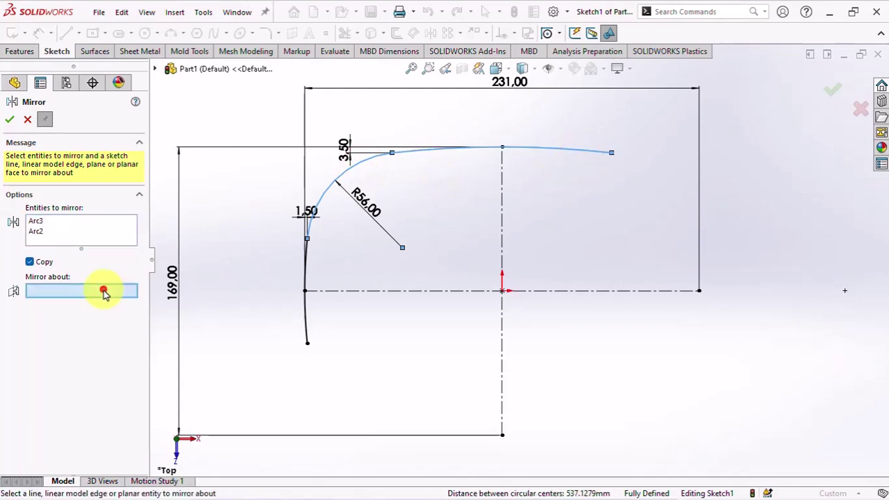
pyautogui.click(437, 292)
pyautogui.click(9, 119)
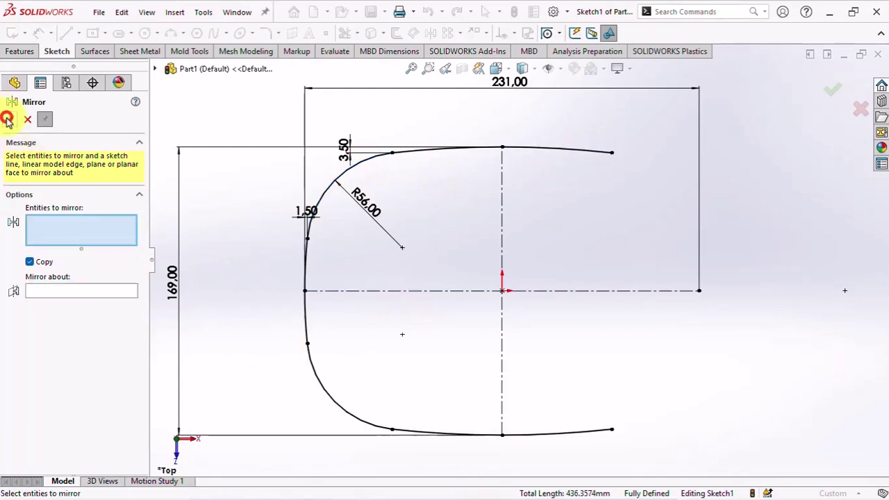
# - Mirror the three left-side arcs about the vertical centerline and exit the sketch
pyautogui.click(311, 264)
pyautogui.click(323, 205)
pyautogui.click(314, 375)
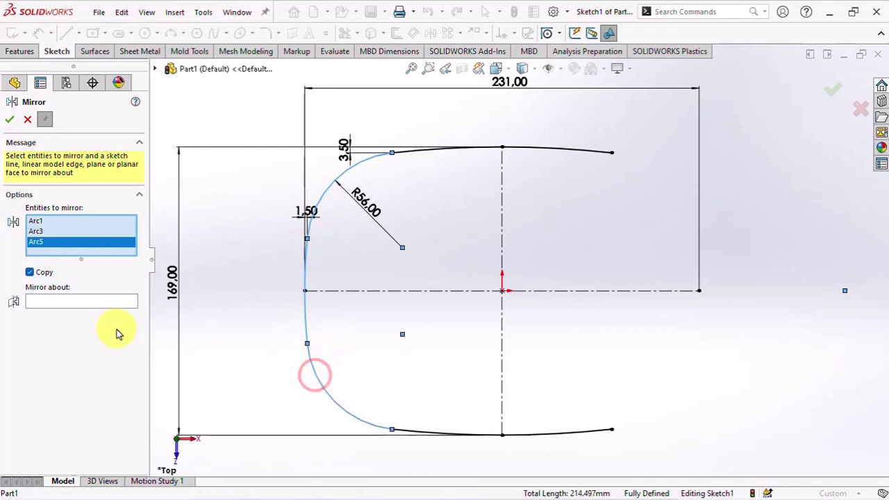
pyautogui.click(69, 300)
pyautogui.click(501, 247)
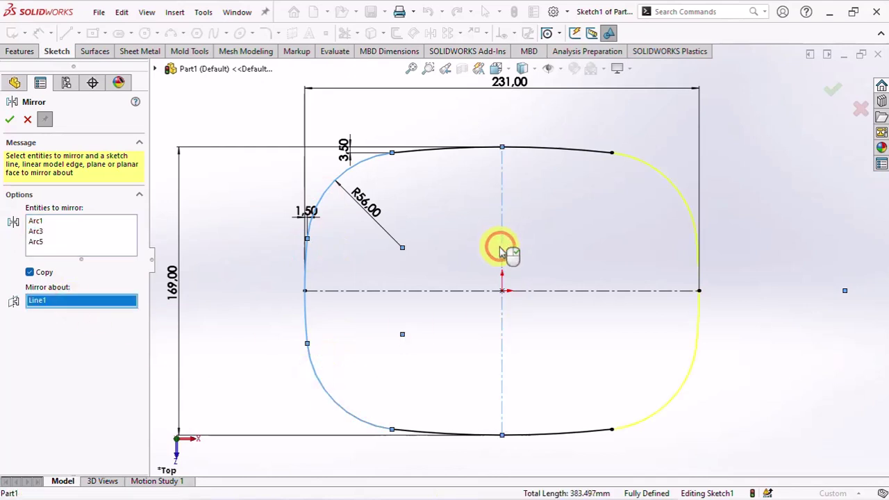
pyautogui.click(9, 120)
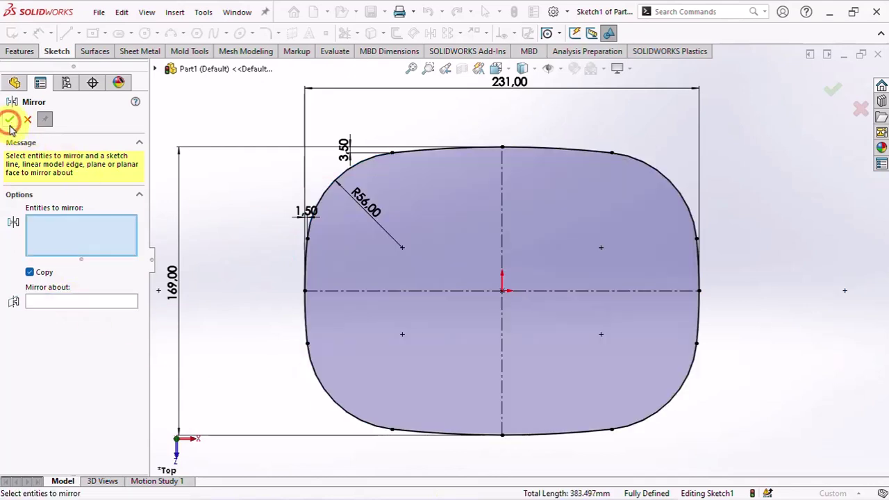
pyautogui.click(835, 96)
pyautogui.moveTo(771, 199)
pyautogui.mouseDown(button='middle')
pyautogui.moveTo(693, 258)
pyautogui.moveTo(648, 151)
pyautogui.moveTo(647, 214)
pyautogui.mouseUp(button='middle')
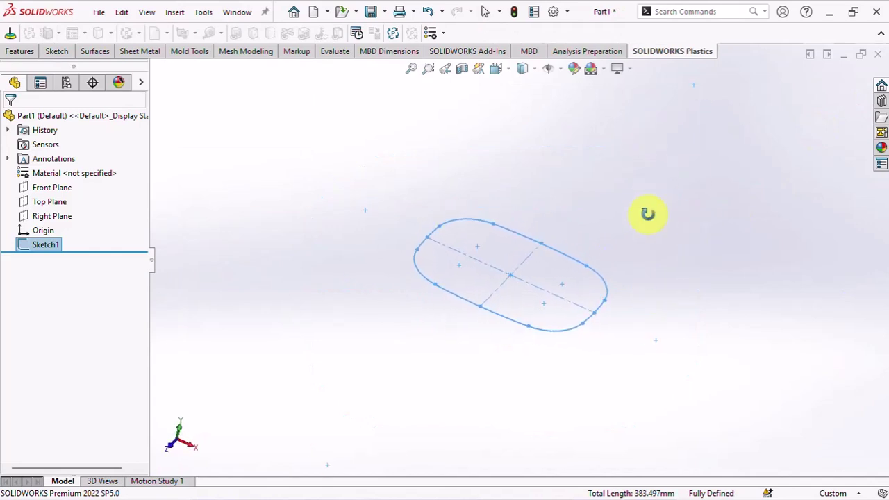
pyautogui.click(53, 187)
# - Start a sketch on the Front Plane and draw the rim profile lines from the rim end
pyautogui.click(63, 171)
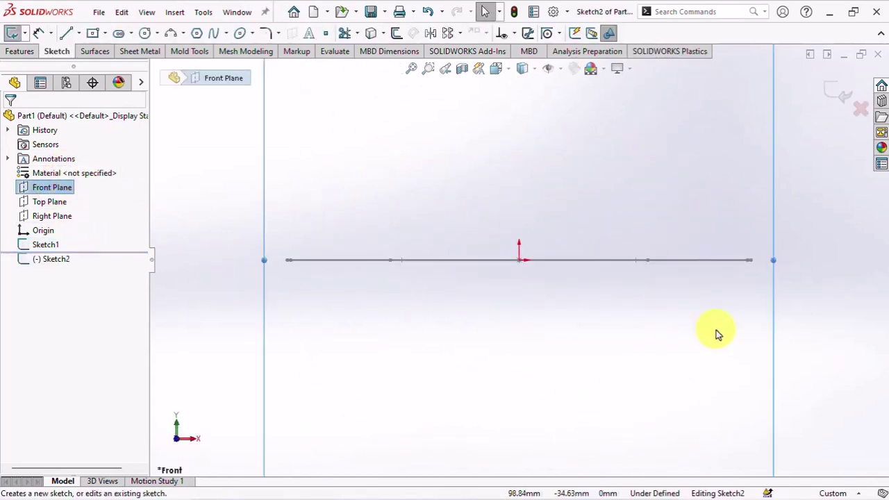
pyautogui.scroll(-3, 725, 284)
pyautogui.click(67, 34)
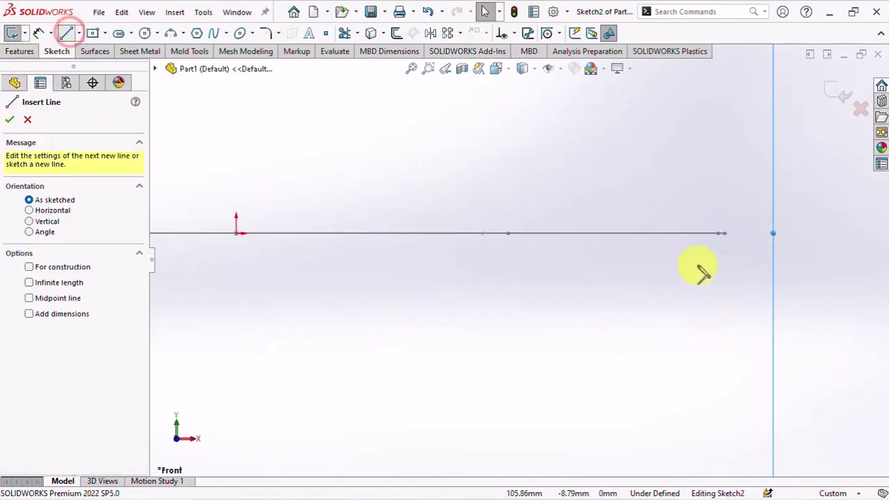
pyautogui.click(720, 233)
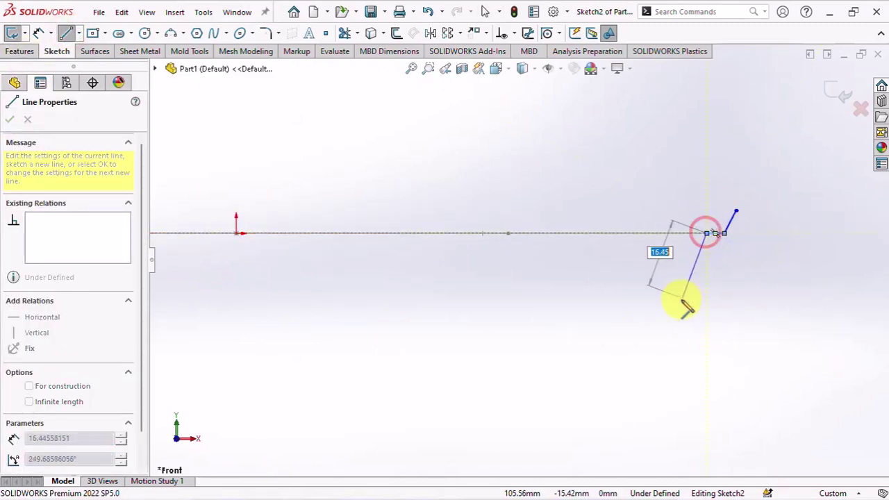
pyautogui.scroll(3, 653, 313)
pyautogui.rightClick(585, 356)
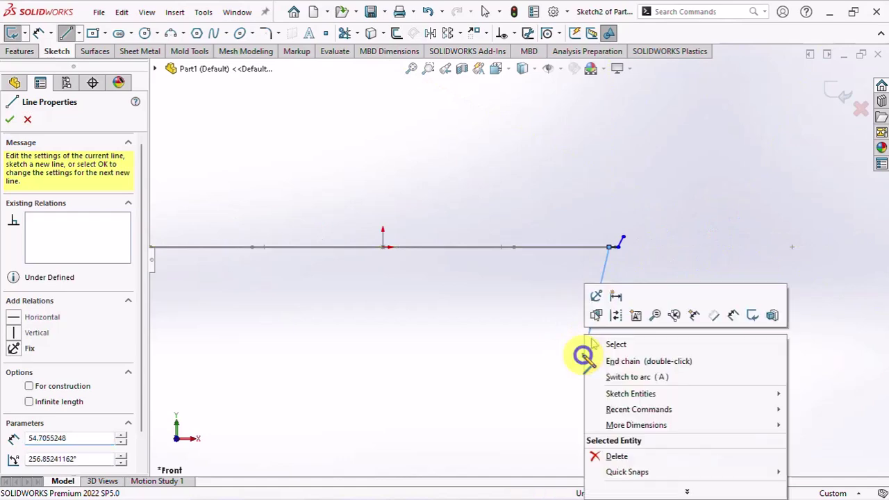
pyautogui.click(613, 342)
# - Draw a vertical centerline downward from the origin
pyautogui.click(79, 34)
pyautogui.click(84, 65)
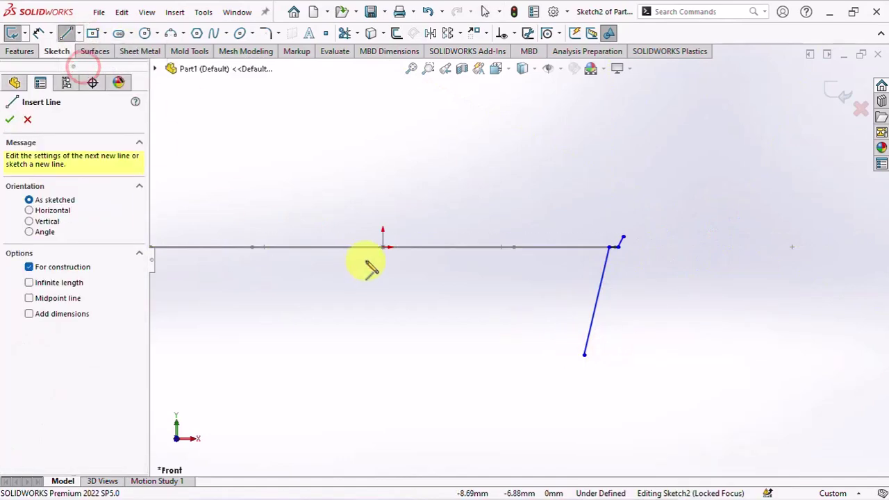
pyautogui.click(382, 246)
pyautogui.click(383, 357)
pyautogui.rightClick(383, 356)
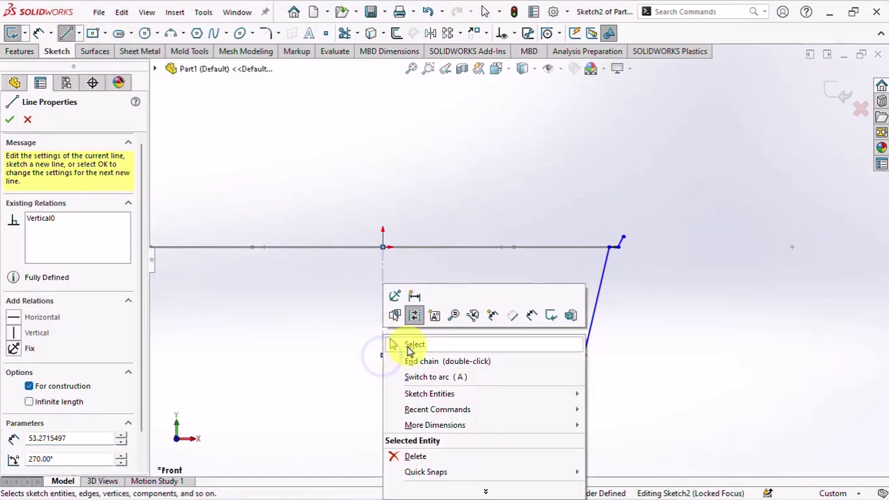
pyautogui.click(411, 341)
# - Make the lines' junction point coincident with the tray outline curve
pyautogui.moveTo(625, 282)
pyautogui.mouseDown(button='middle')
pyautogui.moveTo(609, 301)
pyautogui.moveTo(597, 265)
pyautogui.mouseUp(button='middle')
pyautogui.scroll(-5, 597, 265)
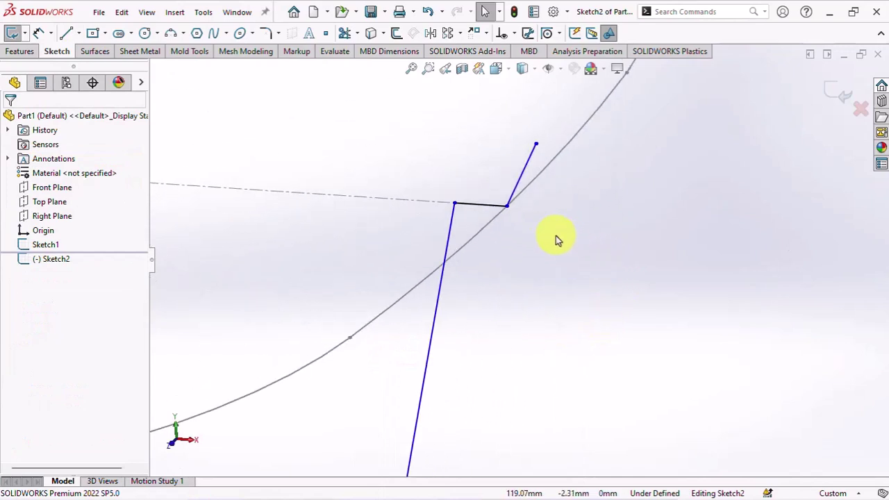
pyautogui.click(506, 208)
pyautogui.keyDown('ctrl'); pyautogui.click(523, 199); pyautogui.keyUp('ctrl')
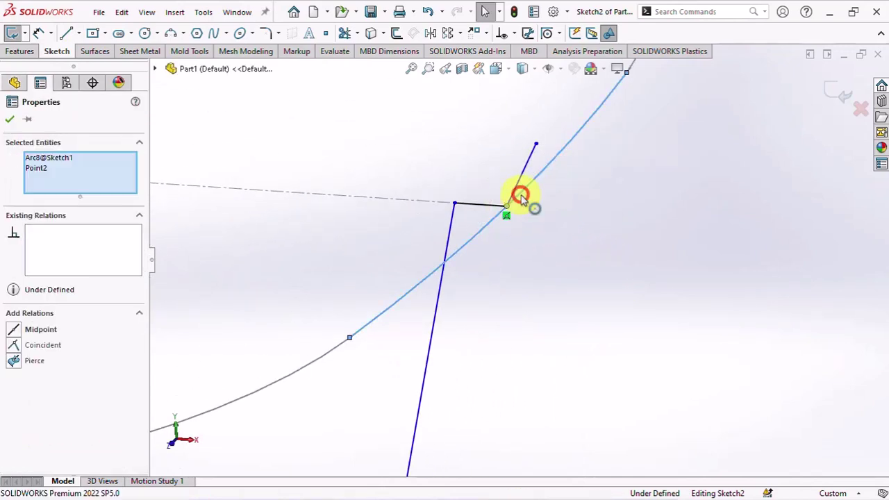
pyautogui.click(597, 139)
pyautogui.click(590, 240)
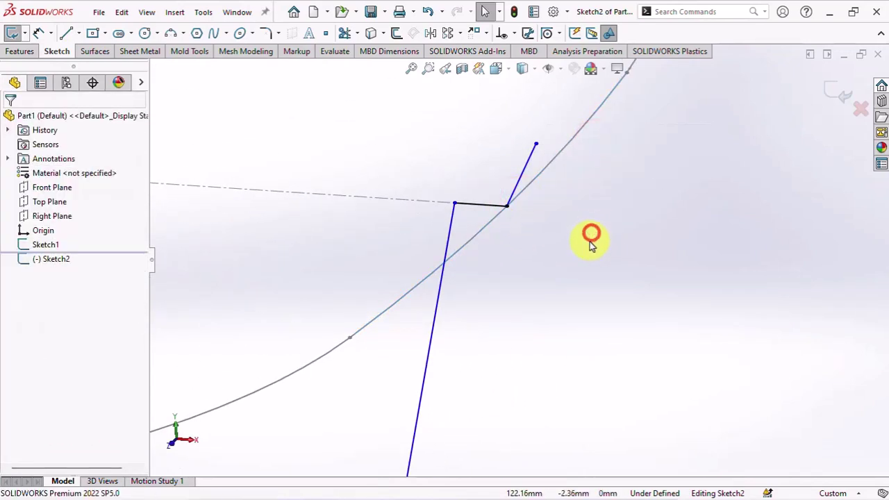
# - Dimension the short rim line to 9 mm and its top end 6 mm from the adjacent line
pyautogui.click(465, 211)
pyautogui.click(479, 173)
pyautogui.write('9')
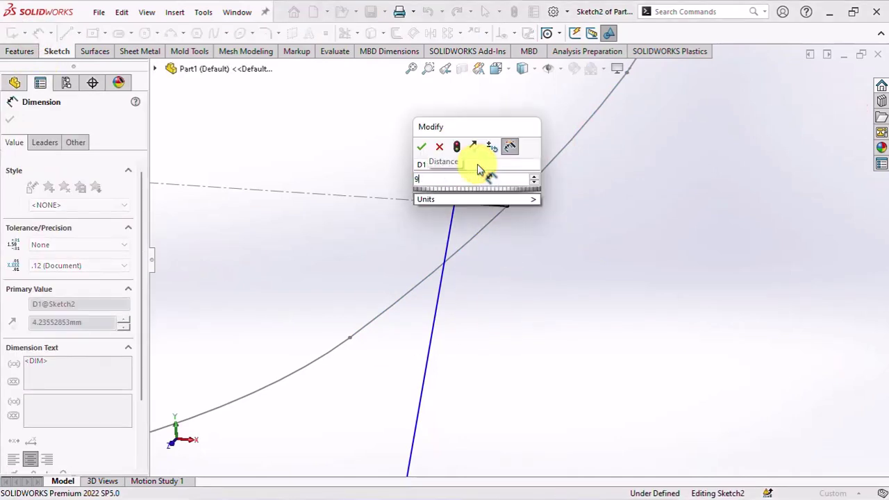
pyautogui.click(421, 148)
pyautogui.click(536, 144)
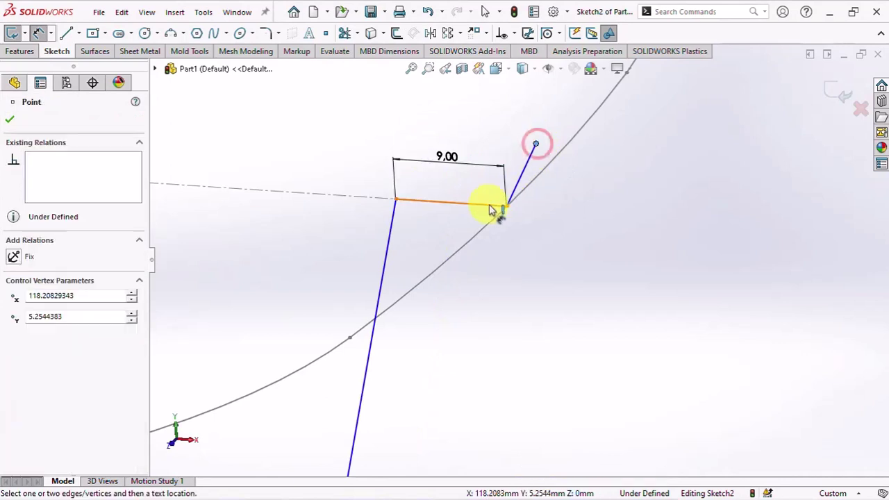
pyautogui.click(488, 204)
pyautogui.click(613, 184)
pyautogui.write('6')
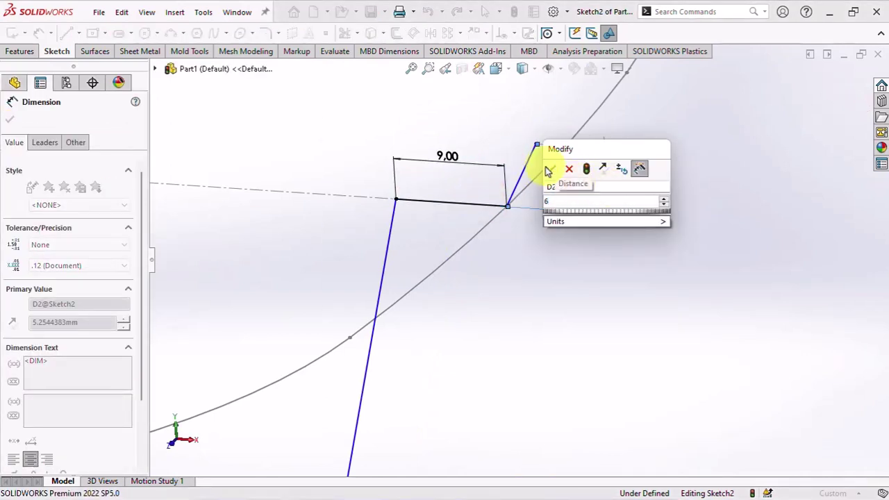
pyautogui.click(547, 170)
# - Dimension the wall line's vertical height to 60 mm
pyautogui.scroll(3, 595, 238)
pyautogui.scroll(2, 512, 258)
pyautogui.click(498, 243)
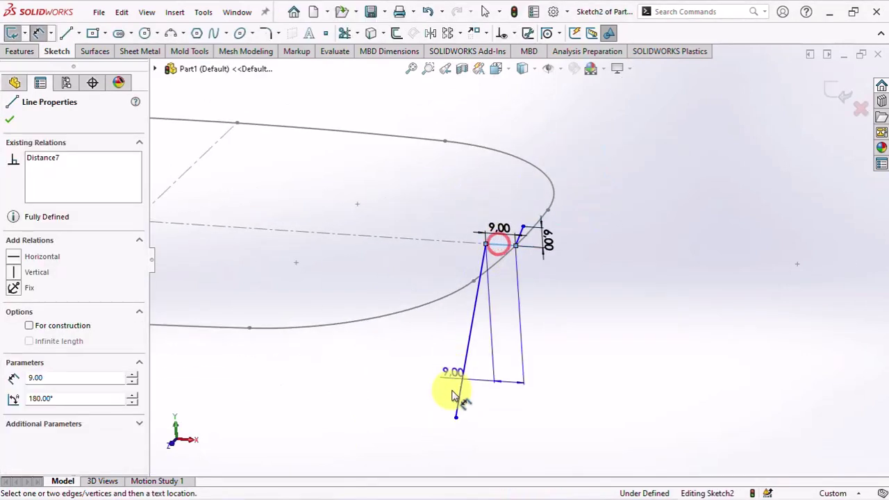
pyautogui.click(456, 417)
pyautogui.click(552, 341)
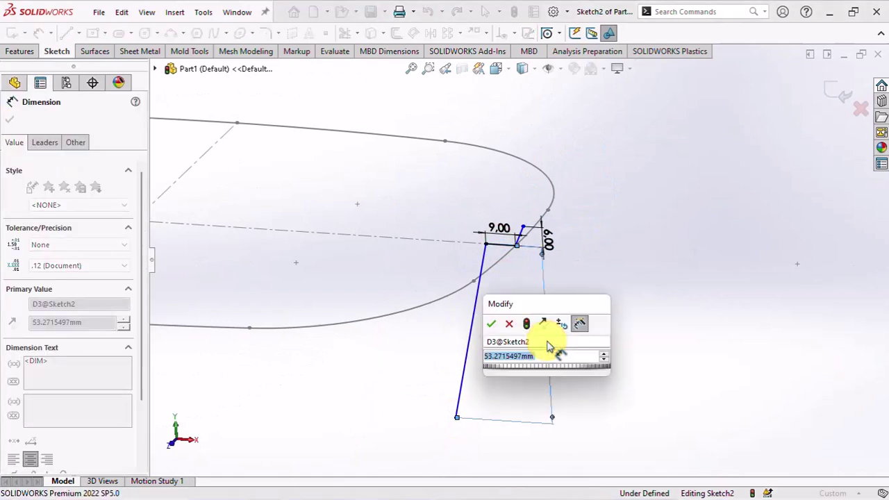
pyautogui.write('60')
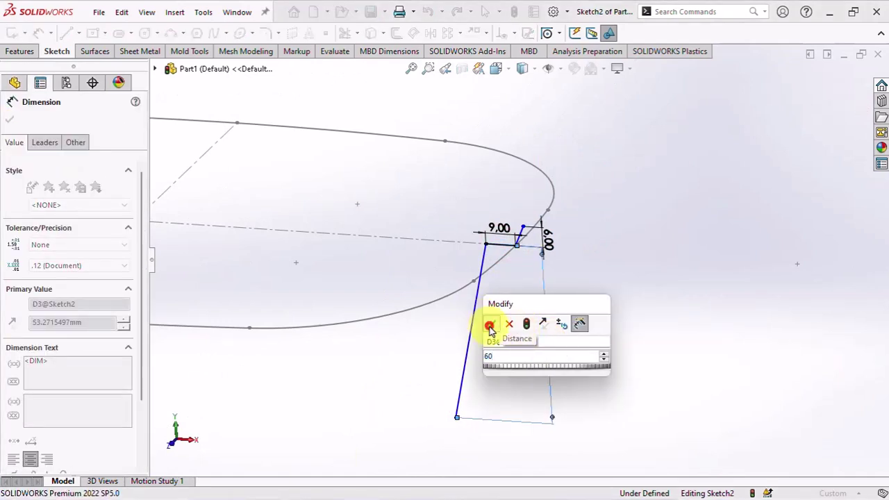
pyautogui.click(490, 326)
# - Set the slanted wall's angle to the vertical construction line at 7.5°
pyautogui.moveTo(570, 241); pyautogui.dragTo(560, 199, button='middle')
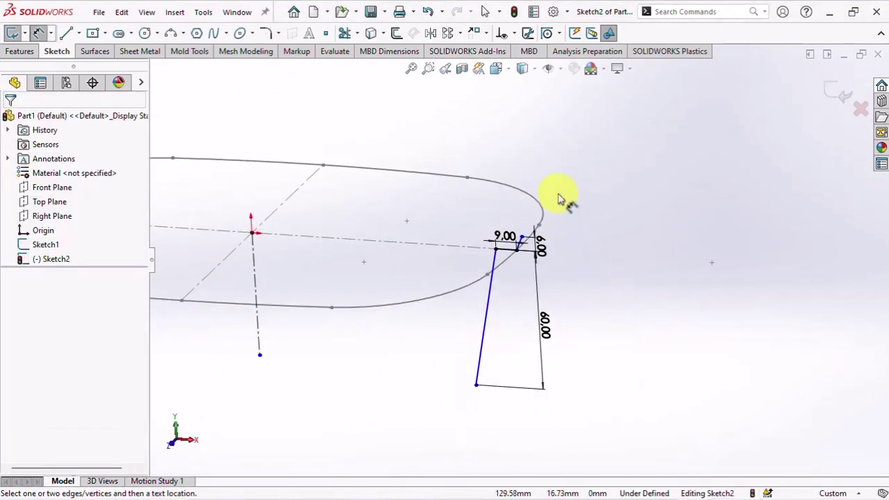
pyautogui.click(486, 311)
pyautogui.click(257, 317)
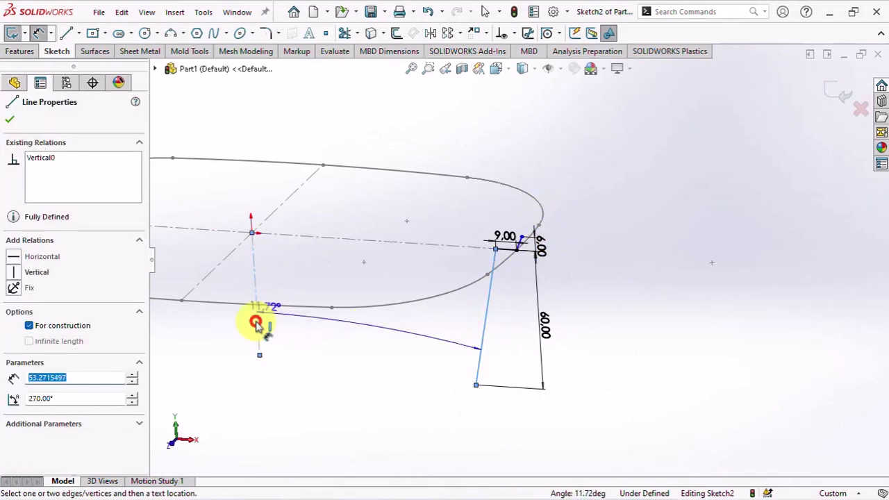
pyautogui.click(363, 343)
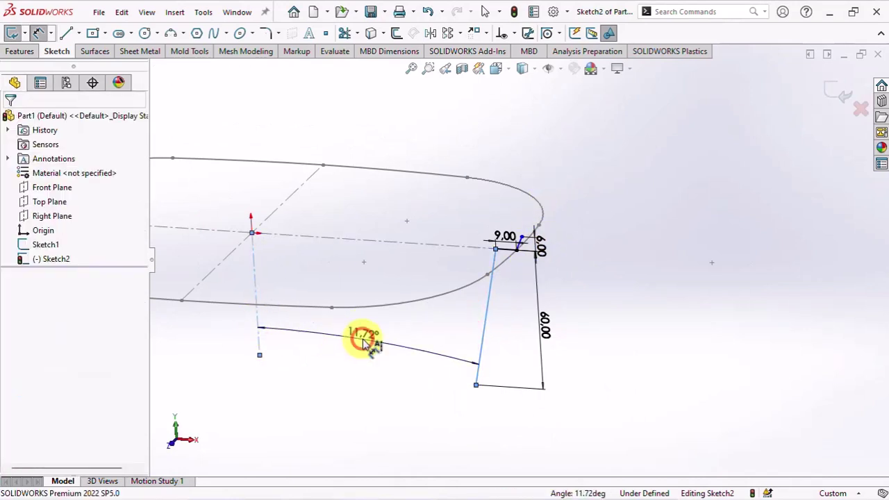
pyautogui.write('7.5')
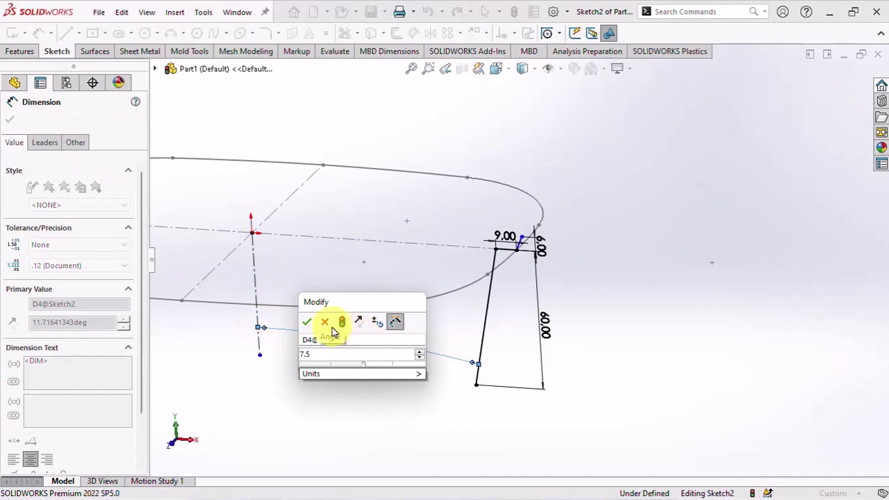
pyautogui.click(306, 322)
# - Dimension the upper profile line's angle to 5°
pyautogui.scroll(-2, 520, 248)
pyautogui.scroll(-2, 520, 240)
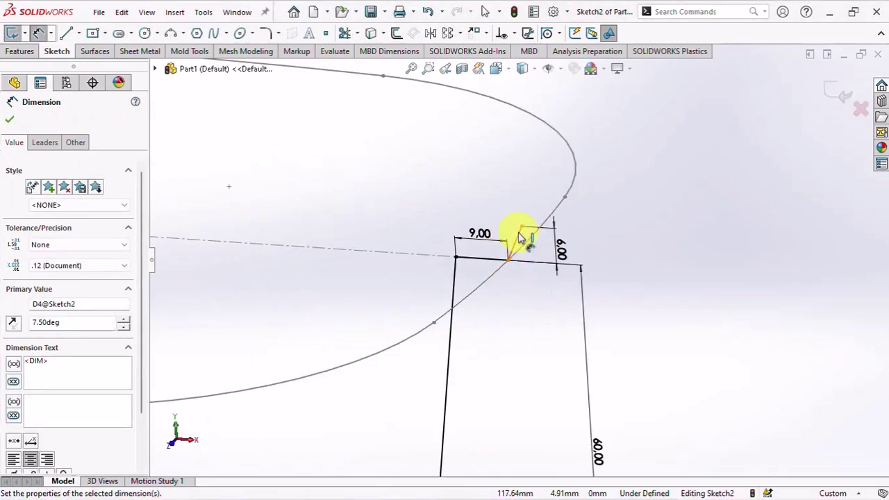
pyautogui.click(517, 228)
pyautogui.moveTo(495, 254); pyautogui.dragTo(391, 210)
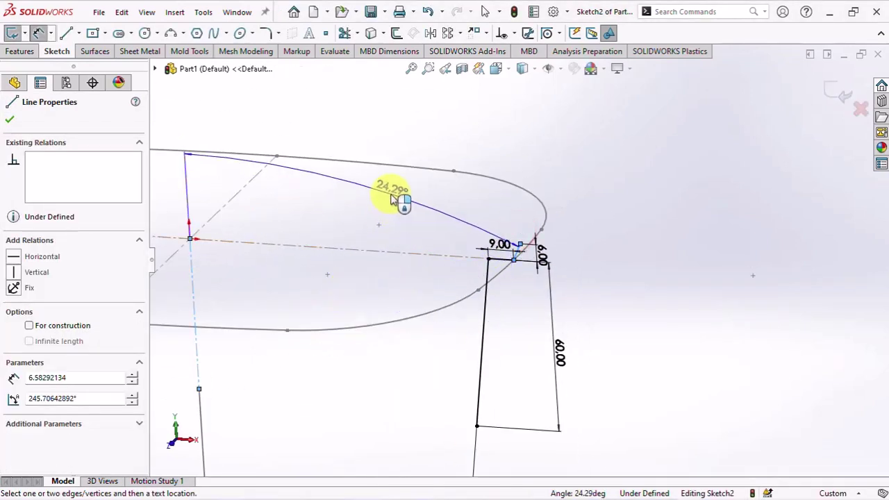
pyautogui.click(391, 199)
pyautogui.write('5.00deg')
pyautogui.press('Return')
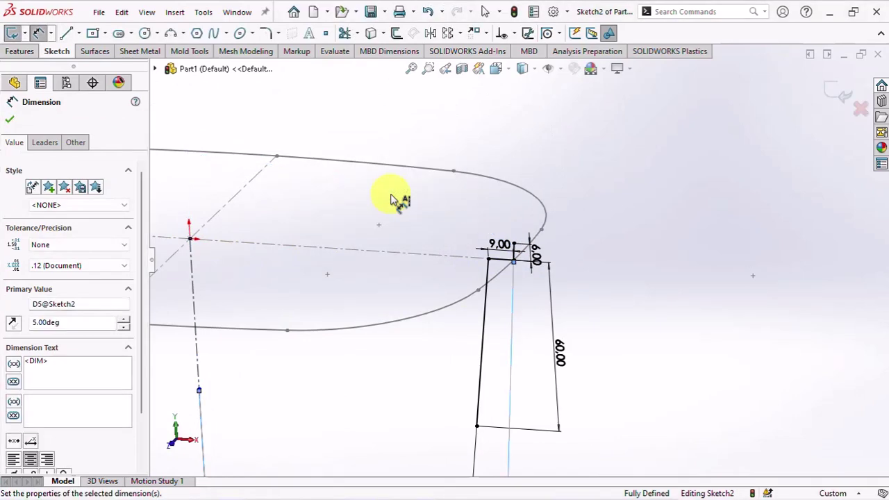
# - Check the 7.5° angle dimension, then exit the fully defined Sketch2
pyautogui.click(625, 240)
pyautogui.scroll(5, 624, 239)
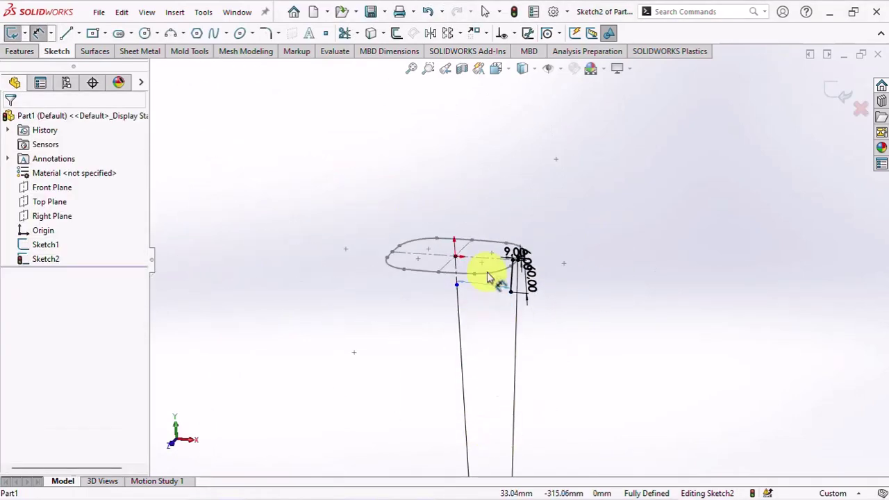
pyautogui.click(487, 276)
pyautogui.scroll(3, 482, 303)
pyautogui.scroll(2, 486, 308)
pyautogui.scroll(2, 522, 250)
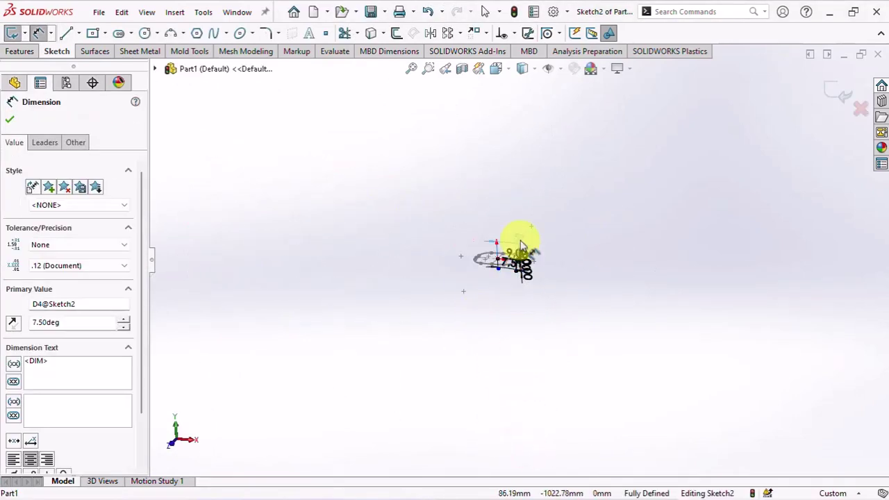
pyautogui.scroll(-3, 521, 247)
pyautogui.scroll(-1, 532, 258)
pyautogui.click(604, 259)
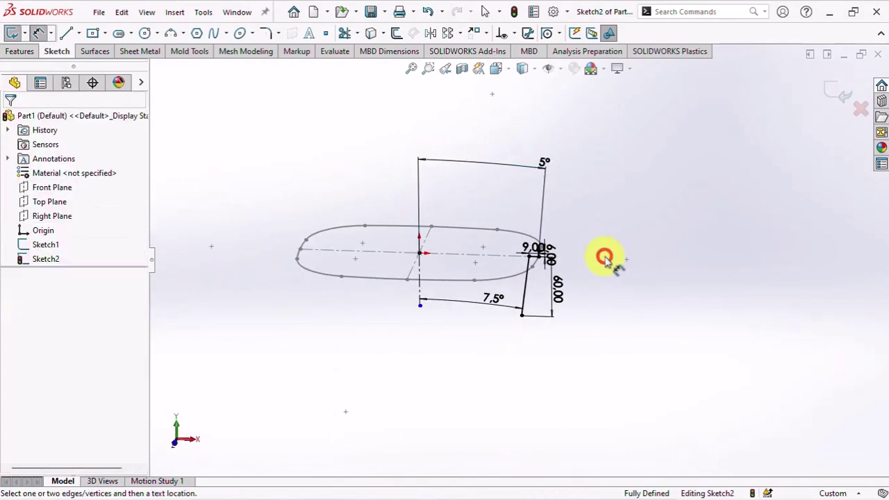
pyautogui.scroll(-3, 525, 269)
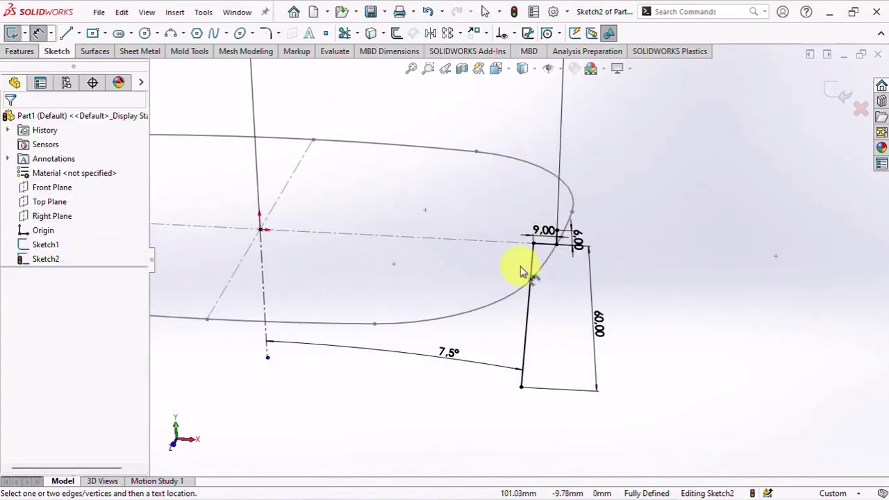
pyautogui.click(833, 89)
# - Create a swept surface with Sketch2 as profile along the Sketch1 oval path
pyautogui.click(95, 52)
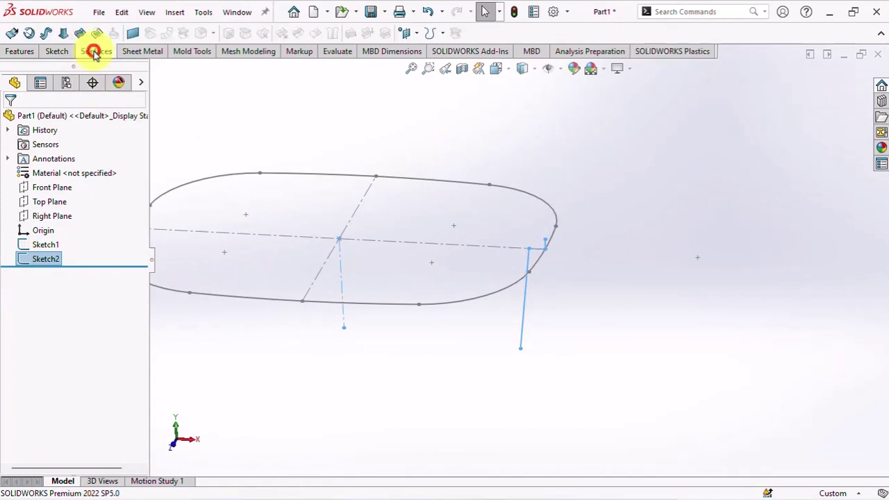
pyautogui.click(47, 34)
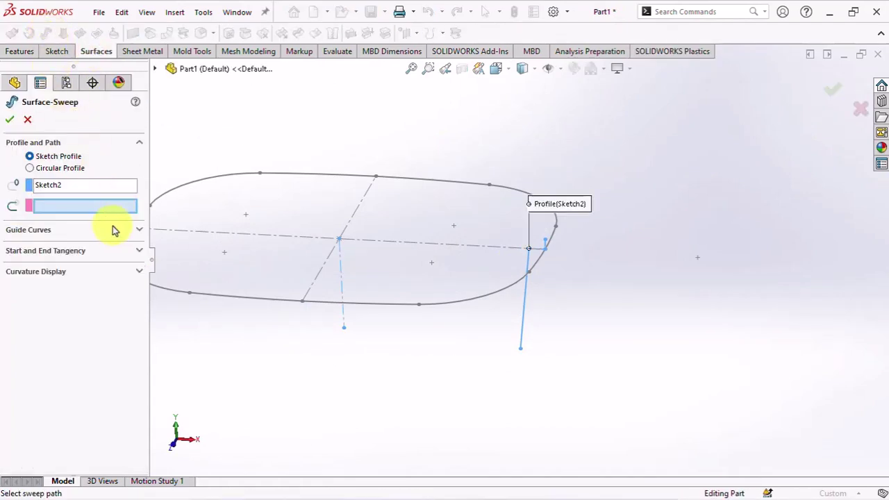
pyautogui.click(508, 292)
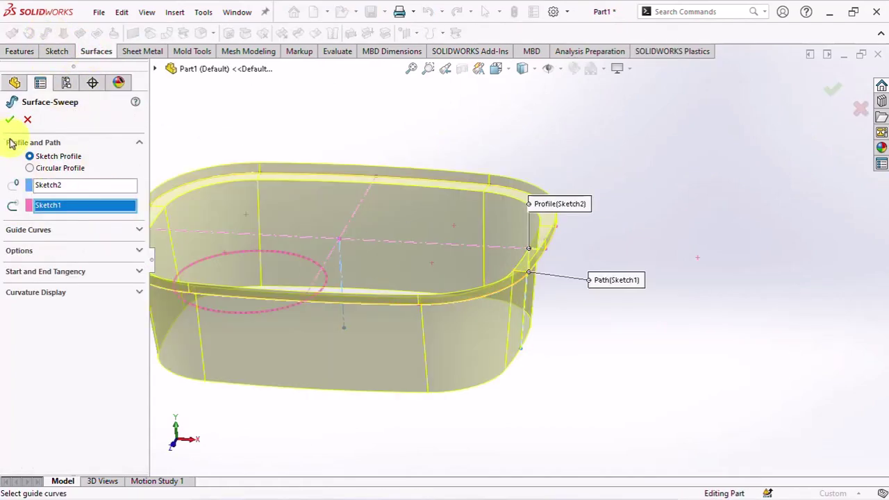
pyautogui.click(139, 252)
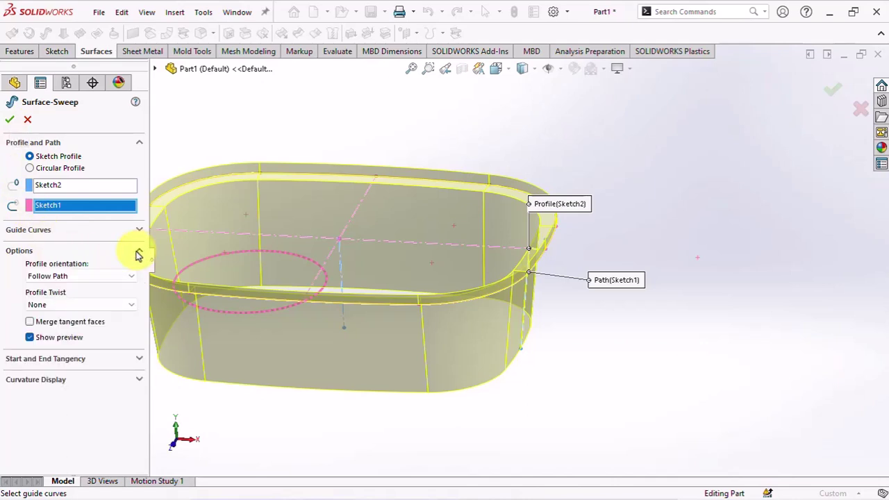
pyautogui.click(6, 122)
pyautogui.moveTo(422, 142)
pyautogui.mouseDown(button='middle')
pyautogui.moveTo(508, 159)
pyautogui.moveTo(497, 59)
pyautogui.mouseUp(button='middle')
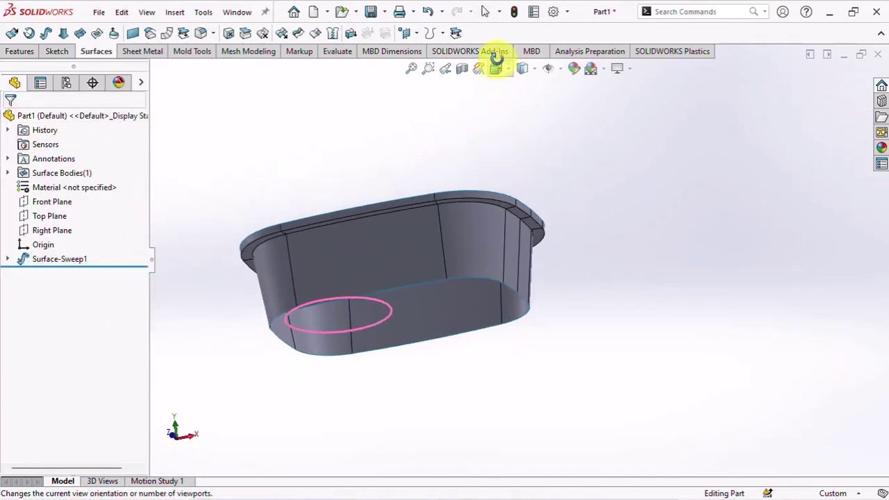
# - Close the tub bottom with a planar surface on the tangent bottom edge loop
pyautogui.click(132, 33)
pyautogui.rightClick(414, 284)
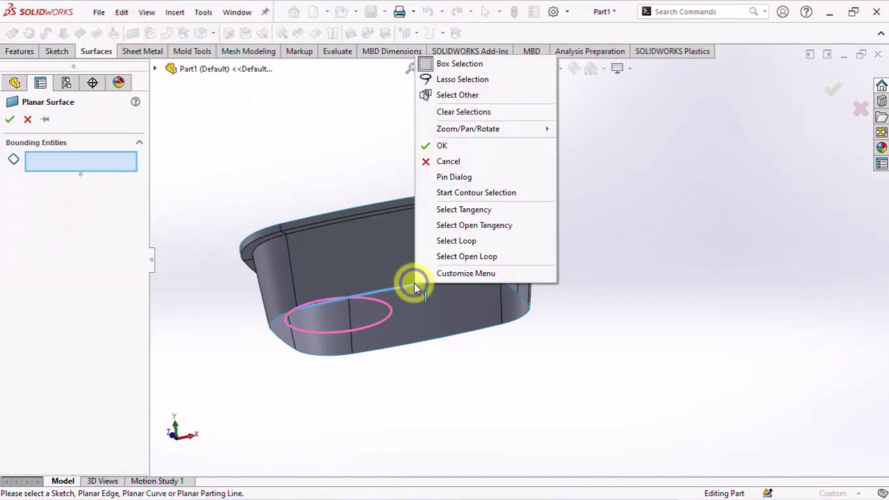
pyautogui.click(463, 208)
pyautogui.click(8, 122)
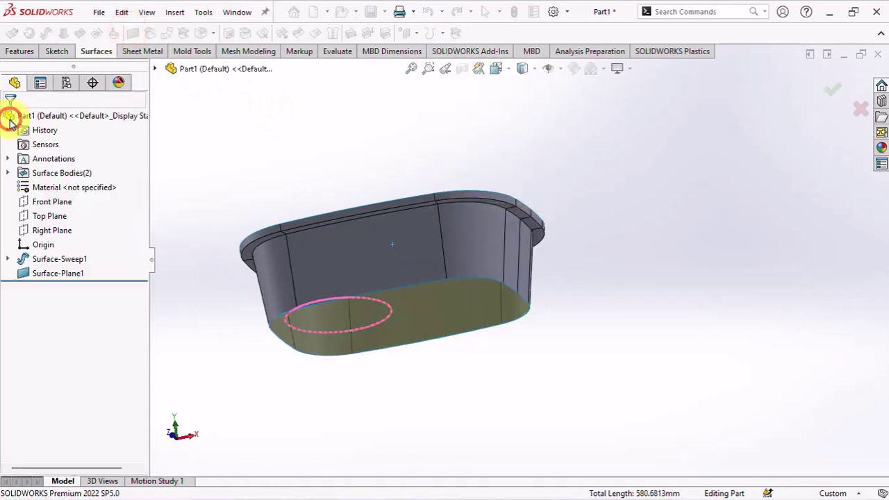
pyautogui.moveTo(403, 153)
pyautogui.mouseDown(button='middle')
pyautogui.moveTo(405, 286)
pyautogui.moveTo(317, 155)
pyautogui.moveTo(317, 182)
pyautogui.mouseUp(button='middle')
# - Start a sketch on the Front Plane and offset the top rim edge by 2 mm
pyautogui.click(45, 207)
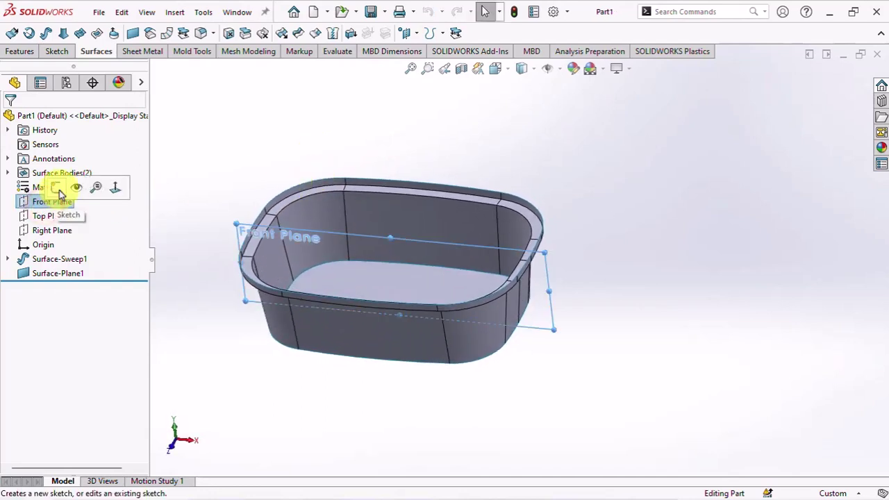
pyautogui.click(66, 185)
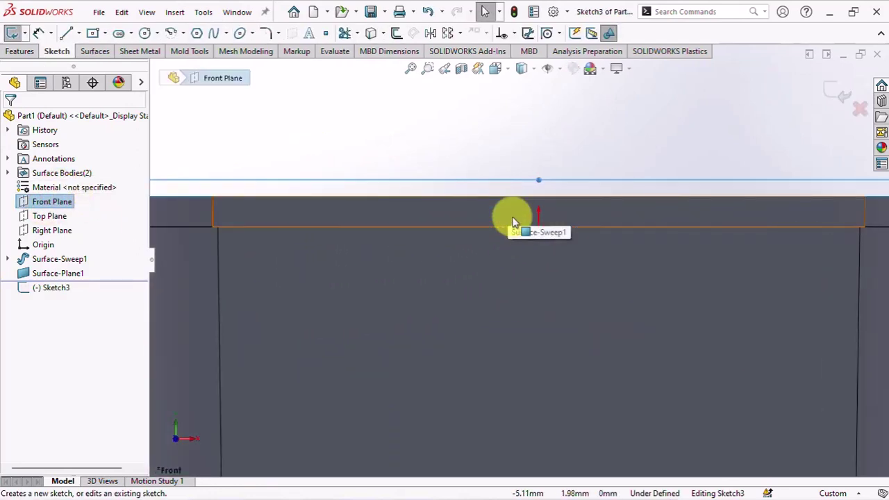
pyautogui.click(397, 33)
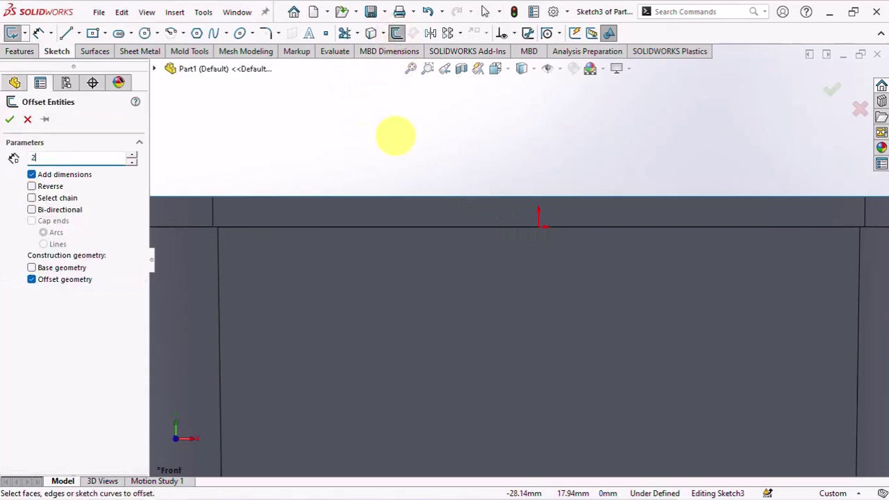
pyautogui.click(463, 199)
pyautogui.click(463, 197)
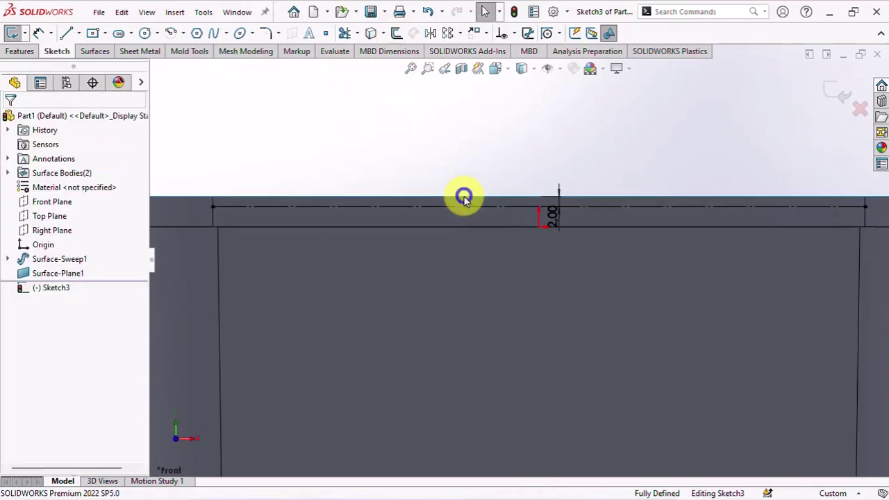
# - Draw a short vertical centerline from the offset line up to the rim's top edge
pyautogui.click(57, 51)
pyautogui.click(79, 33)
pyautogui.click(97, 62)
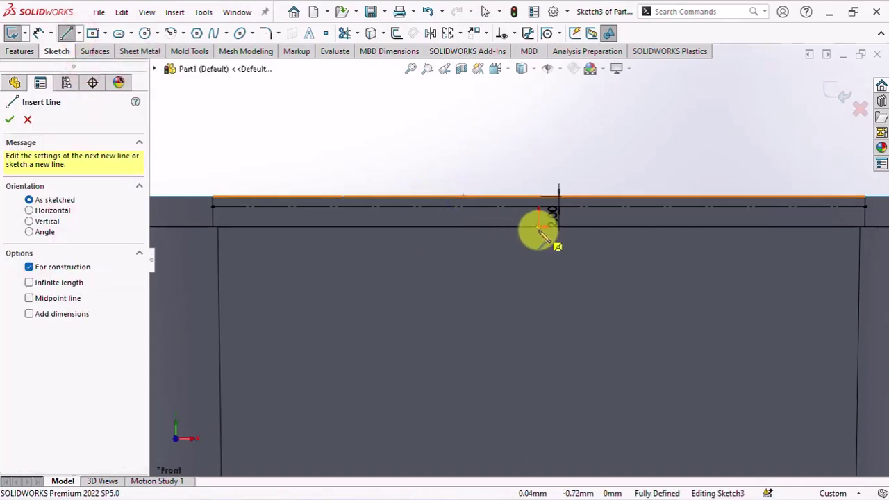
pyautogui.click(538, 229)
pyautogui.click(540, 199)
pyautogui.rightClick(539, 199)
pyautogui.click(550, 207)
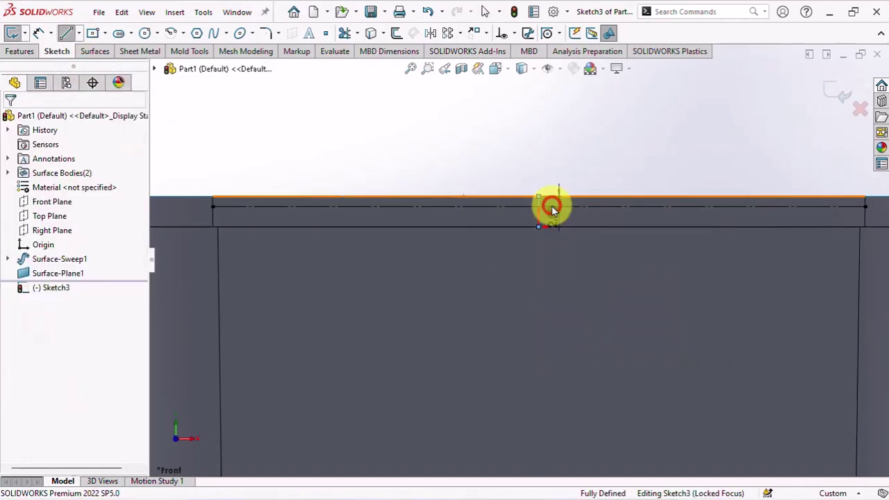
# - Offset the centerline by 10 mm to create two parallel construction lines
pyautogui.click(396, 34)
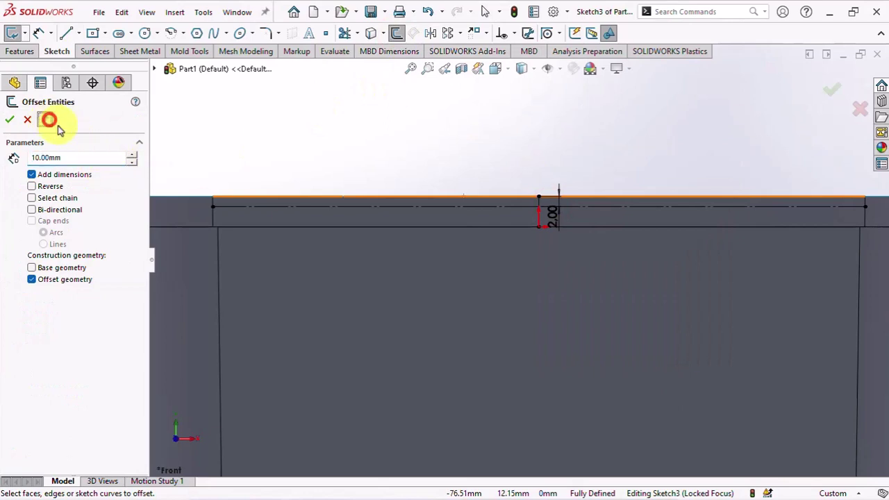
pyautogui.click(536, 202)
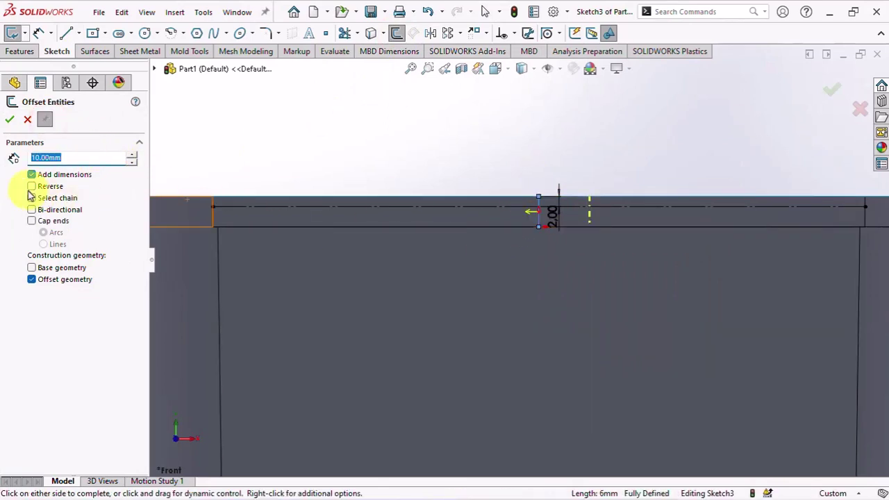
pyautogui.click(428, 224)
pyautogui.click(487, 216)
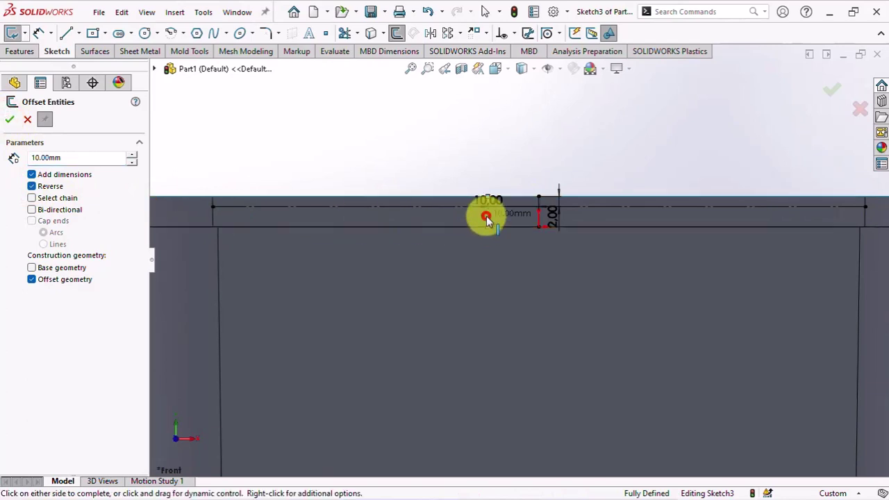
pyautogui.click(486, 216)
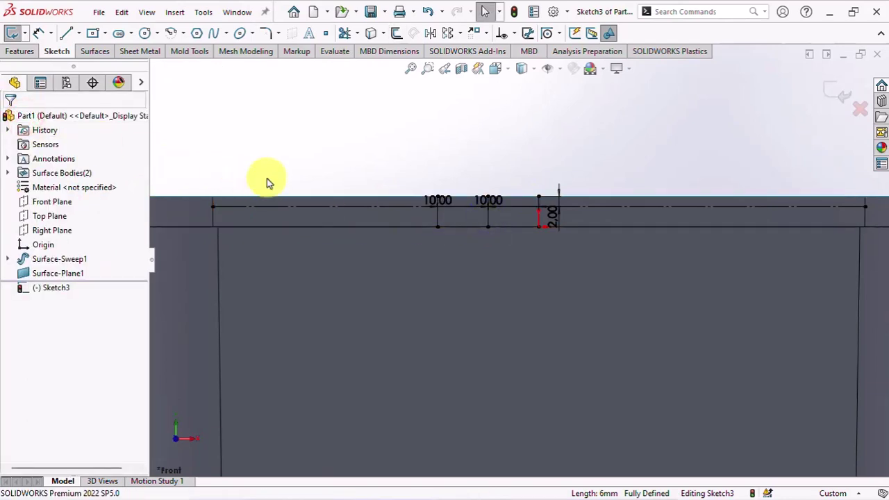
pyautogui.click(171, 33)
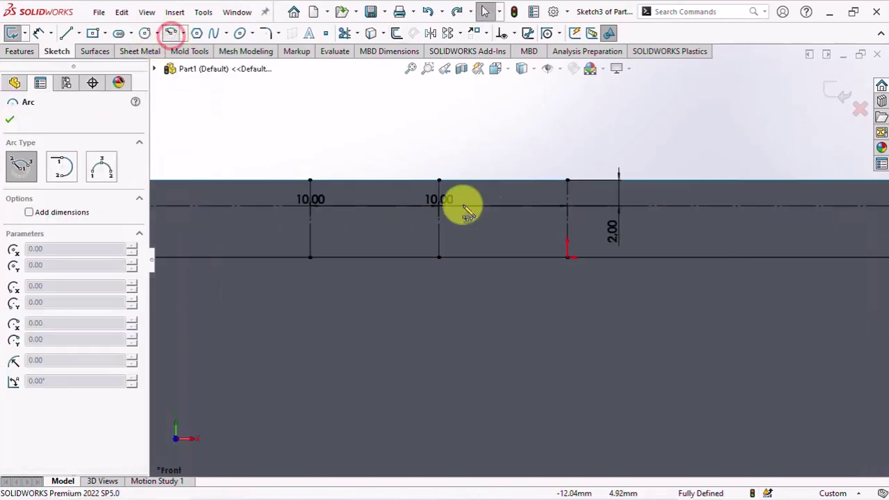
# - Draw two connected centerpoint arcs forming an S-shaped wave along the rim
pyautogui.click(566, 292)
pyautogui.click(512, 193)
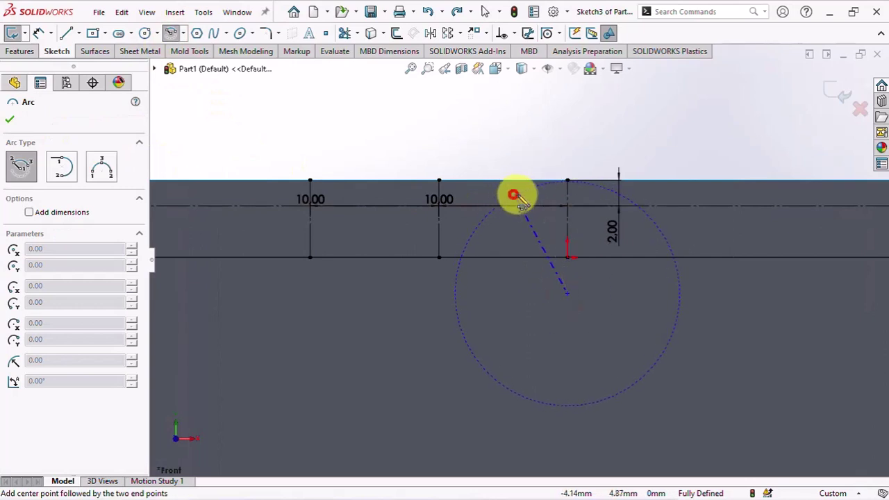
pyautogui.click(616, 189)
pyautogui.scroll(5, 612, 193)
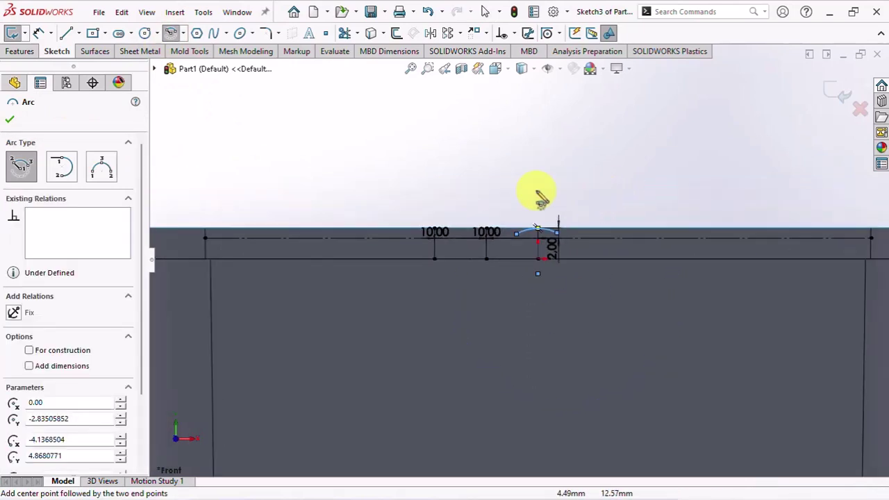
pyautogui.click(486, 120)
pyautogui.click(516, 234)
pyautogui.scroll(-3, 474, 232)
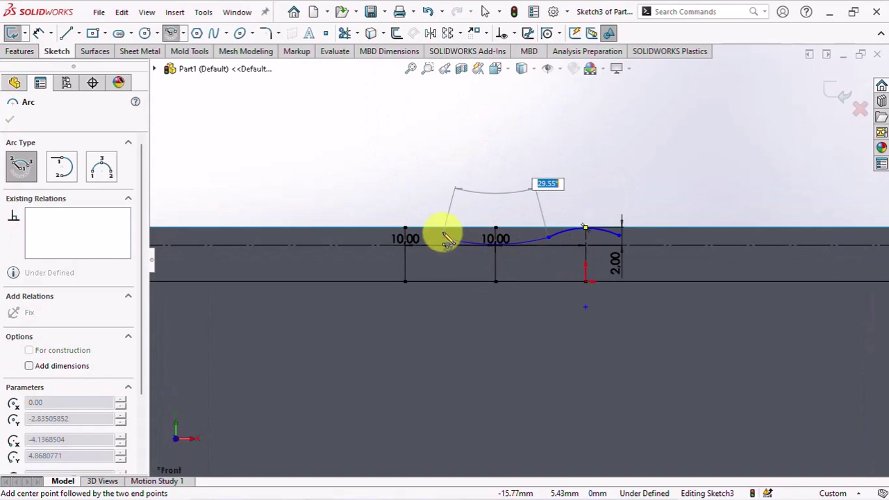
pyautogui.click(444, 237)
pyautogui.press('Escape')
# - Make the two arcs tangent and set the junction as the left arc's midpoint
pyautogui.scroll(-3, 560, 248)
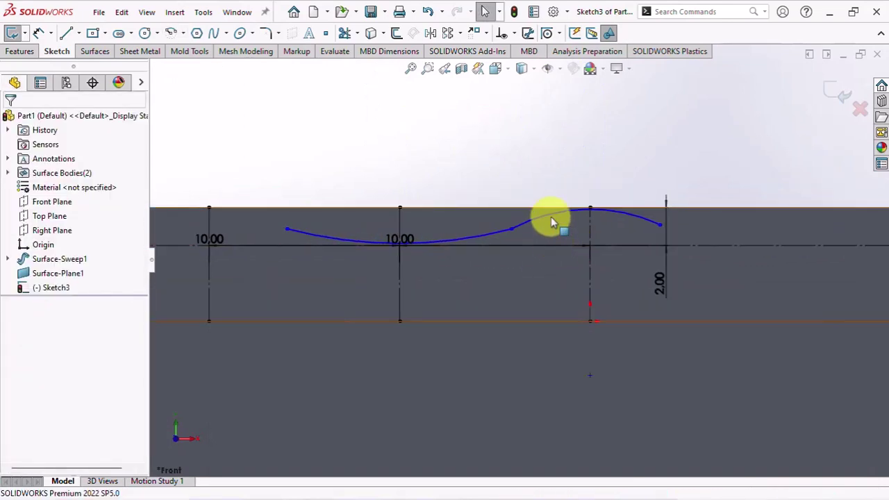
pyautogui.click(551, 221)
pyautogui.keyDown('ctrl'); pyautogui.click(493, 233); pyautogui.keyUp('ctrl')
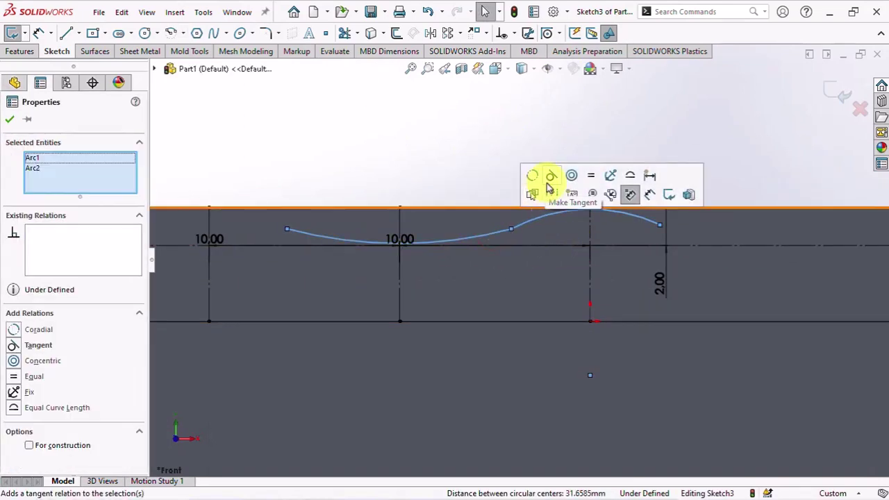
pyautogui.click(550, 181)
pyautogui.click(489, 190)
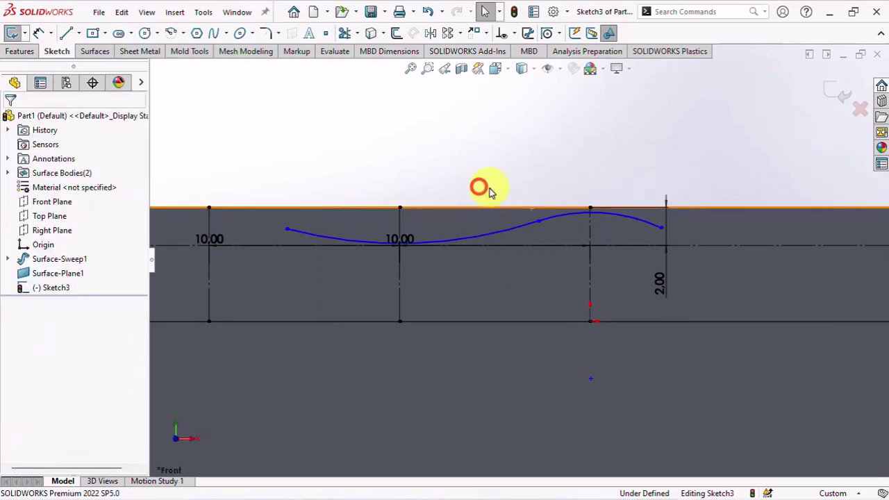
pyautogui.click(566, 220)
pyautogui.keyDown('ctrl'); pyautogui.click(590, 208); pyautogui.keyUp('ctrl')
pyautogui.click(639, 154)
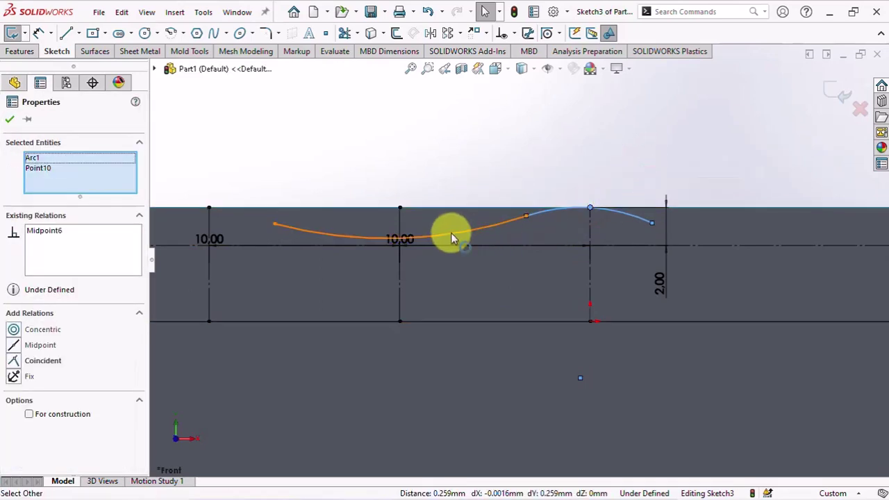
# - Make the arc tangent to the horizontal construction line and level the wave's end points horizontally
pyautogui.click(451, 236)
pyautogui.keyDown('ctrl'); pyautogui.click(422, 244); pyautogui.keyUp('ctrl')
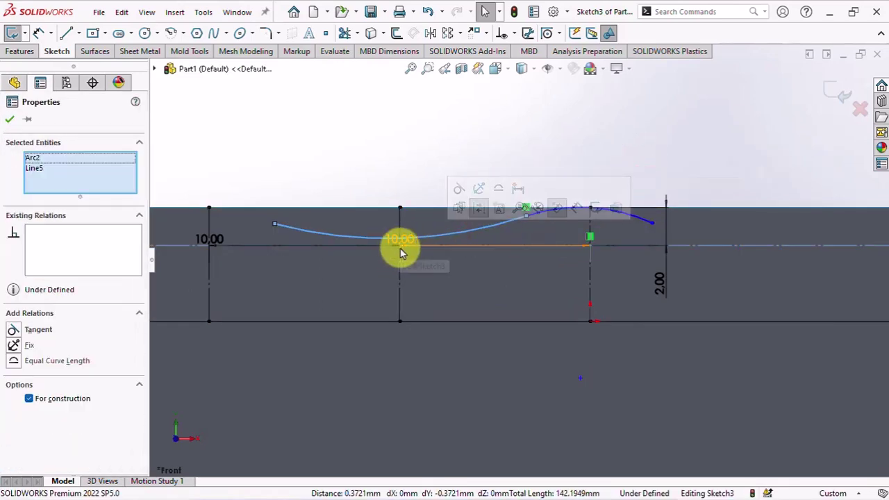
pyautogui.click(459, 188)
pyautogui.click(417, 149)
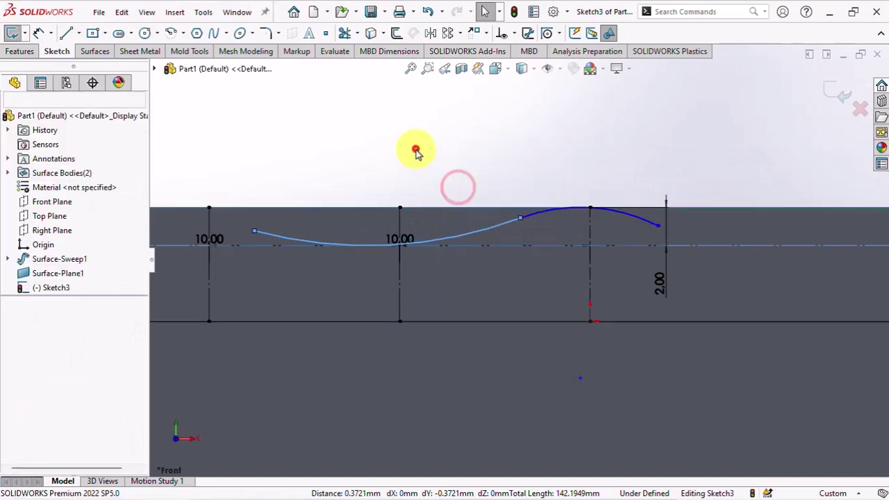
pyautogui.click(521, 219)
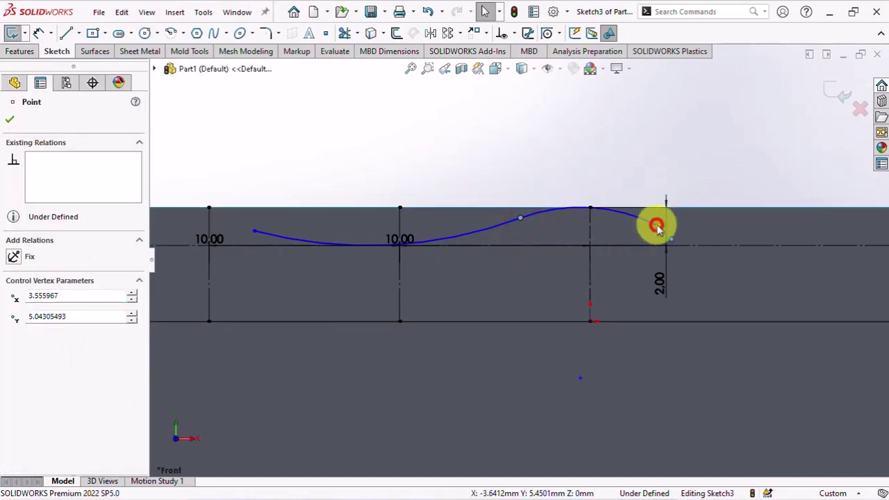
pyautogui.keyDown('ctrl'); pyautogui.click(657, 226); pyautogui.keyUp('ctrl')
pyautogui.click(697, 169)
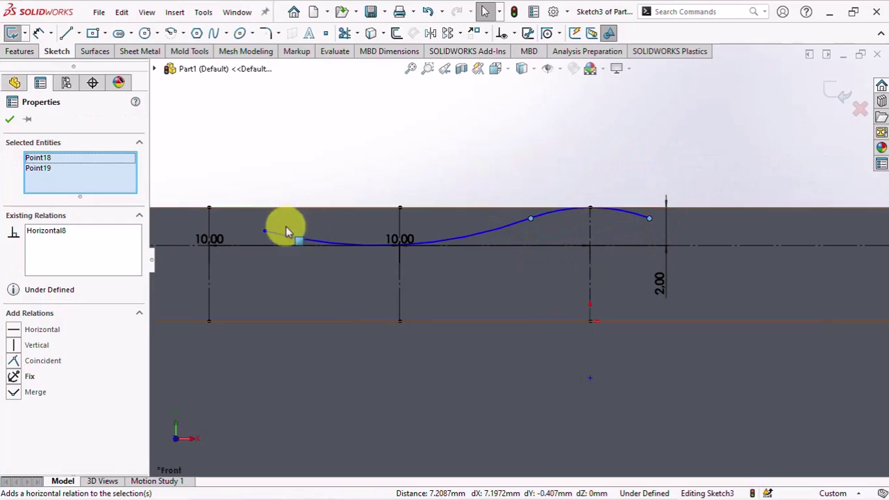
pyautogui.click(264, 231)
pyautogui.keyDown('ctrl'); pyautogui.click(531, 218); pyautogui.keyUp('ctrl')
pyautogui.click(568, 162)
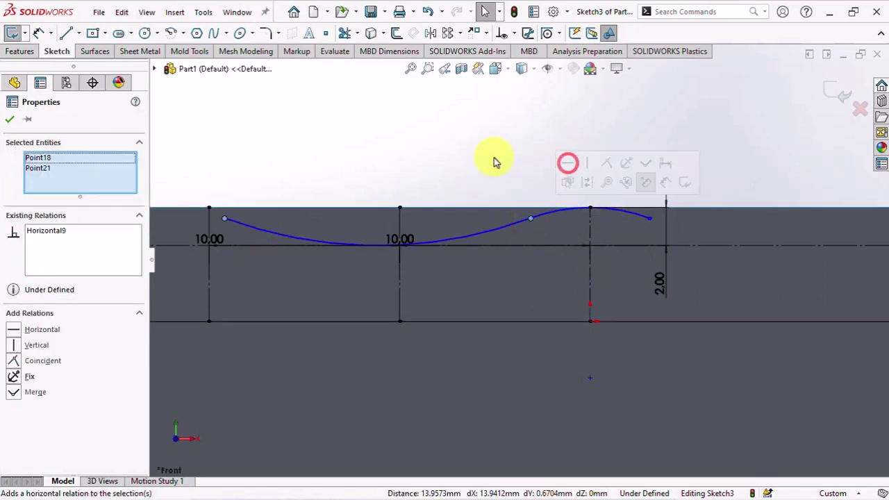
pyautogui.click(494, 159)
# - Dimension the right arc's radius to 10
pyautogui.click(632, 205)
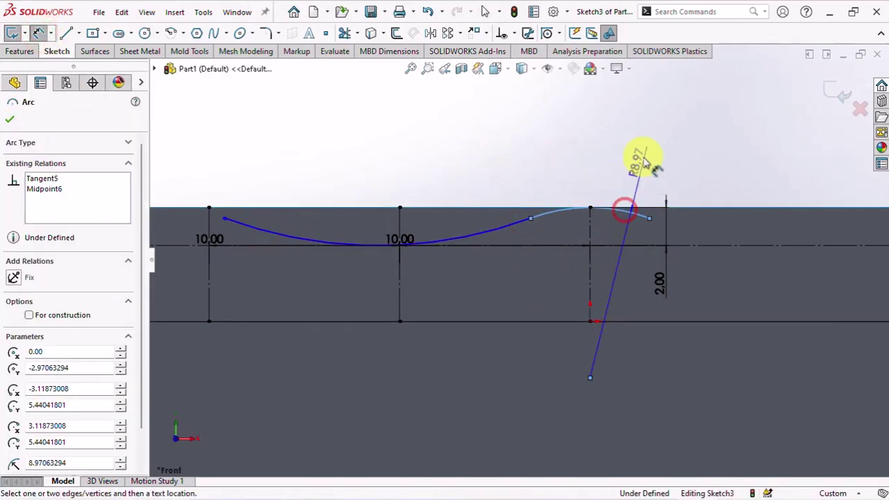
pyautogui.click(645, 152)
pyautogui.write('10')
pyautogui.click(589, 133)
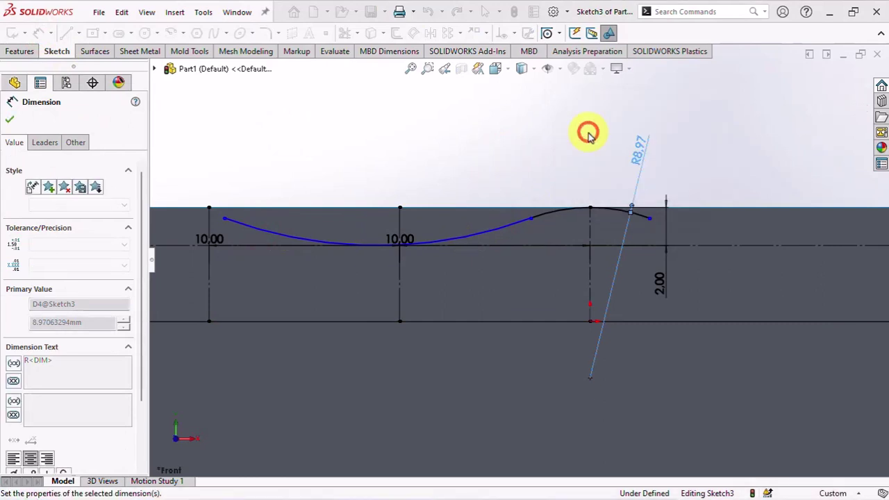
pyautogui.click(549, 144)
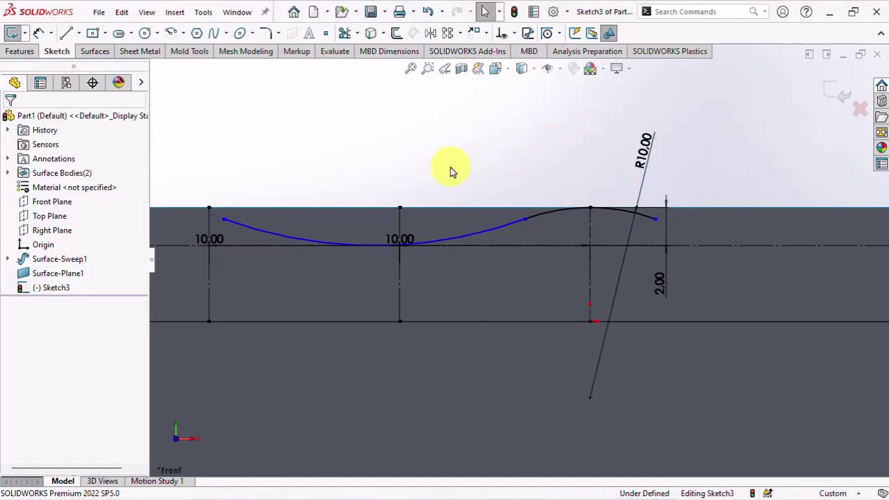
# - Make the loose sketch point coincident with the vertical construction line
pyautogui.scroll(2, 452, 169)
pyautogui.scroll(3, 464, 170)
pyautogui.keyDown('ctrl'); pyautogui.moveTo(467, 171); pyautogui.dragTo(462, 259, button='middle'); pyautogui.keyUp('ctrl')
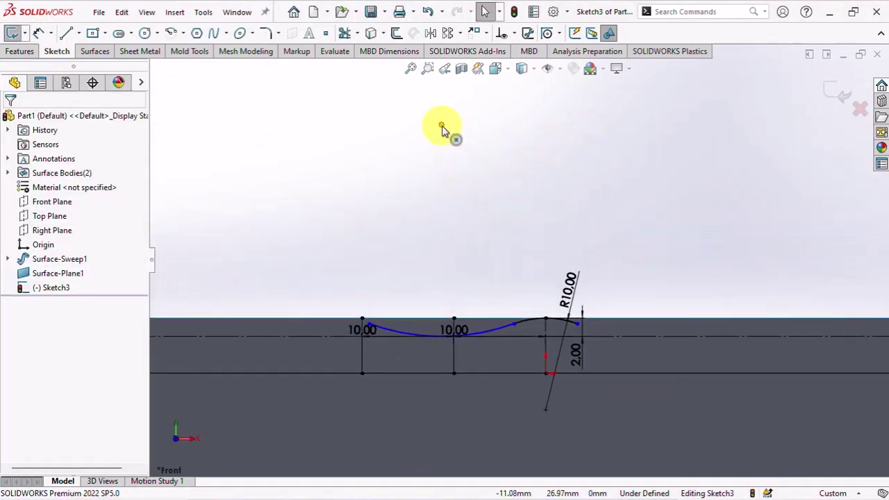
pyautogui.click(441, 125)
pyautogui.keyDown('ctrl'); pyautogui.click(452, 355); pyautogui.keyUp('ctrl')
pyautogui.click(511, 298)
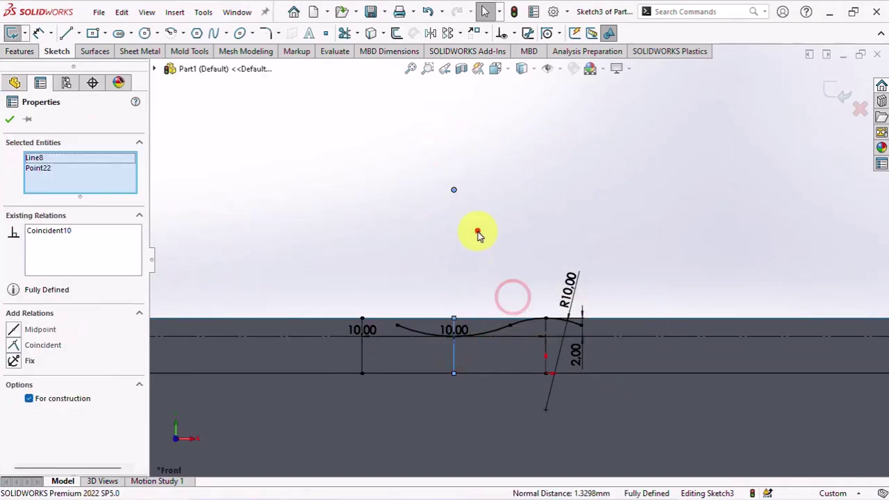
pyautogui.press('Escape')
pyautogui.scroll(-1, 521, 334)
pyautogui.scroll(-2, 523, 335)
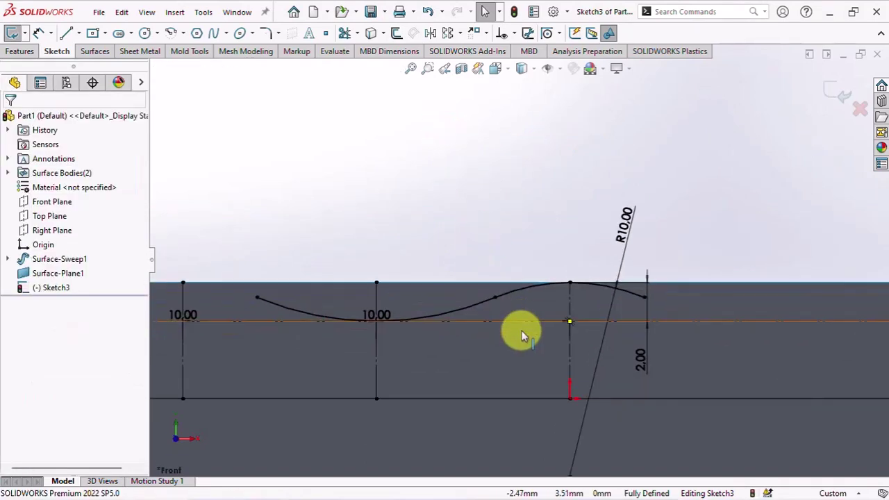
# - Start a linear sketch pattern of the two wave arcs, Arc1 and Arc2
pyautogui.click(460, 33)
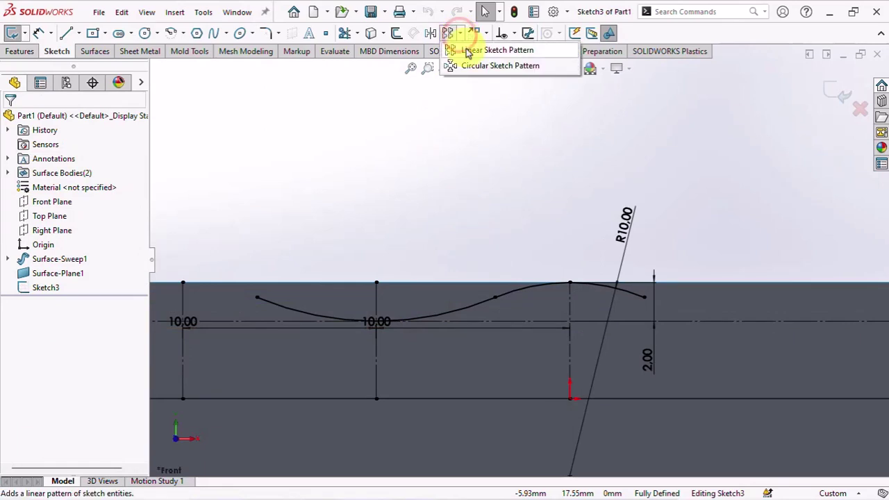
pyautogui.click(472, 49)
pyautogui.scroll(2, 439, 179)
pyautogui.scroll(1, 439, 179)
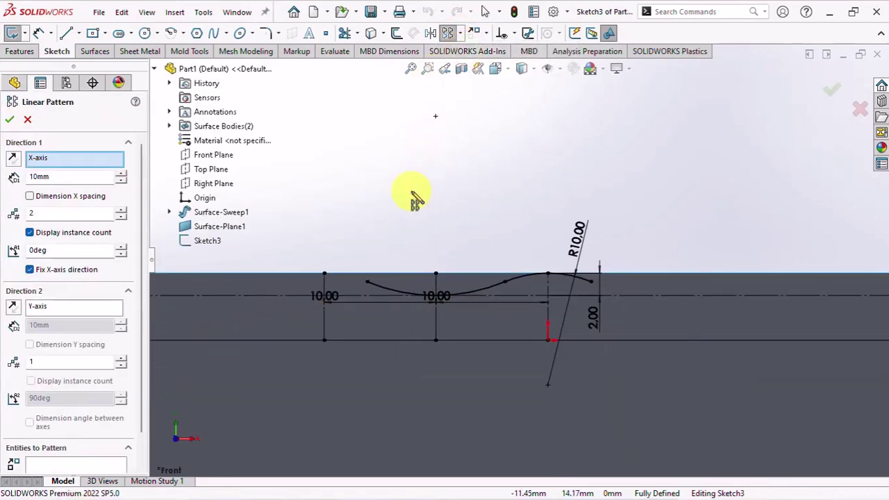
pyautogui.scroll(-1, 144, 381)
pyautogui.click(93, 431)
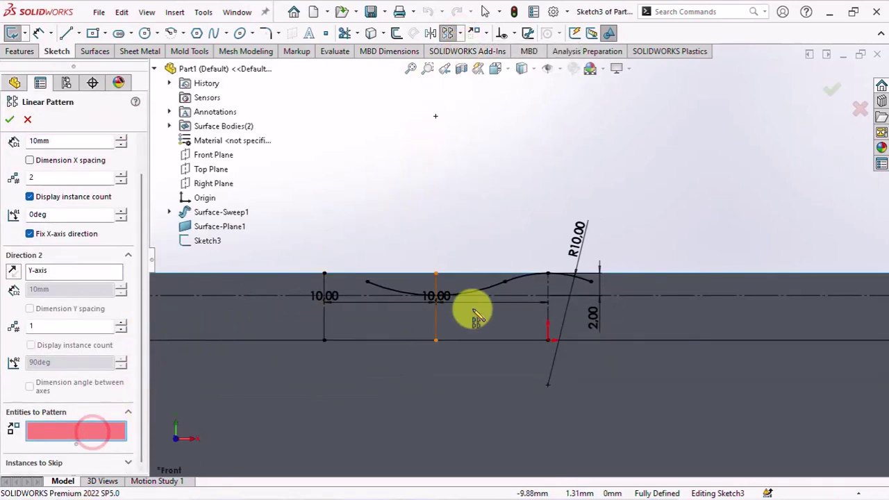
pyautogui.click(517, 284)
pyautogui.click(488, 285)
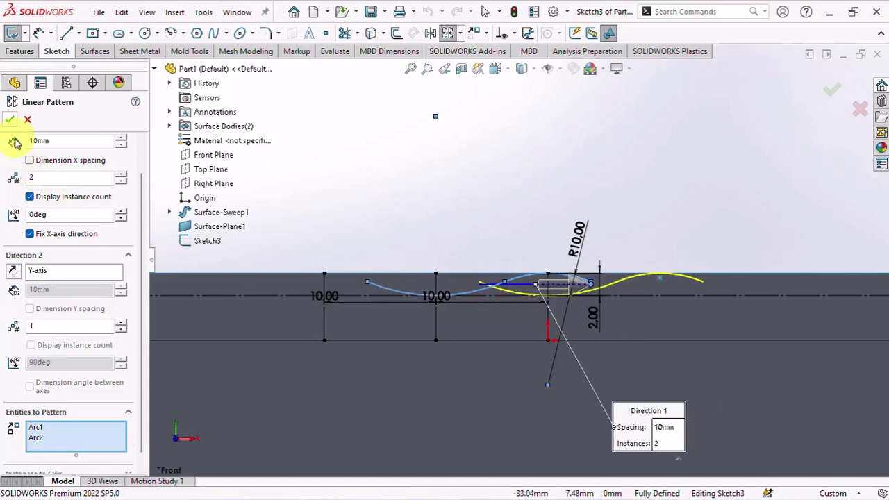
# - Run the pattern leftward at 180° with 20 mm spacing and 7 instances
pyautogui.scroll(1, 74, 176)
pyautogui.click(12, 160)
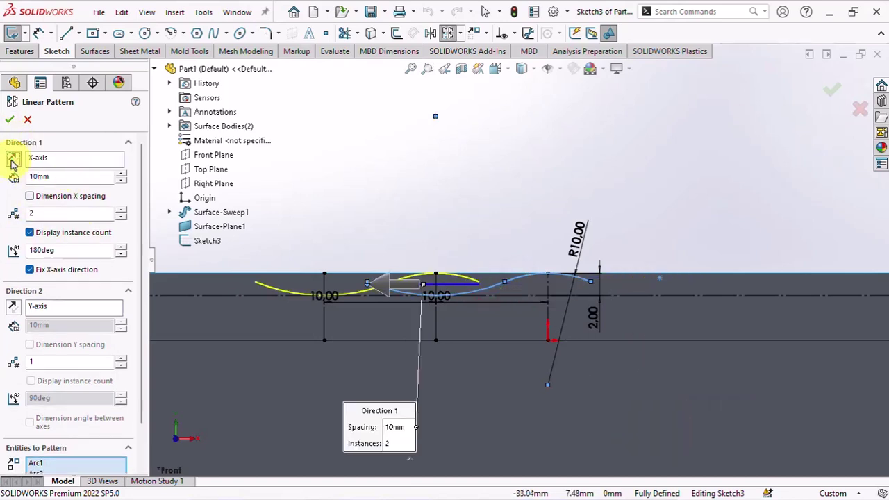
pyautogui.click(120, 175)
pyautogui.scroll(3, 473, 224)
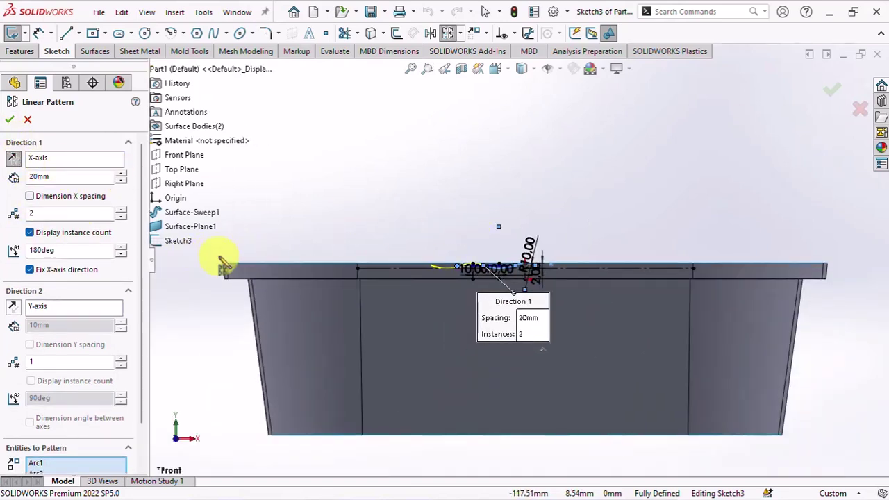
pyautogui.scroll(-1, 221, 263)
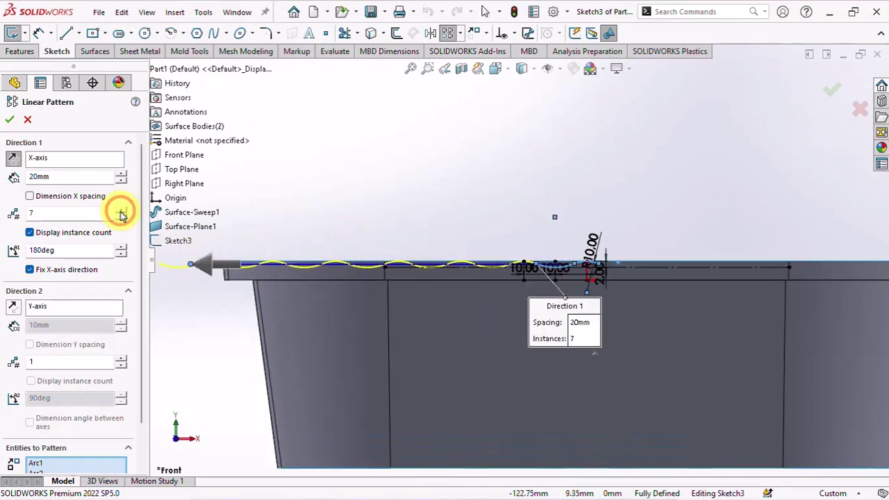
pyautogui.scroll(2, 416, 227)
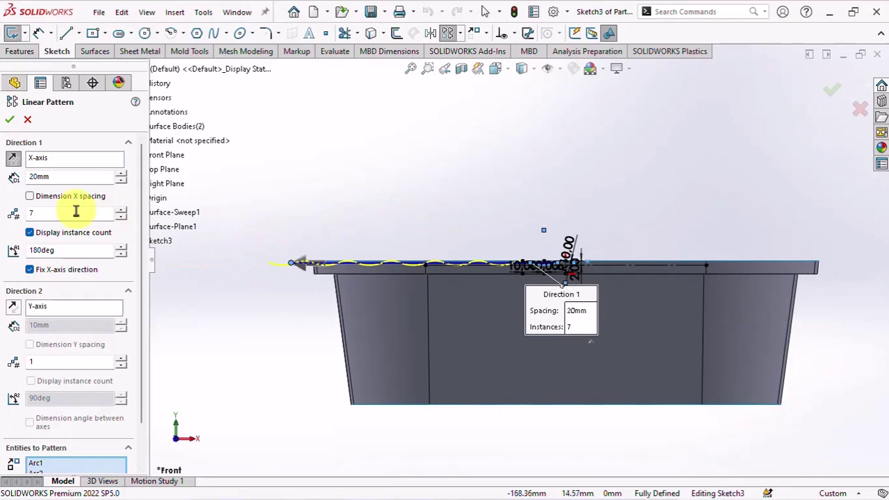
pyautogui.click(11, 121)
pyautogui.scroll(-2, 272, 276)
# - Draw a horizontal line extending left from the wave's left end
pyautogui.scroll(-2, 273, 275)
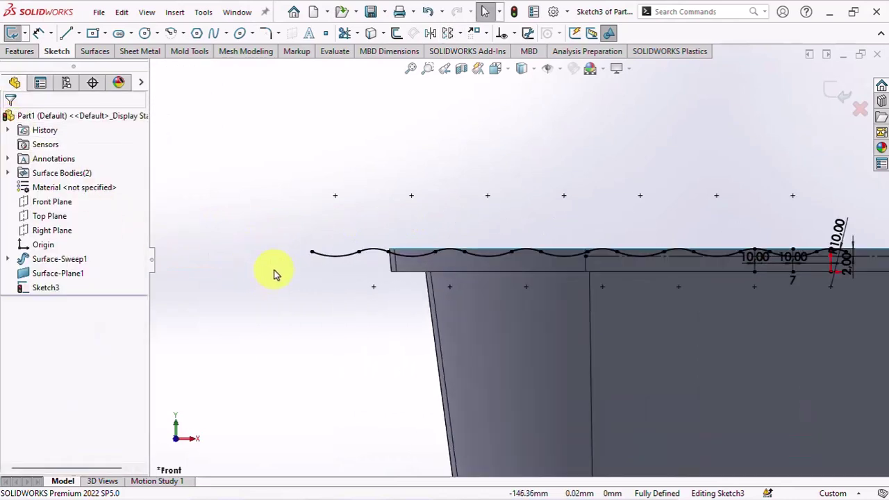
pyautogui.click(67, 33)
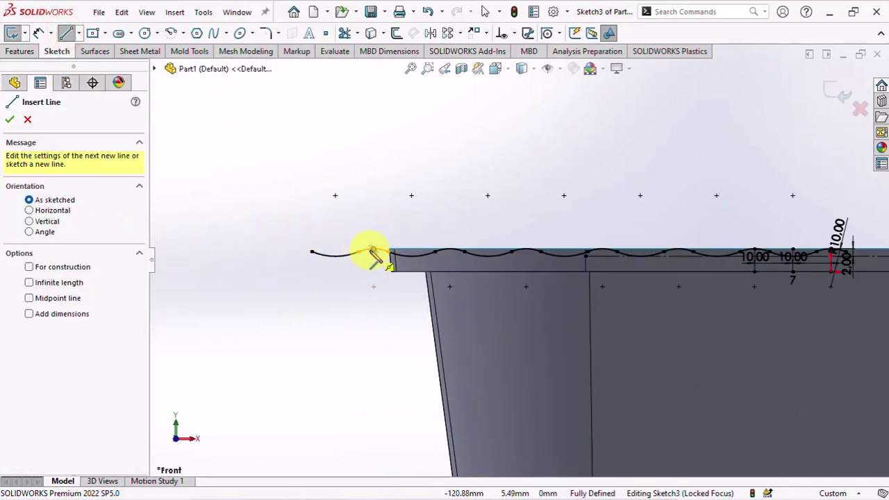
pyautogui.click(371, 252)
pyautogui.scroll(2, 287, 258)
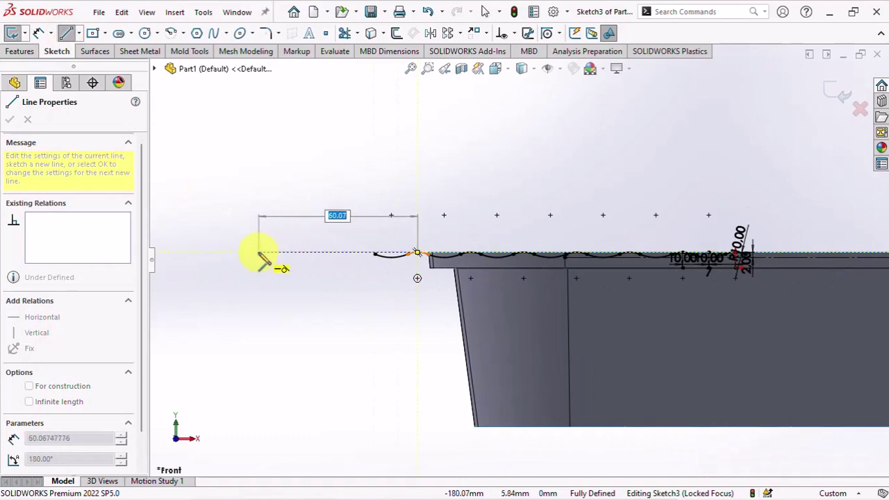
pyautogui.rightClick(257, 254)
pyautogui.click(281, 260)
# - Trim away the overhanging wave segment with Trim to closest
pyautogui.scroll(-2, 421, 254)
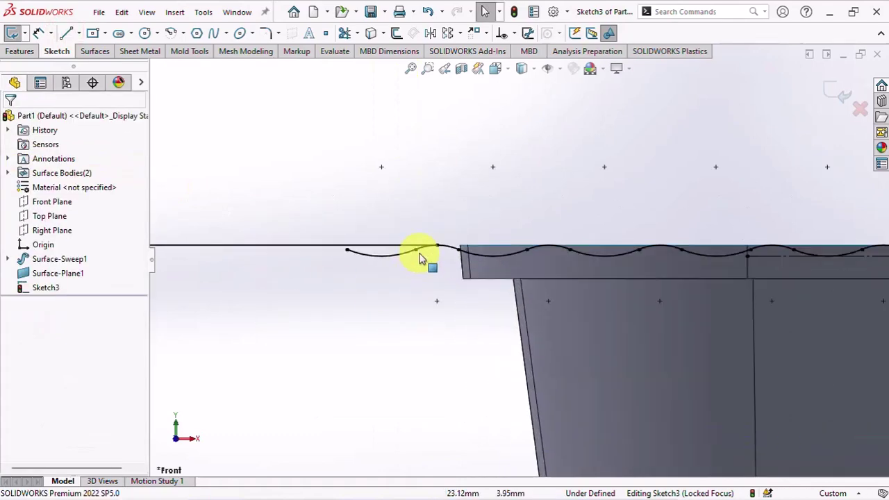
pyautogui.click(346, 35)
pyautogui.click(417, 251)
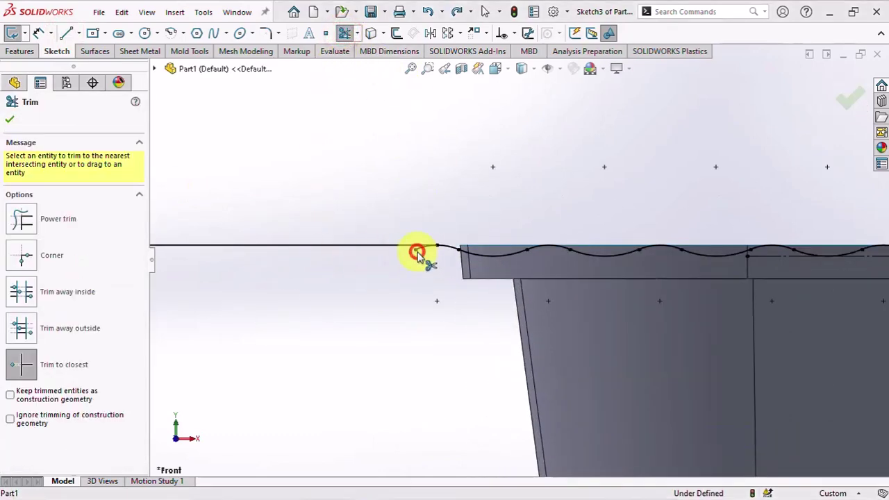
pyautogui.click(475, 264)
pyautogui.press('z')
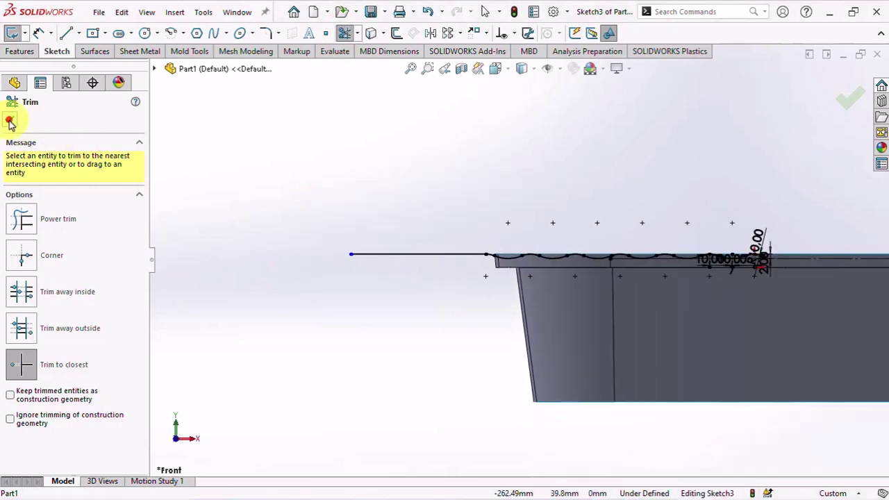
pyautogui.click(9, 122)
pyautogui.scroll(-2, 748, 277)
pyautogui.scroll(-2, 748, 278)
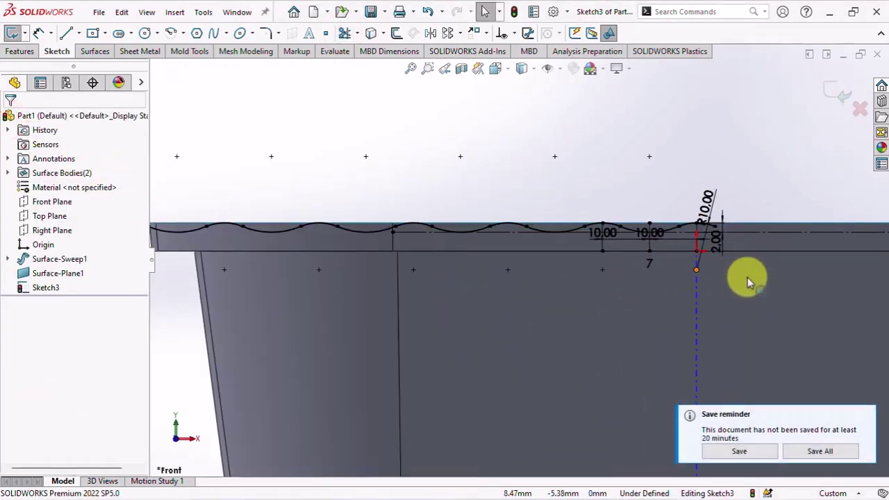
# - Select wave arcs Arc2–Arc13 and straight Line11 for Mirror Entities
pyautogui.click(428, 33)
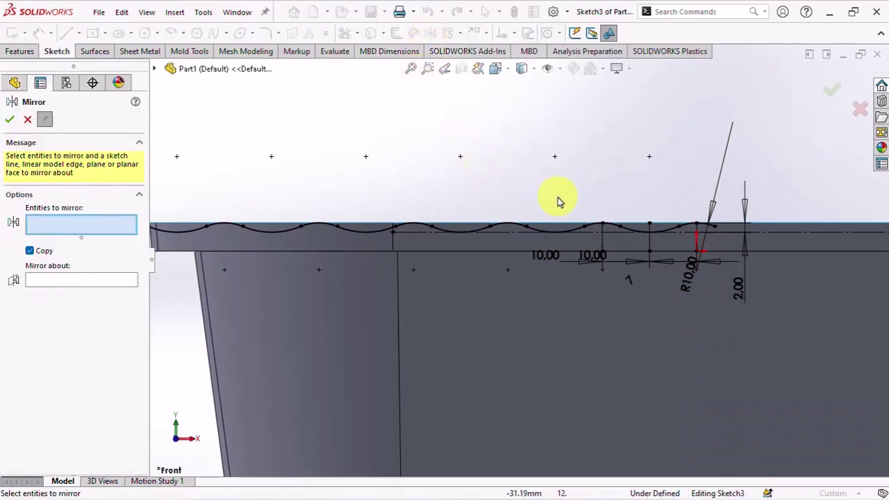
pyautogui.click(664, 229)
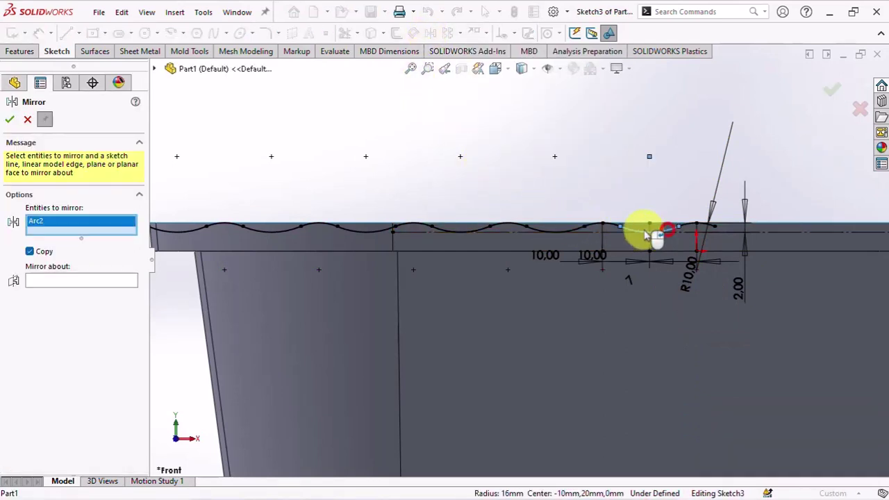
pyautogui.click(612, 227)
pyautogui.click(571, 228)
pyautogui.click(517, 227)
pyautogui.click(468, 230)
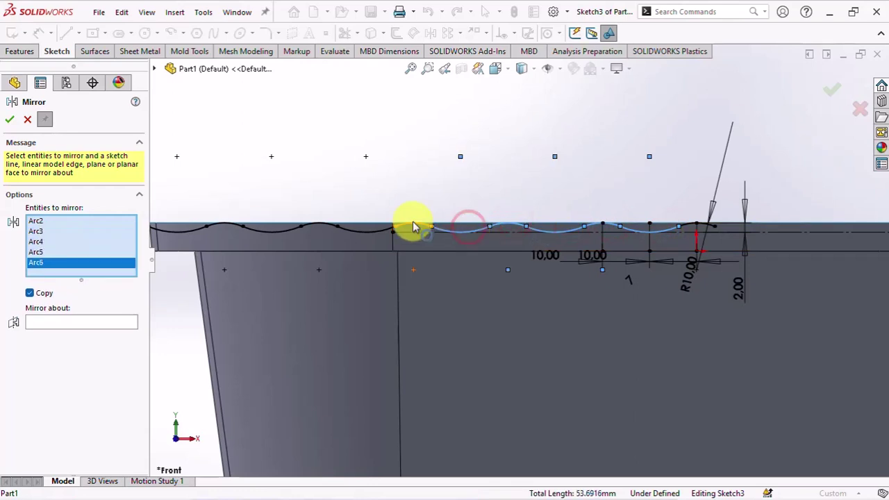
pyautogui.click(411, 226)
pyautogui.click(373, 230)
pyautogui.scroll(2, 387, 197)
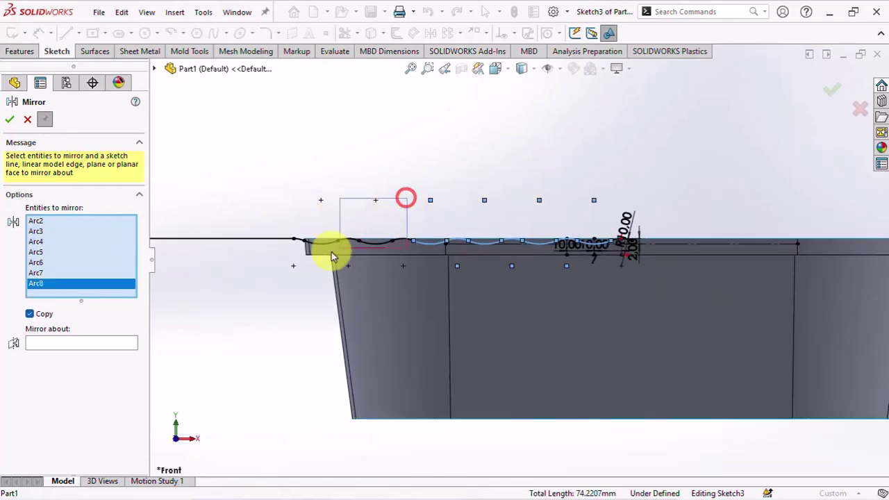
pyautogui.moveTo(332, 256); pyautogui.dragTo(273, 264)
# - Mirror the selected entities about the vertical centre line Line6
pyautogui.click(82, 405)
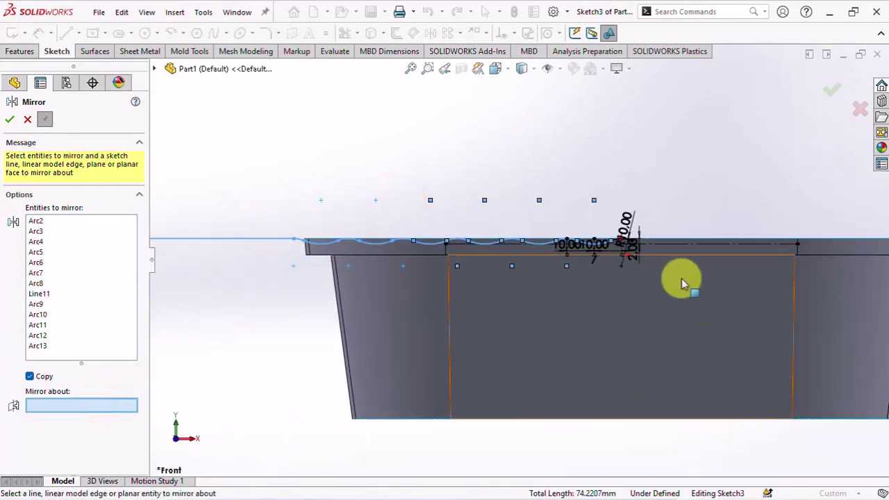
pyautogui.scroll(-5, 650, 251)
pyautogui.click(460, 199)
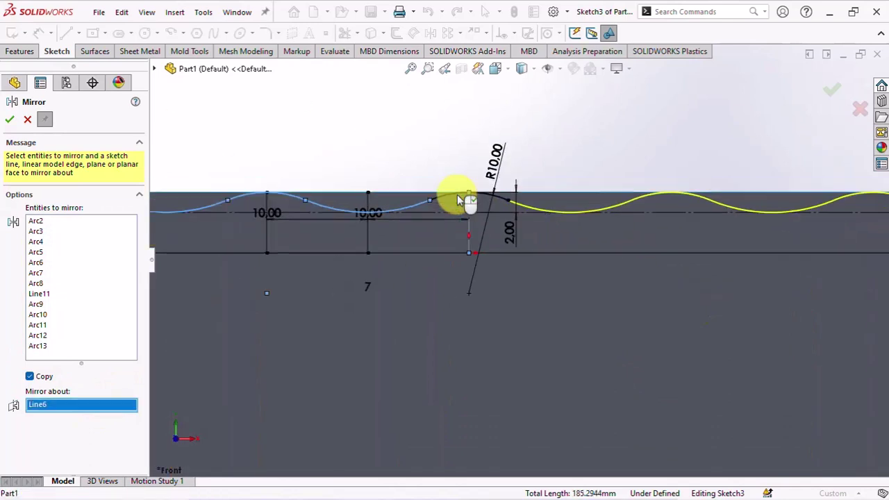
pyautogui.scroll(5, 464, 200)
pyautogui.click(828, 90)
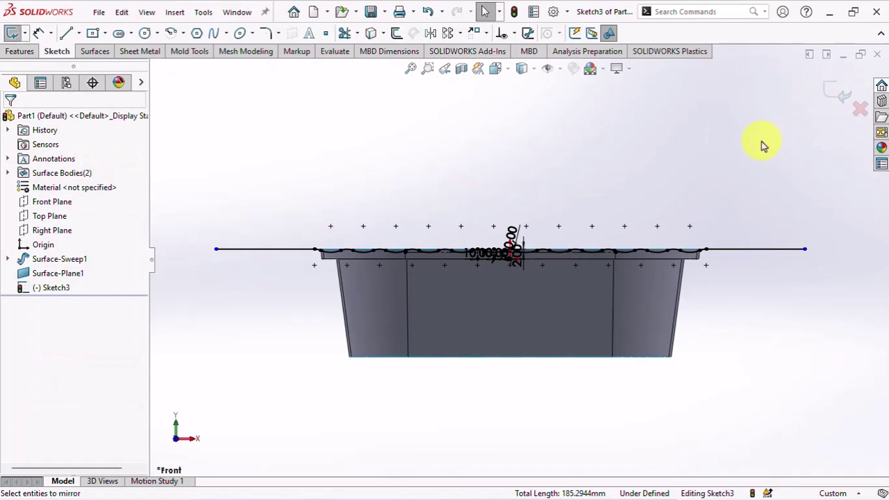
pyautogui.moveTo(762, 144)
pyautogui.mouseDown(button='middle')
pyautogui.moveTo(730, 179)
pyautogui.moveTo(721, 213)
pyautogui.mouseUp(button='middle')
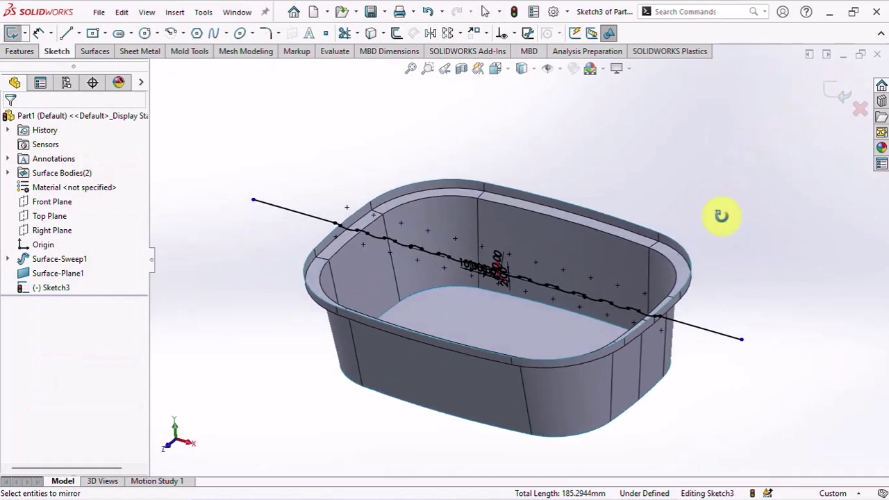
# - Extrude the wavy sketch as a Mid Plane surface 190 mm deep
pyautogui.click(95, 52)
pyautogui.click(12, 36)
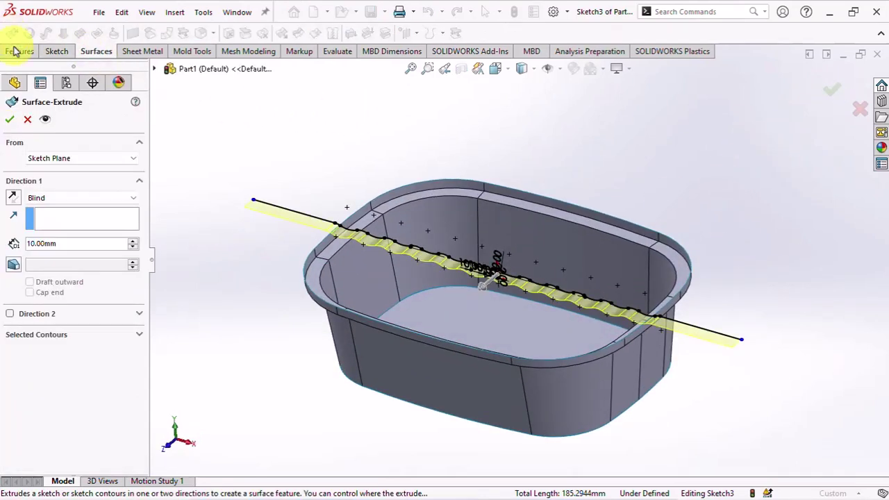
pyautogui.click(62, 198)
pyautogui.click(66, 248)
pyautogui.click(69, 198)
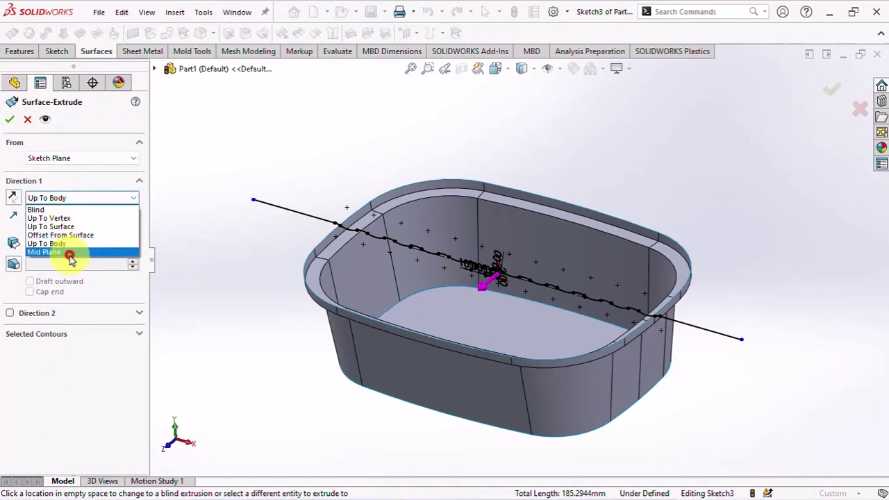
pyautogui.click(67, 252)
pyautogui.moveTo(134, 245); pyautogui.dragTo(134, 244)
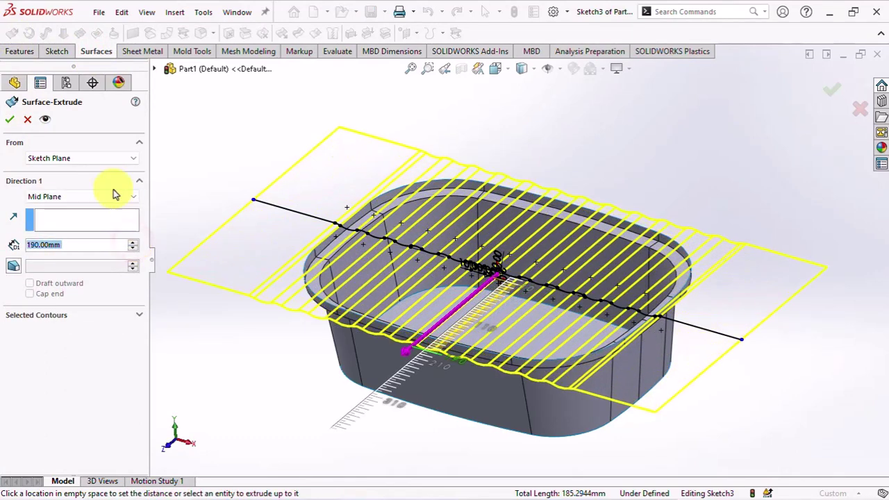
pyautogui.click(11, 119)
pyautogui.moveTo(602, 133); pyautogui.dragTo(607, 143, button='middle')
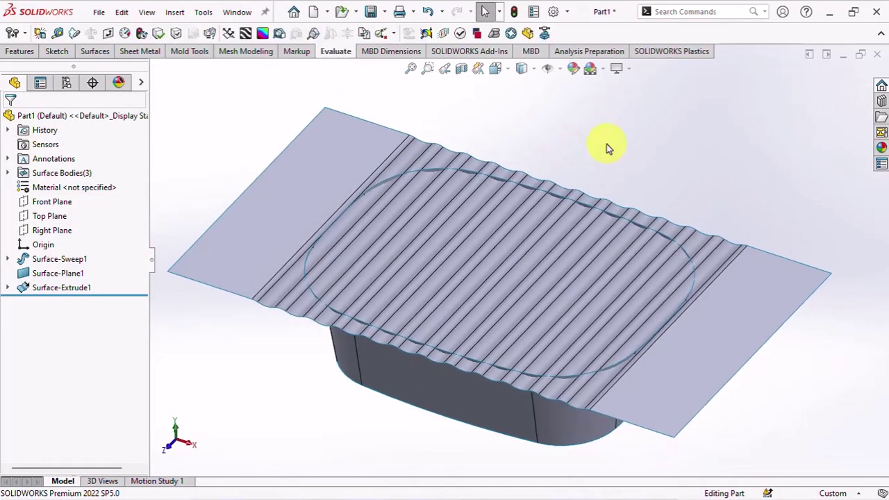
pyautogui.click(48, 216)
# - Sketch vertical and horizontal centrelines through the origin on the Top Plane
pyautogui.click(64, 197)
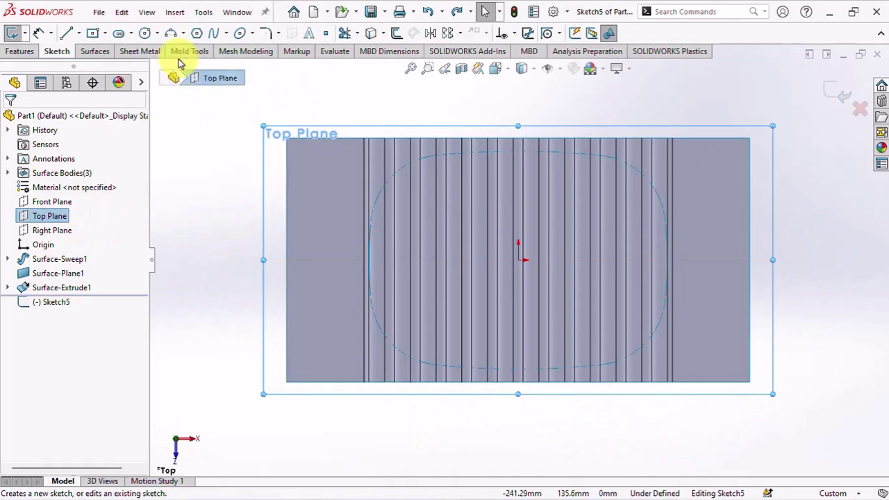
pyautogui.click(79, 33)
pyautogui.click(90, 63)
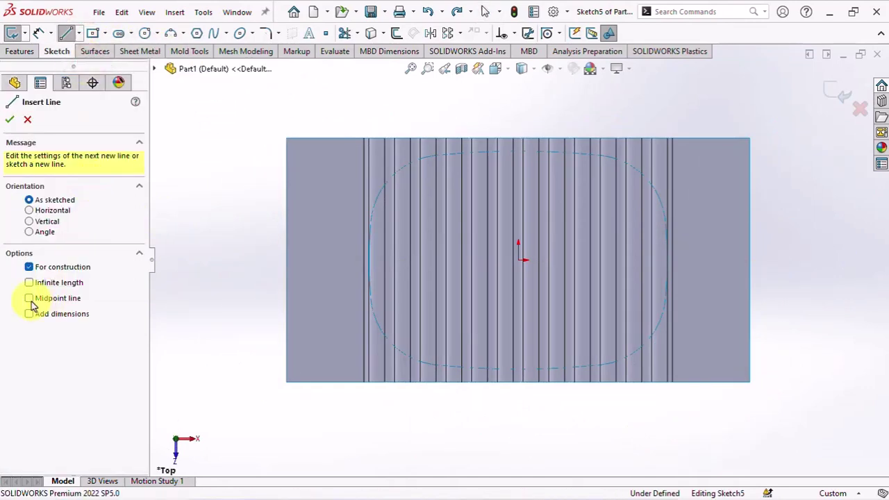
pyautogui.click(519, 260)
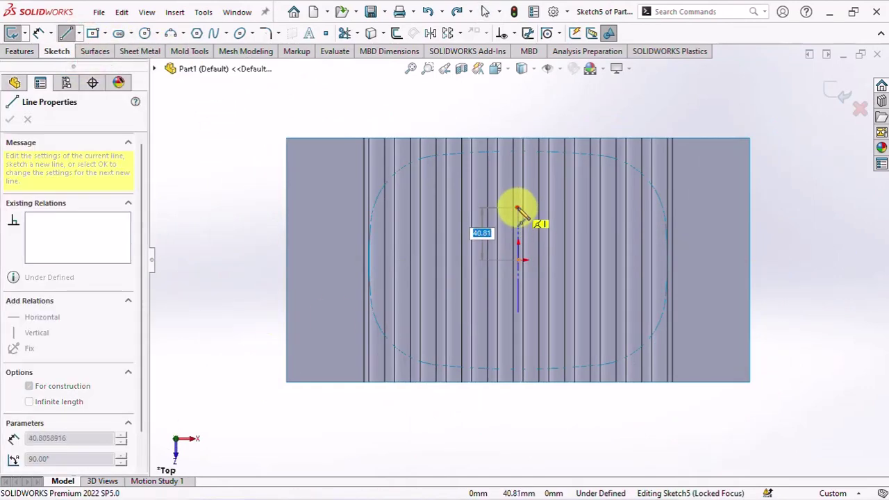
pyautogui.click(532, 196)
pyautogui.click(519, 259)
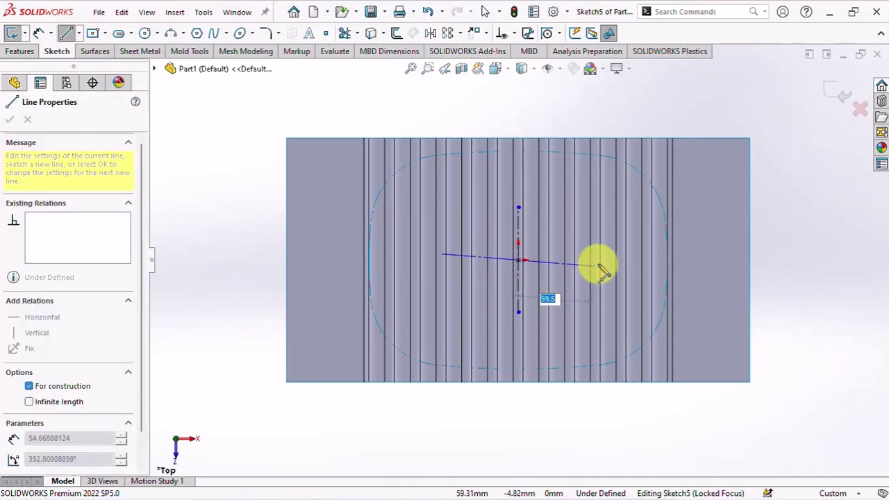
pyautogui.click(610, 259)
pyautogui.rightClick(607, 259)
pyautogui.click(623, 266)
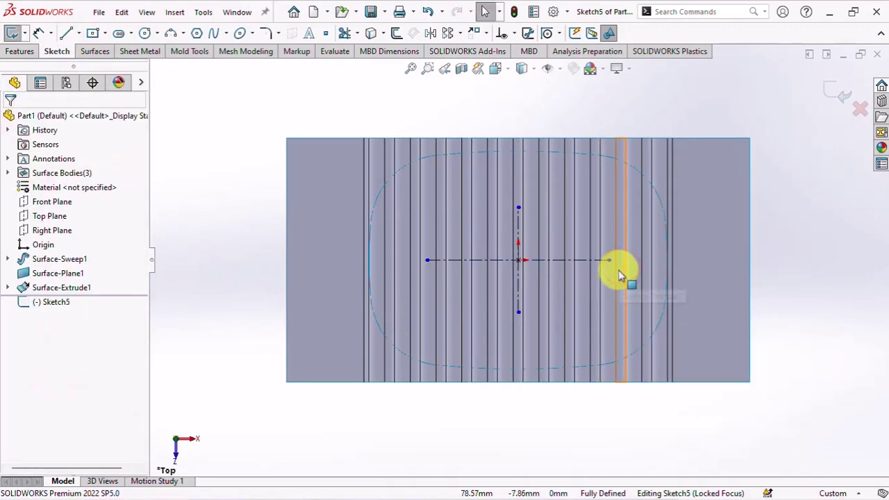
# - In wireframe view, offset the front rim curve 8 mm and the centreline 146 mm
pyautogui.click(521, 69)
pyautogui.click(520, 161)
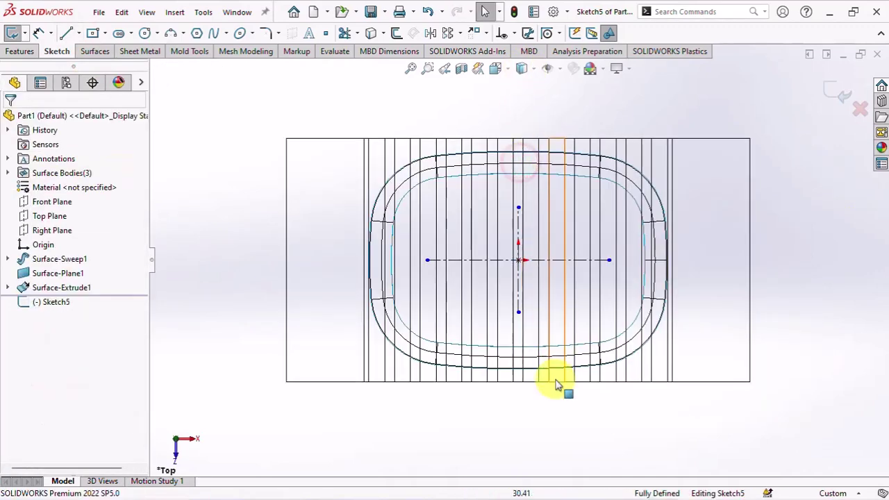
pyautogui.scroll(-5, 541, 376)
pyautogui.click(396, 33)
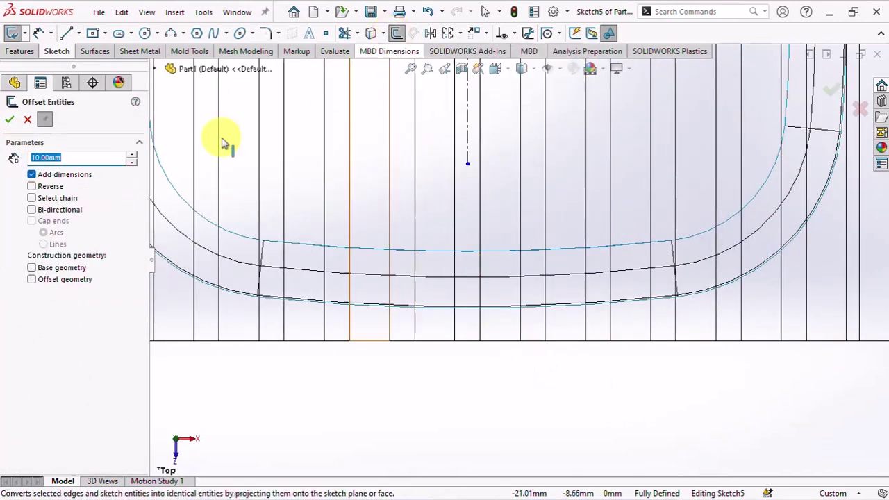
pyautogui.write('8')
pyautogui.click(438, 307)
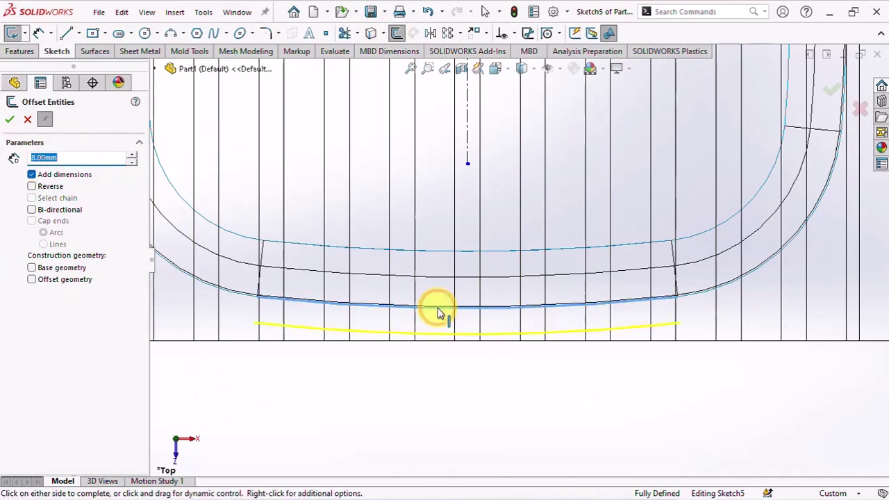
pyautogui.click(438, 313)
pyautogui.scroll(3, 445, 292)
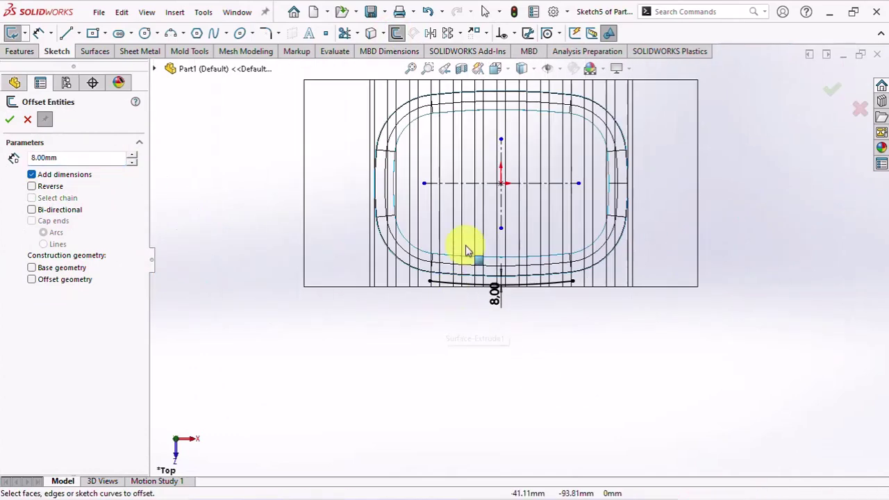
pyautogui.scroll(-1, 462, 165)
pyautogui.write('146')
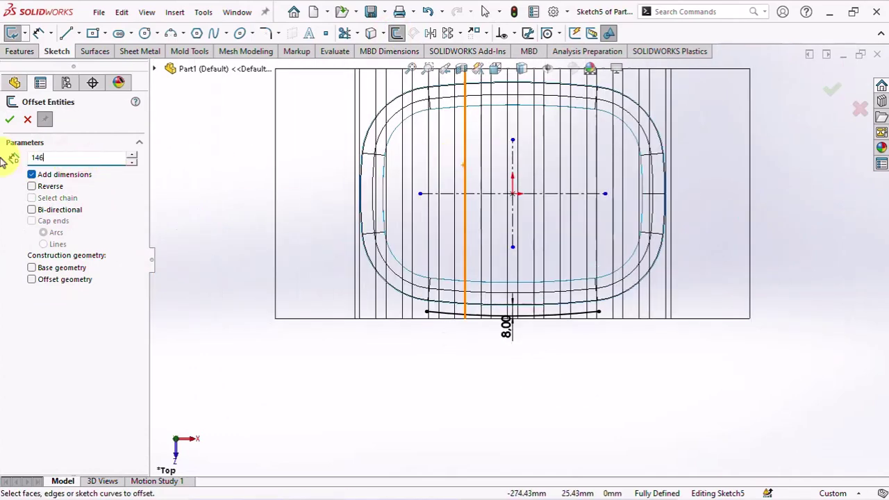
pyautogui.click(512, 221)
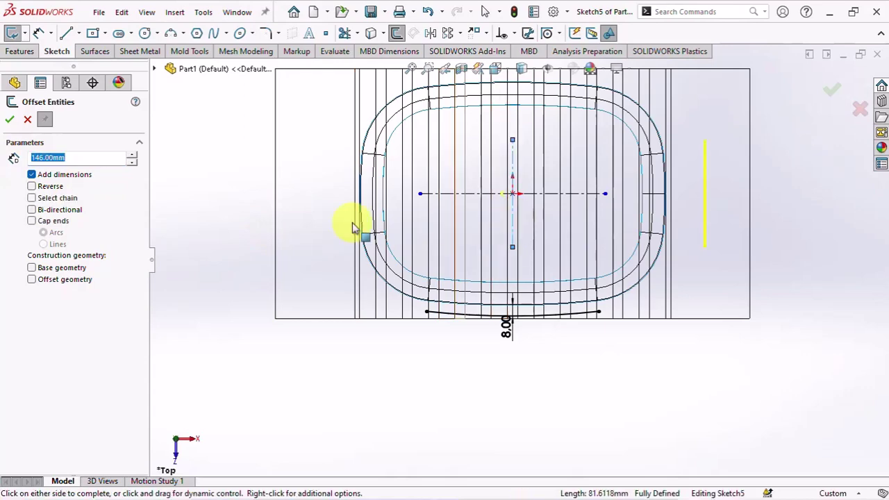
pyautogui.click(11, 122)
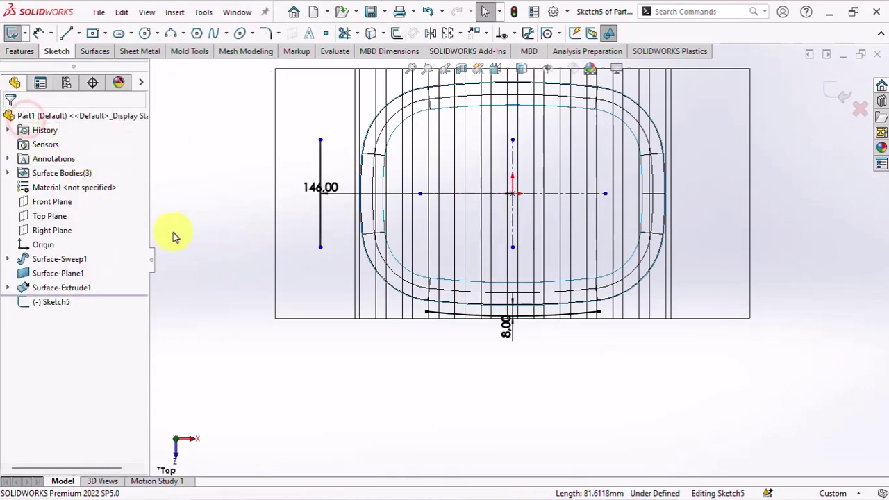
# - Dimension the short vertical handle line to 42 mm
pyautogui.scroll(-2, 357, 232)
pyautogui.scroll(-2, 358, 233)
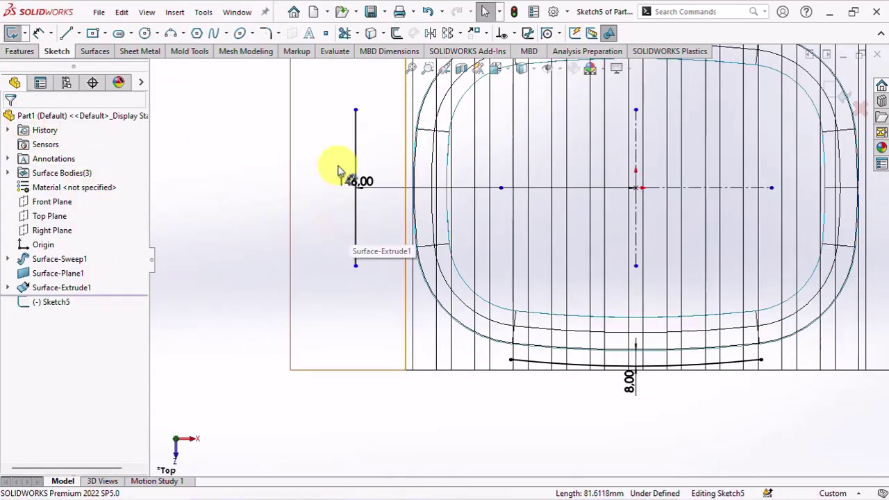
pyautogui.click(38, 32)
pyautogui.click(356, 228)
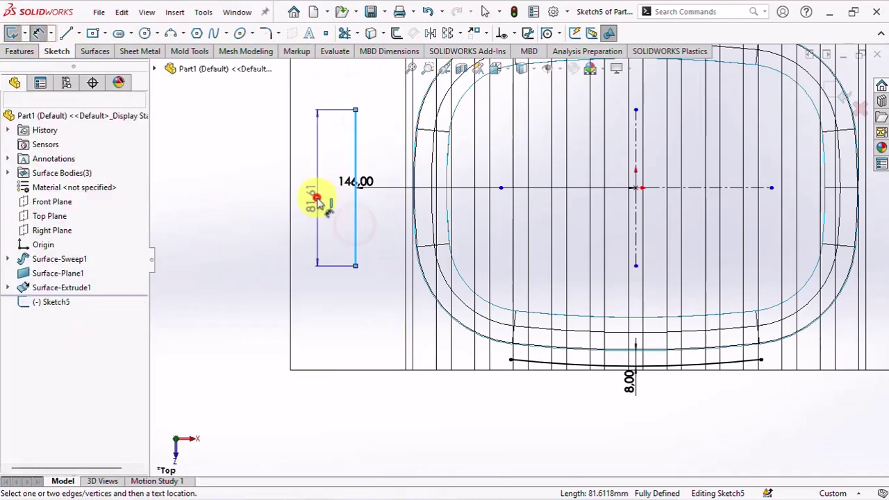
pyautogui.click(316, 199)
pyautogui.write('42')
pyautogui.click(261, 180)
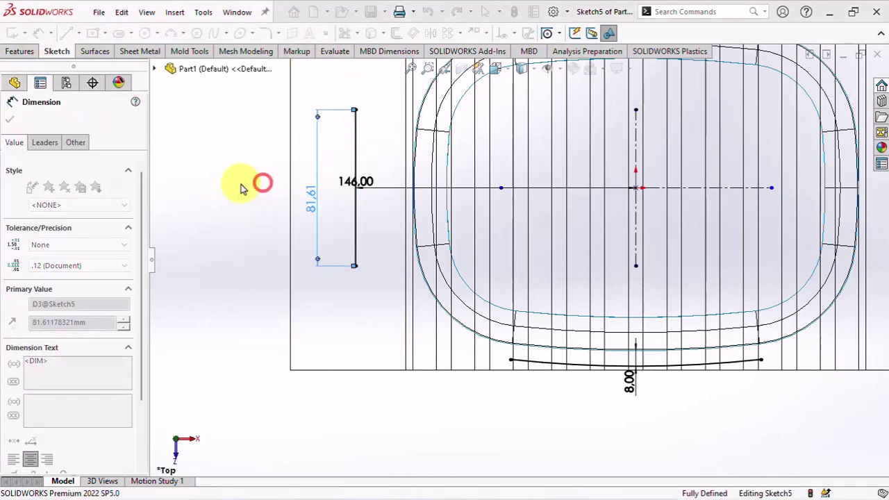
# - Draw a small and a long 3-point arc from the line to the bottom rim curve
pyautogui.scroll(-2, 416, 229)
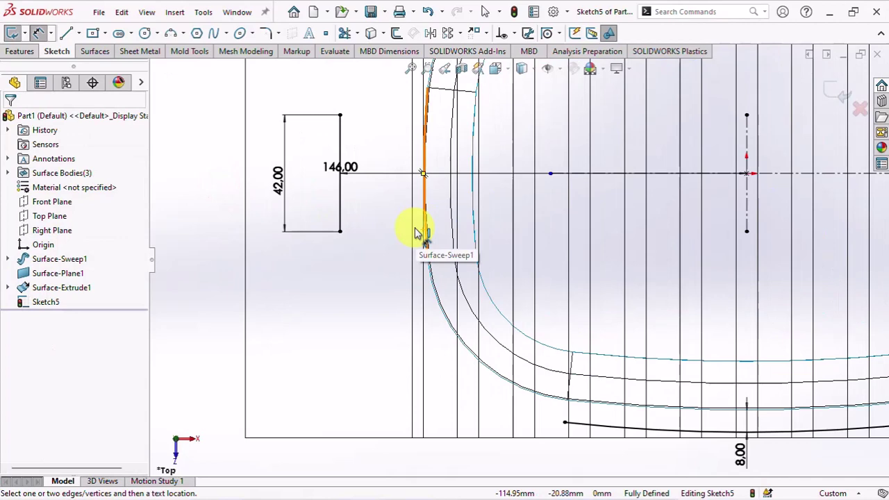
pyautogui.click(171, 33)
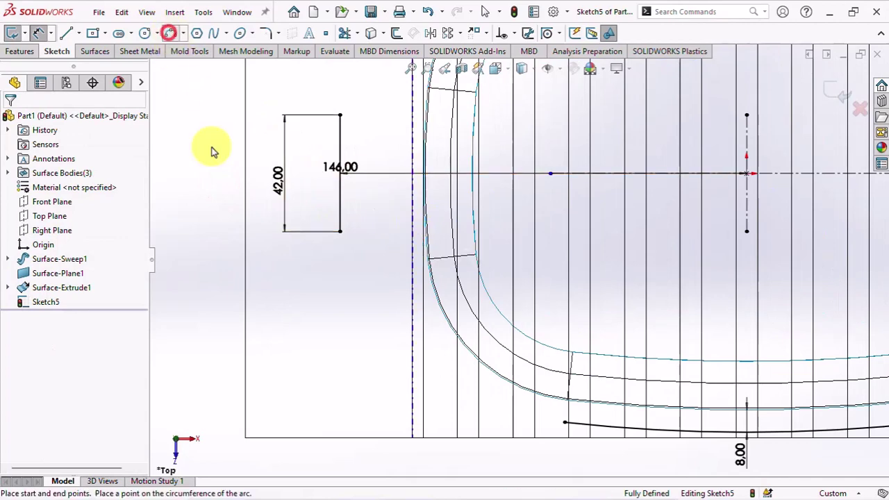
pyautogui.click(340, 230)
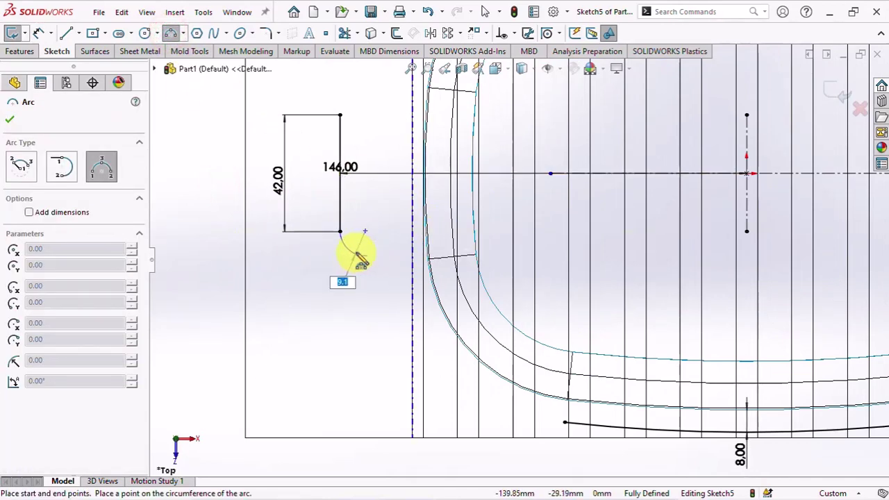
pyautogui.click(366, 255)
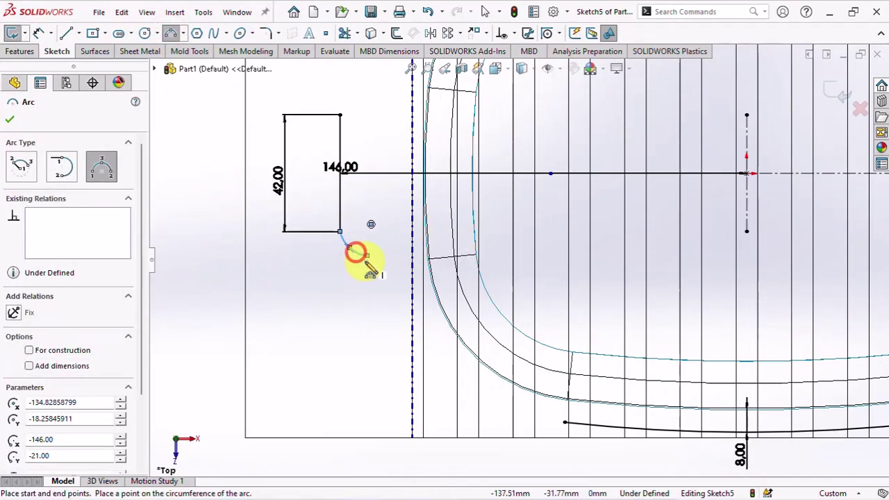
pyautogui.click(564, 422)
pyautogui.click(452, 375)
pyautogui.press('Escape')
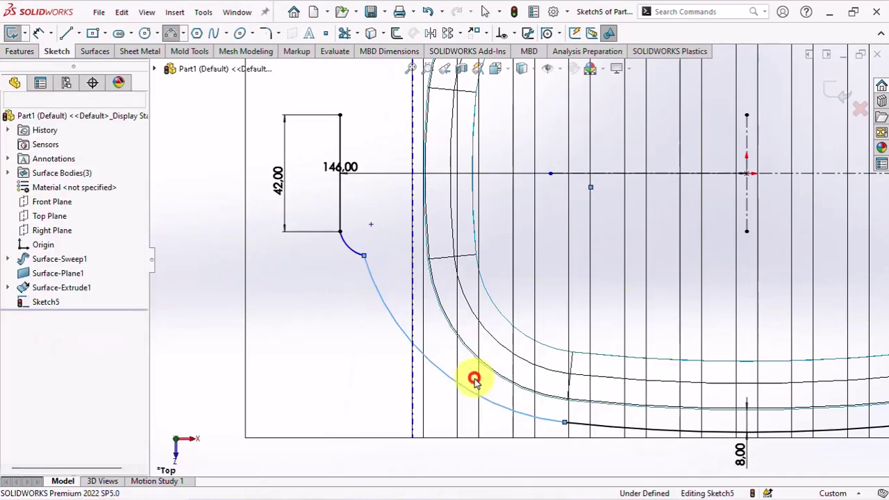
pyautogui.click(474, 380)
# - Make the two arcs tangent, and the small arc tangent to the vertical line
pyautogui.click(494, 404)
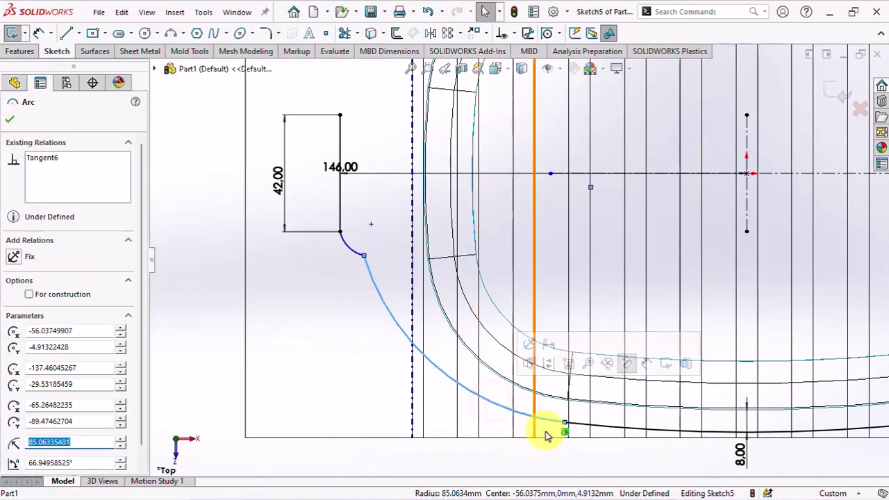
pyautogui.keyDown('ctrl'); pyautogui.click(609, 425); pyautogui.keyUp('ctrl')
pyautogui.click(655, 371)
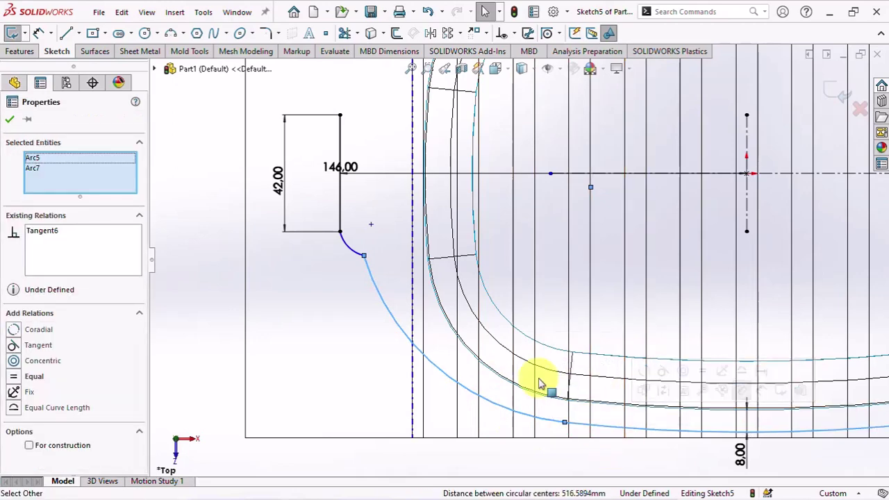
pyautogui.click(389, 297)
pyautogui.scroll(-3, 407, 291)
pyautogui.click(422, 243)
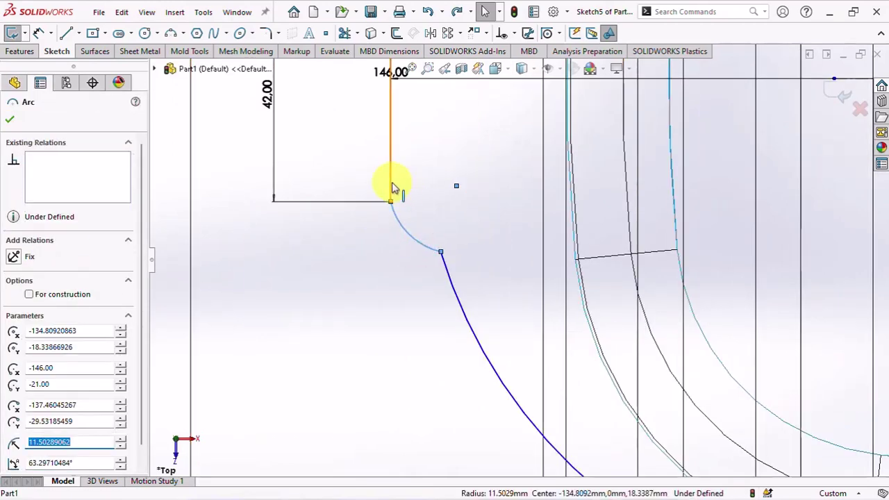
pyautogui.keyDown('ctrl'); pyautogui.click(392, 182); pyautogui.keyUp('ctrl')
pyautogui.click(429, 128)
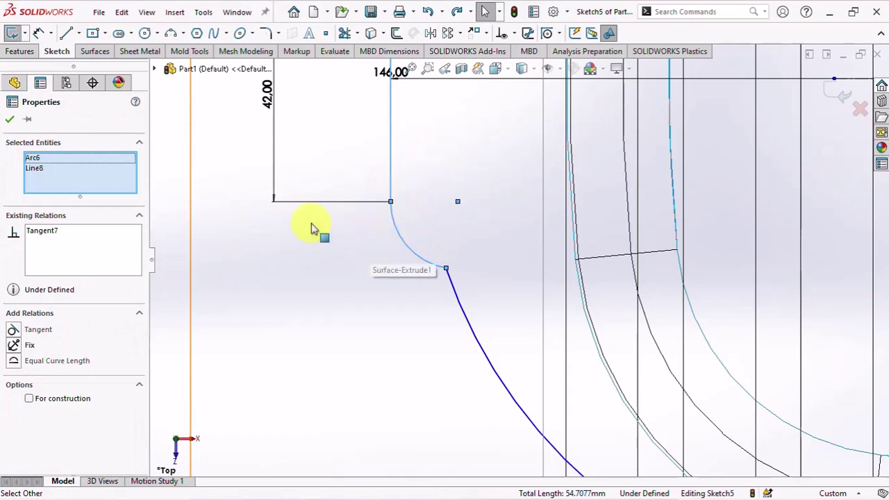
pyautogui.click(41, 34)
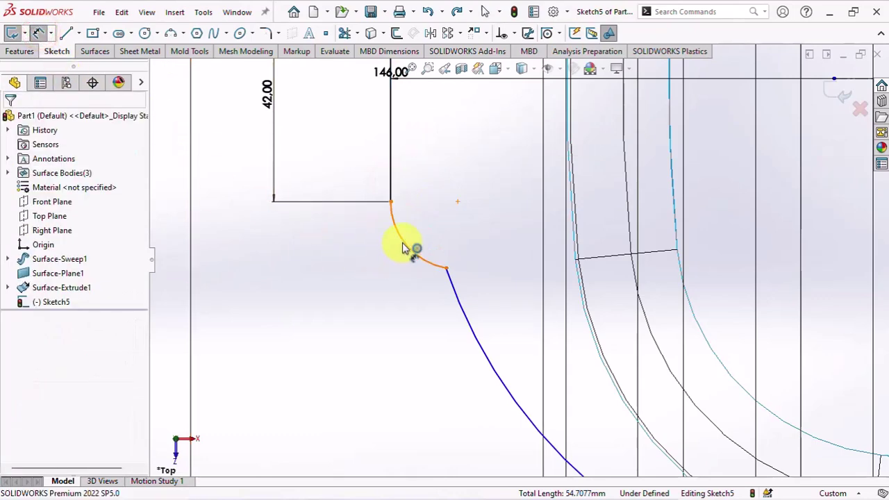
# - Dimension the small arc's radius to 16 mm and reposition the arcs' junction
pyautogui.click(403, 248)
pyautogui.click(337, 294)
pyautogui.write('16')
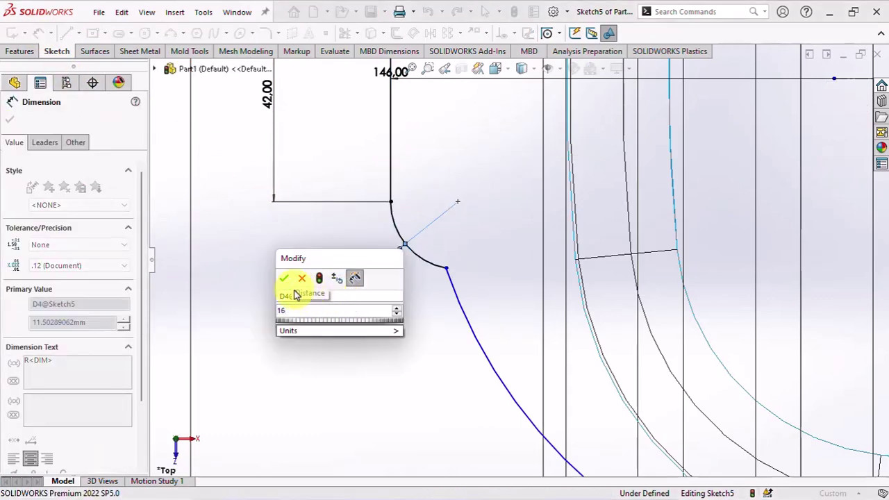
pyautogui.click(284, 279)
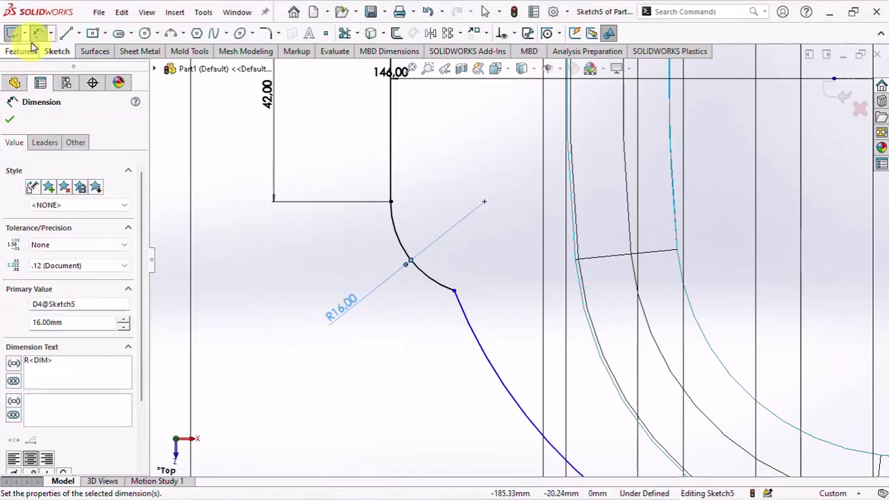
pyautogui.click(32, 41)
pyautogui.moveTo(455, 290)
pyautogui.mouseDown()
pyautogui.moveTo(431, 256)
pyautogui.moveTo(487, 278)
pyautogui.mouseUp()
pyautogui.scroll(3, 455, 292)
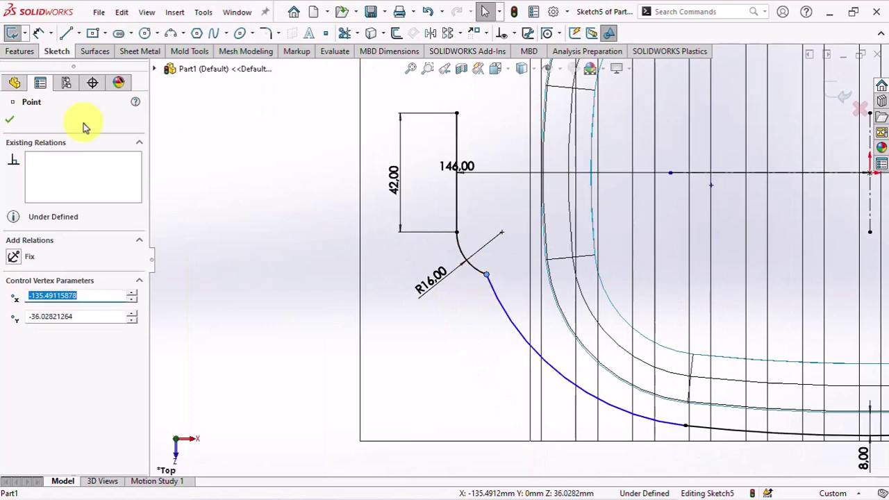
# - Dimension the long arc's radius to 86 mm
pyautogui.click(39, 33)
pyautogui.click(500, 304)
pyautogui.click(431, 355)
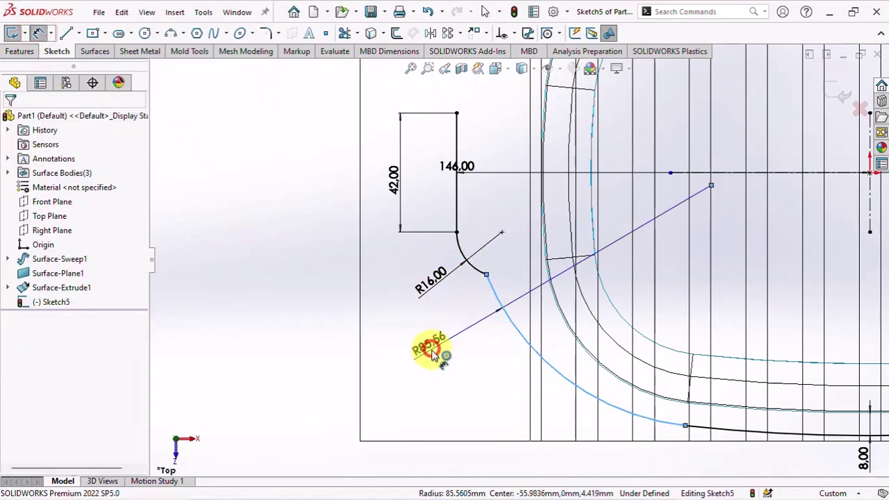
pyautogui.write('86')
pyautogui.press('Return')
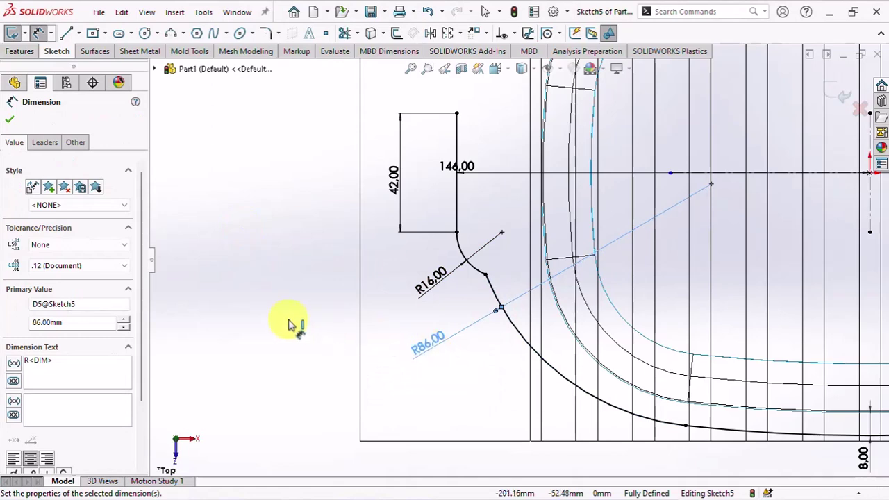
pyautogui.click(290, 325)
pyautogui.press('f')
pyautogui.scroll(1, 705, 159)
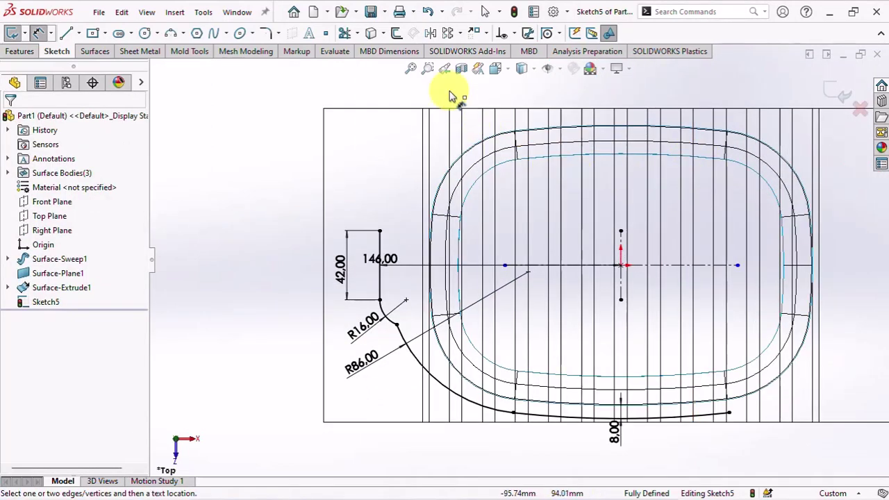
pyautogui.click(428, 12)
# - Mirror the handle arcs top-to-bottom about the horizontal centerline
pyautogui.click(430, 33)
pyautogui.click(378, 248)
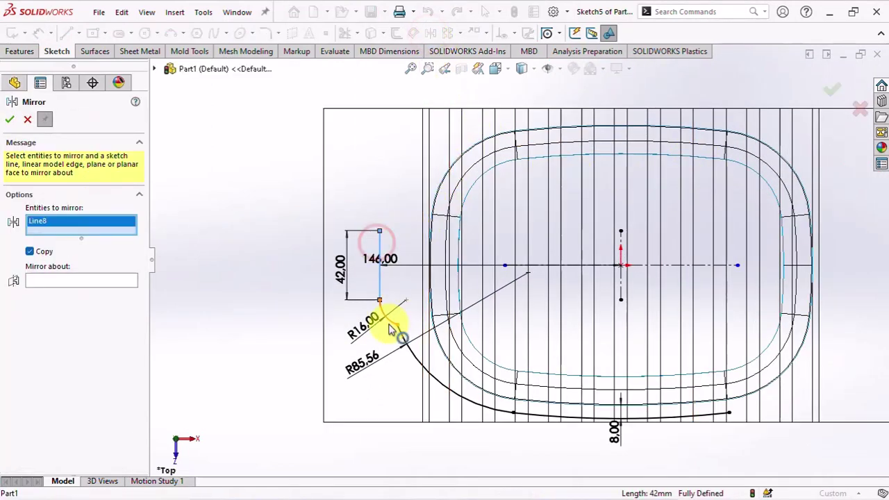
pyautogui.click(377, 240)
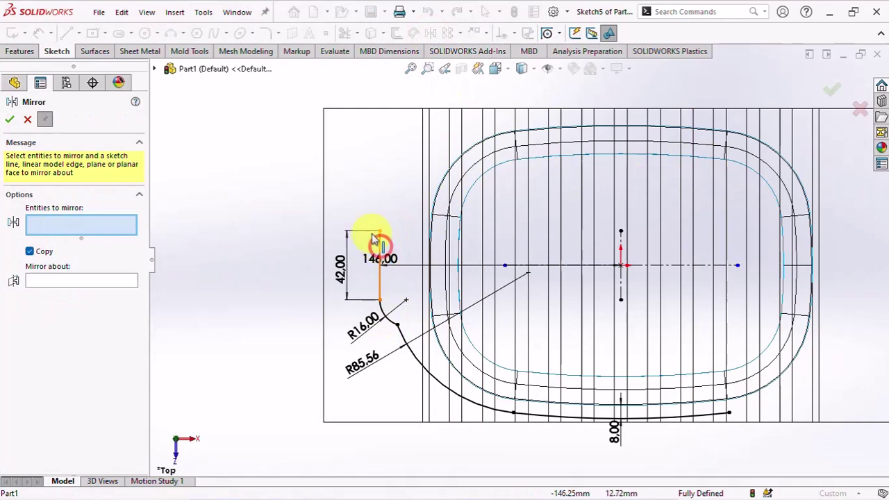
pyautogui.click(393, 318)
pyautogui.click(407, 338)
pyautogui.click(555, 419)
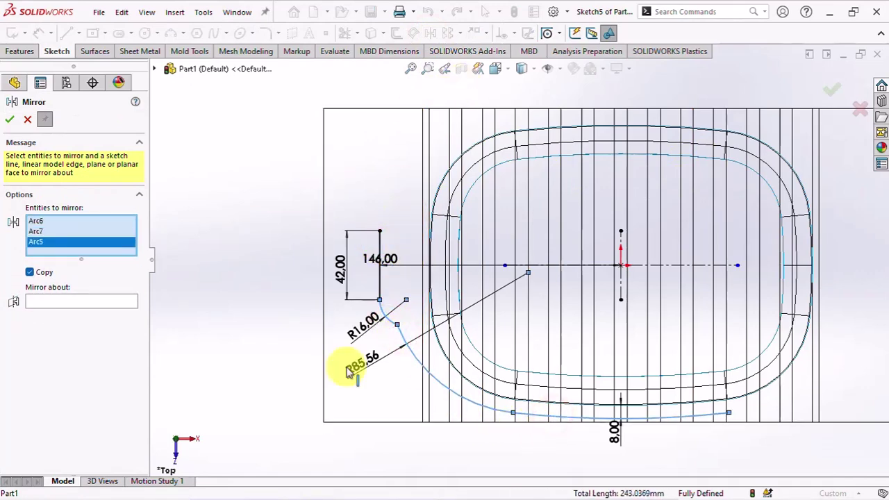
pyautogui.click(109, 301)
pyautogui.click(669, 271)
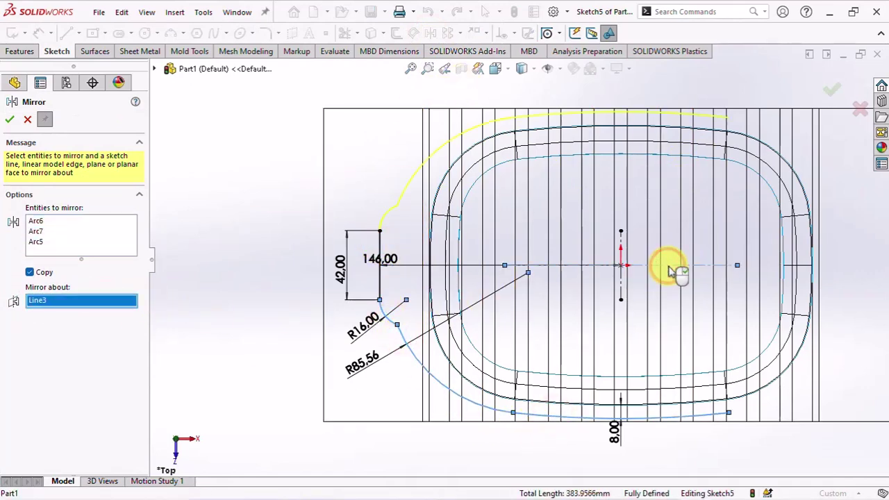
pyautogui.click(11, 119)
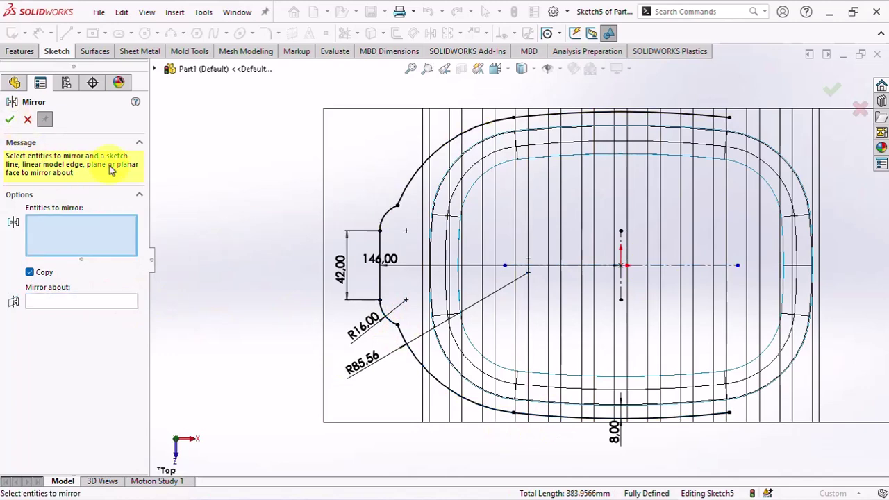
# - Mirror the whole left handle outline about the vertical centerline
pyautogui.click(404, 174)
pyautogui.click(386, 209)
pyautogui.click(379, 278)
pyautogui.click(391, 318)
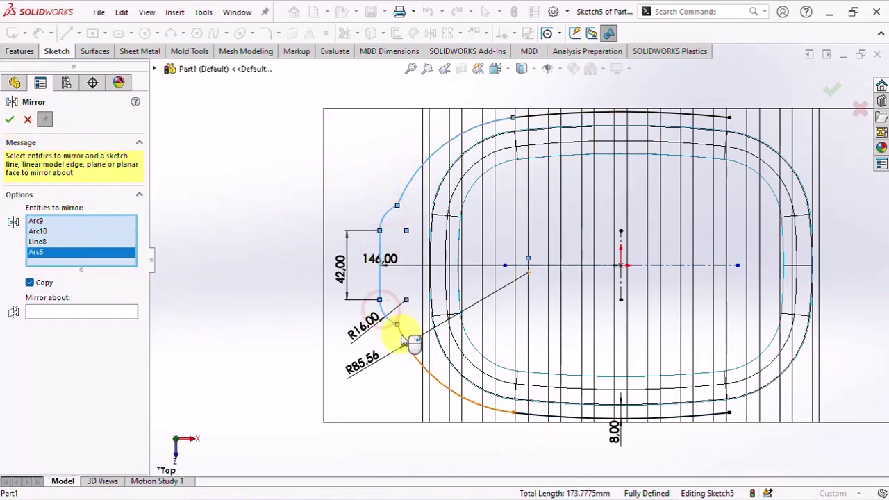
pyautogui.click(409, 338)
pyautogui.click(117, 322)
pyautogui.click(626, 241)
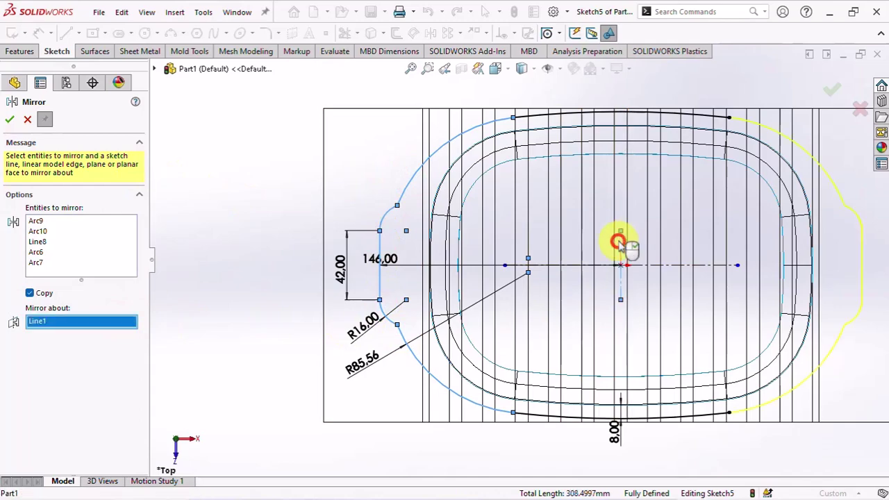
pyautogui.click(10, 121)
# - Close the mirror, change the display style, and exit Sketch5
pyautogui.click(27, 121)
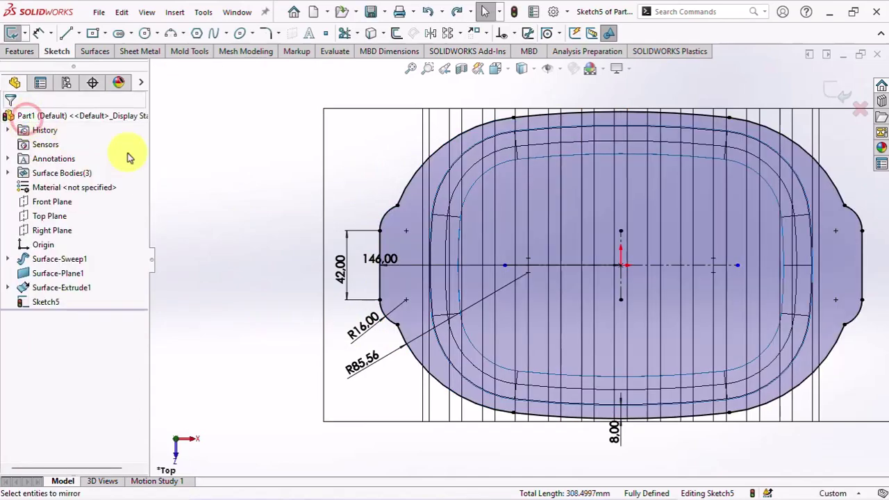
pyautogui.click(522, 68)
pyautogui.click(521, 85)
pyautogui.moveTo(533, 286)
pyautogui.mouseDown(button='middle')
pyautogui.moveTo(514, 159)
pyautogui.moveTo(456, 198)
pyautogui.moveTo(494, 173)
pyautogui.mouseUp(button='middle')
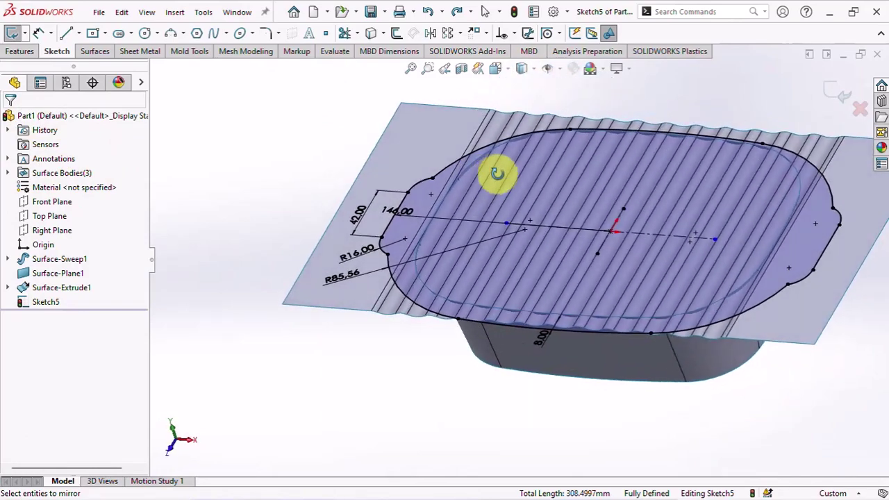
pyautogui.click(838, 97)
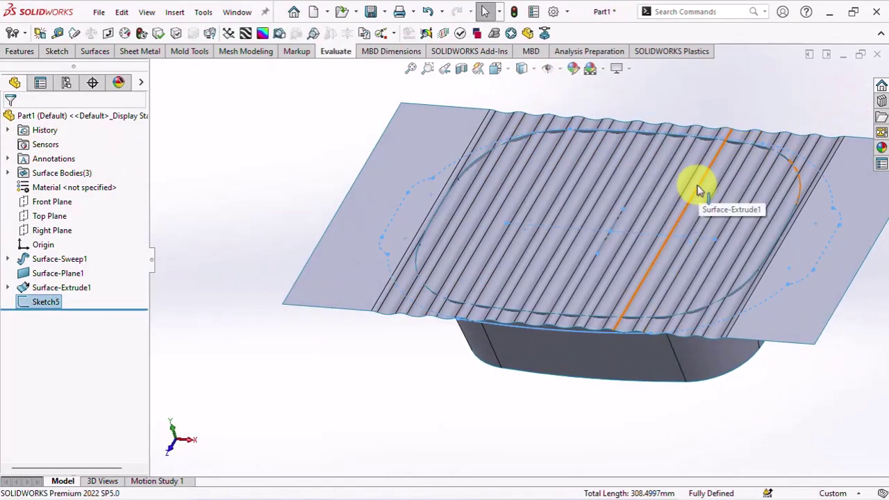
# - Trim the corrugated surface with Sketch5, removing the outer flat area
pyautogui.click(91, 53)
pyautogui.click(297, 35)
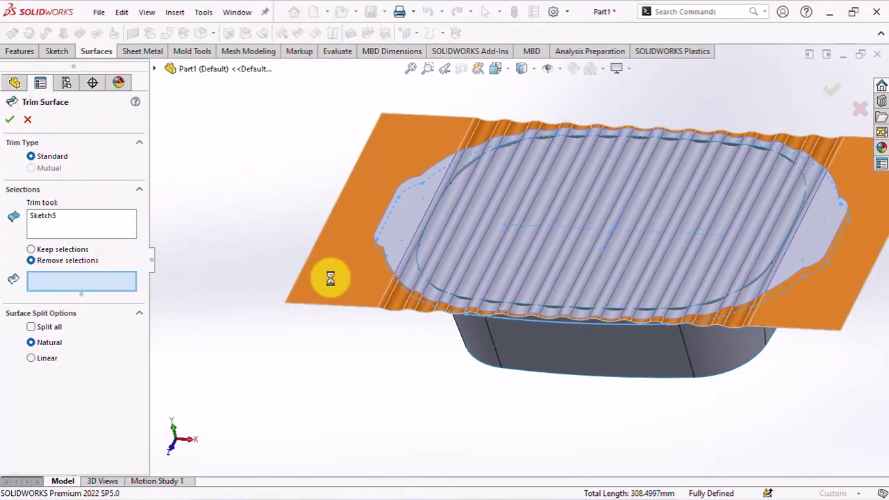
pyautogui.click(331, 278)
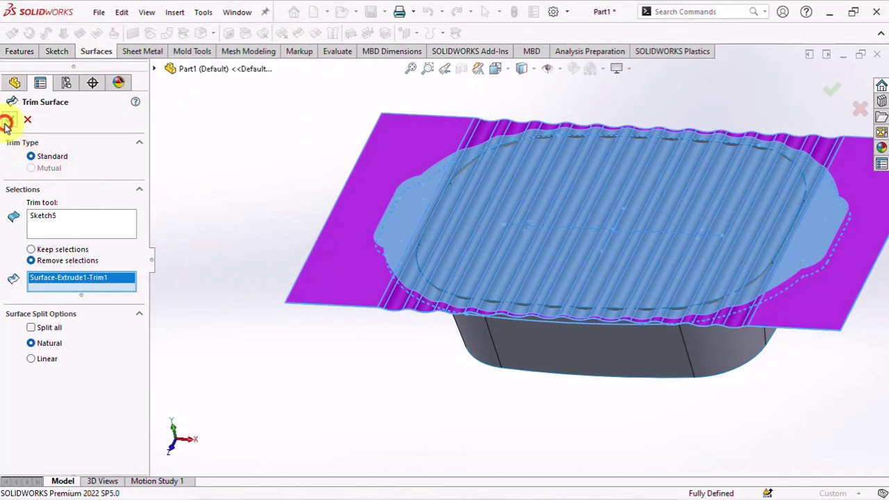
pyautogui.click(5, 123)
pyautogui.moveTo(199, 183); pyautogui.dragTo(273, 192, button='middle')
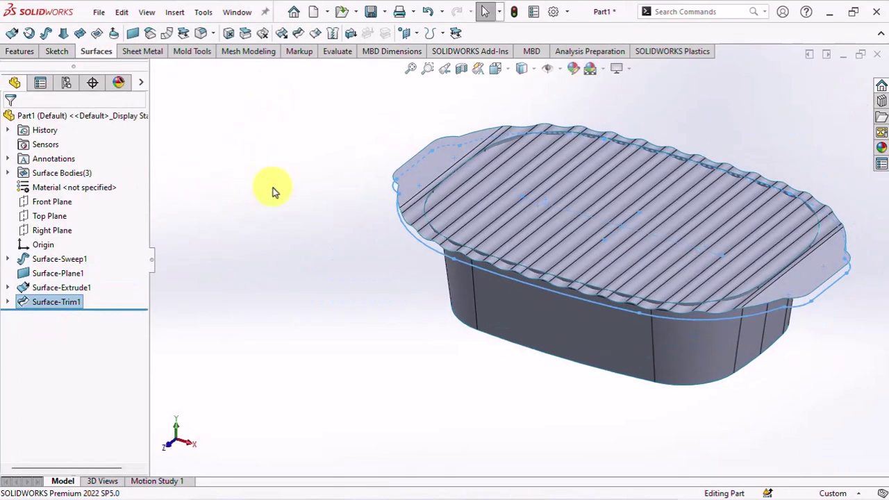
pyautogui.click(273, 188)
# - Mutually trim Surface-Trim1 and Surface-Sweep1, keeping the inner rim and tray wall pieces
pyautogui.click(296, 33)
pyautogui.click(30, 168)
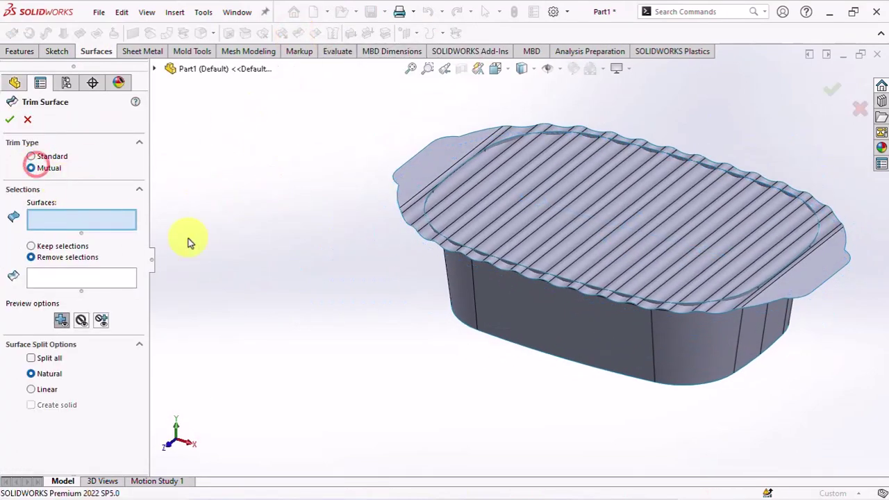
pyautogui.click(420, 174)
pyautogui.click(512, 304)
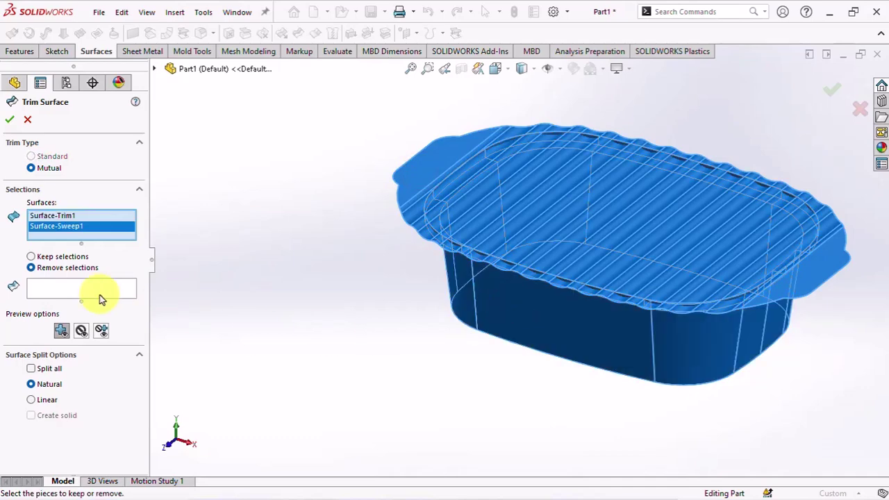
pyautogui.click(30, 257)
pyautogui.click(61, 292)
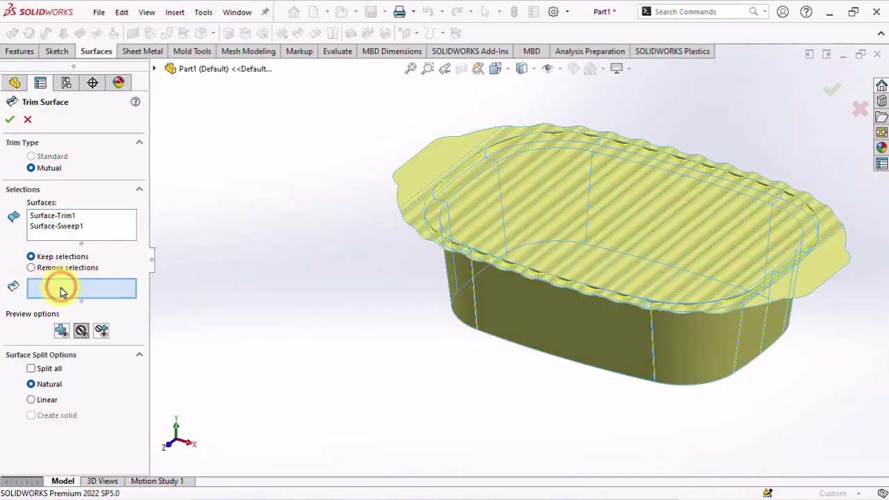
pyautogui.click(423, 173)
pyautogui.click(520, 305)
pyautogui.moveTo(371, 321)
pyautogui.mouseDown(button='middle')
pyautogui.moveTo(367, 303)
pyautogui.moveTo(391, 238)
pyautogui.moveTo(386, 260)
pyautogui.mouseUp(button='middle')
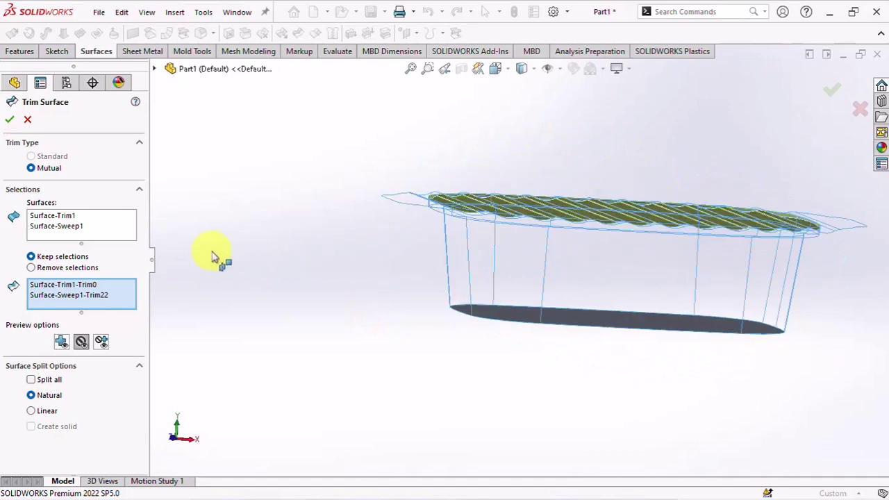
pyautogui.click(10, 121)
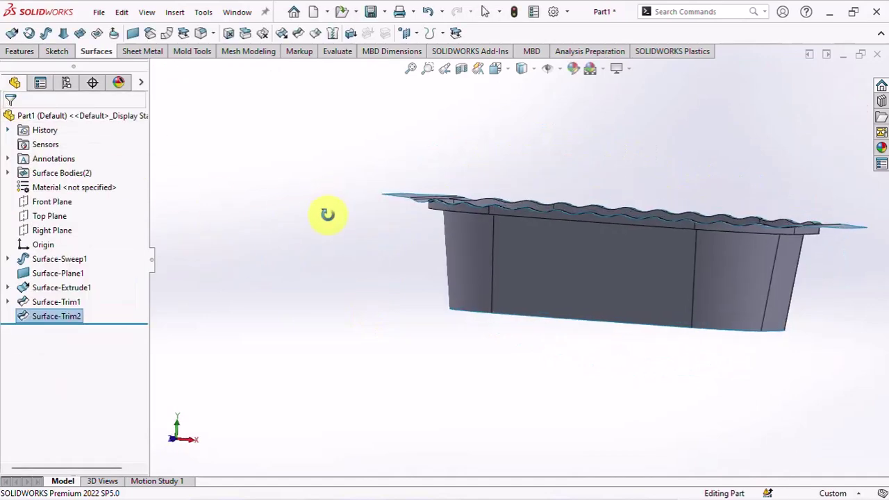
pyautogui.moveTo(327, 213); pyautogui.dragTo(319, 258, button='middle')
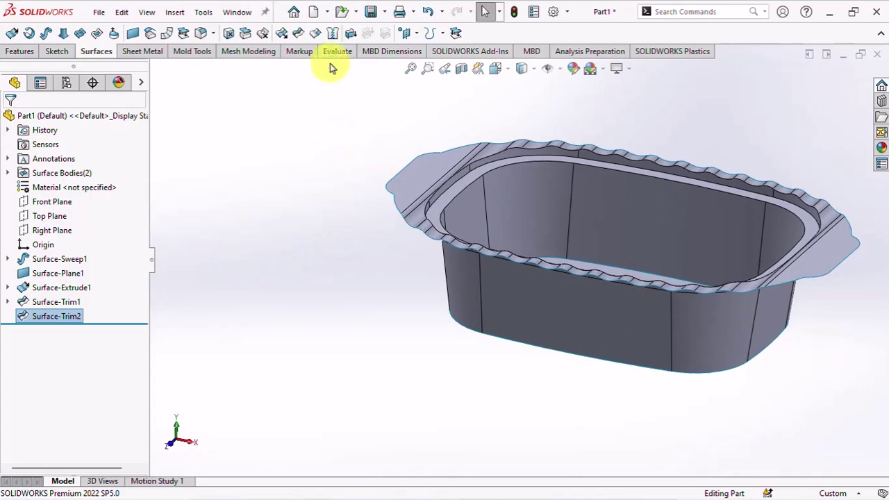
# - Knit the trimmed surface Surface-Trim2 with the bottom face Surface-Plane1 into Surface-Knit1
pyautogui.click(329, 33)
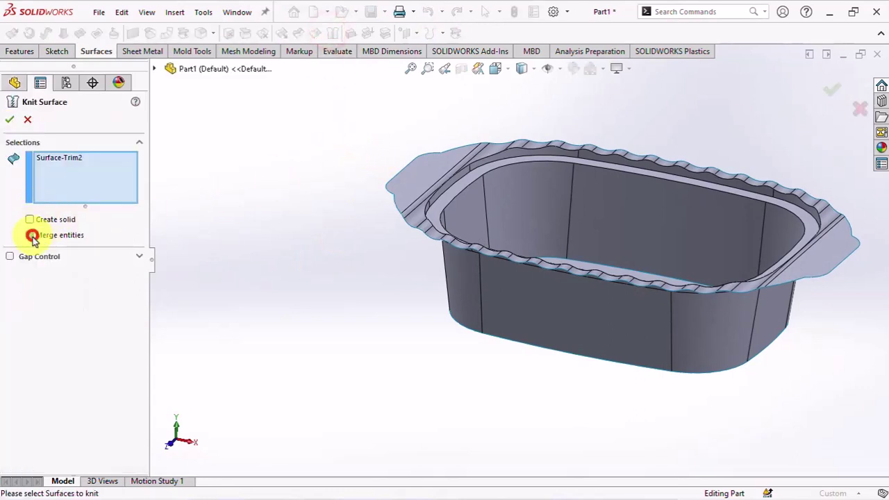
pyautogui.moveTo(369, 348); pyautogui.dragTo(480, 322, button='middle')
pyautogui.click(533, 308)
pyautogui.rightClick(362, 301)
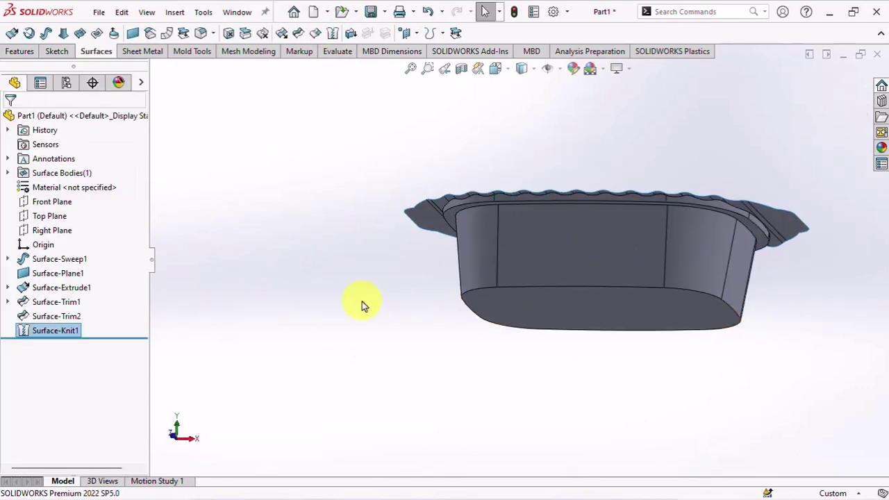
pyautogui.moveTo(341, 275)
pyautogui.mouseDown(button='middle')
pyautogui.moveTo(393, 254)
pyautogui.moveTo(373, 207)
pyautogui.moveTo(275, 113)
pyautogui.mouseUp(button='middle')
# - Add a 2.5mm constant-size fillet around the inner bottom face
pyautogui.click(17, 53)
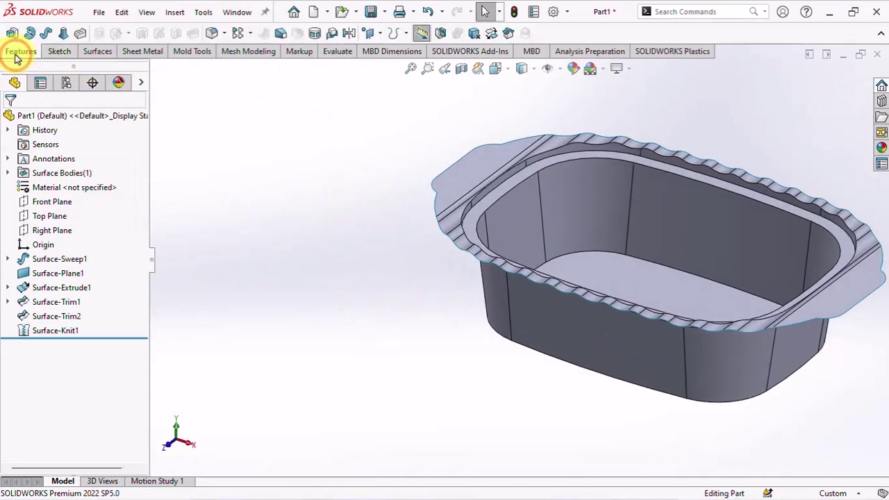
pyautogui.click(95, 52)
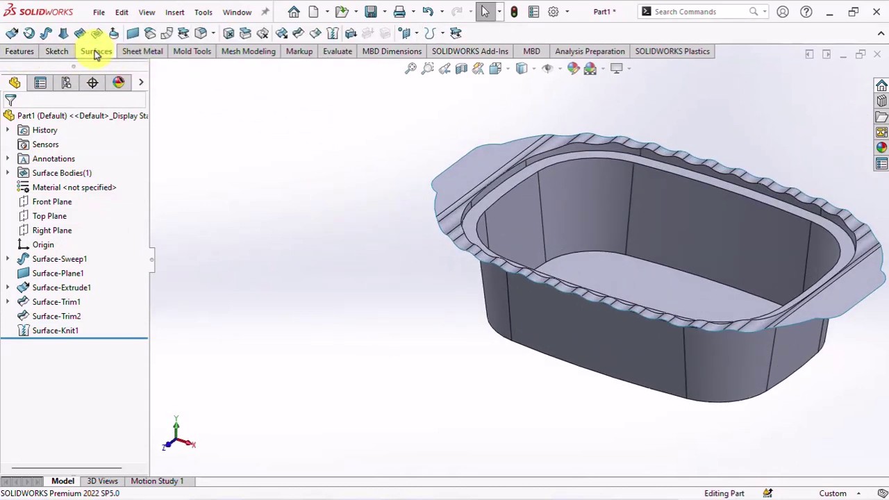
pyautogui.click(199, 35)
pyautogui.click(23, 182)
pyautogui.write('2.5')
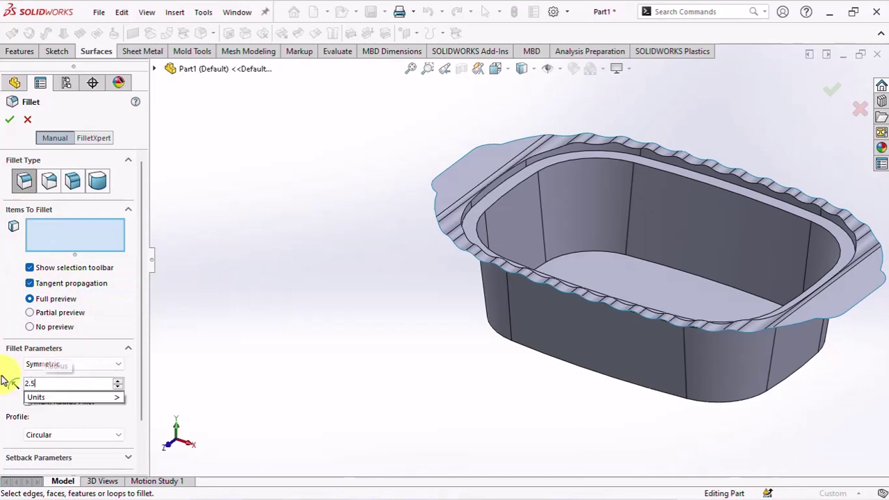
pyautogui.scroll(-3, 597, 289)
pyautogui.click(569, 246)
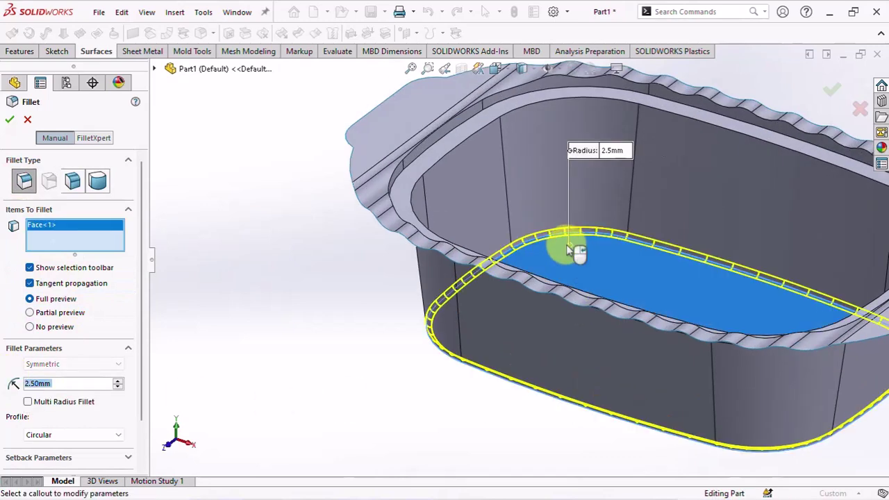
pyautogui.click(461, 146)
pyautogui.click(10, 119)
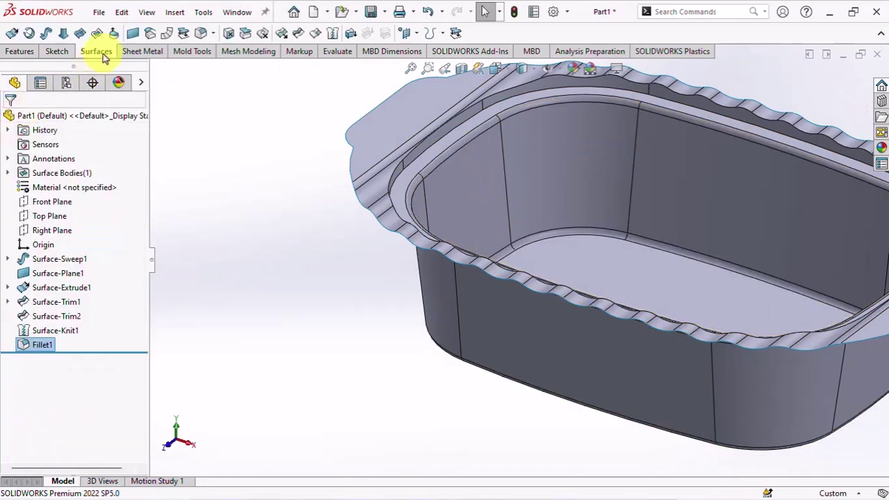
pyautogui.click(213, 87)
# - Fillet the rim edge loop with a 2mm radius
pyautogui.click(201, 32)
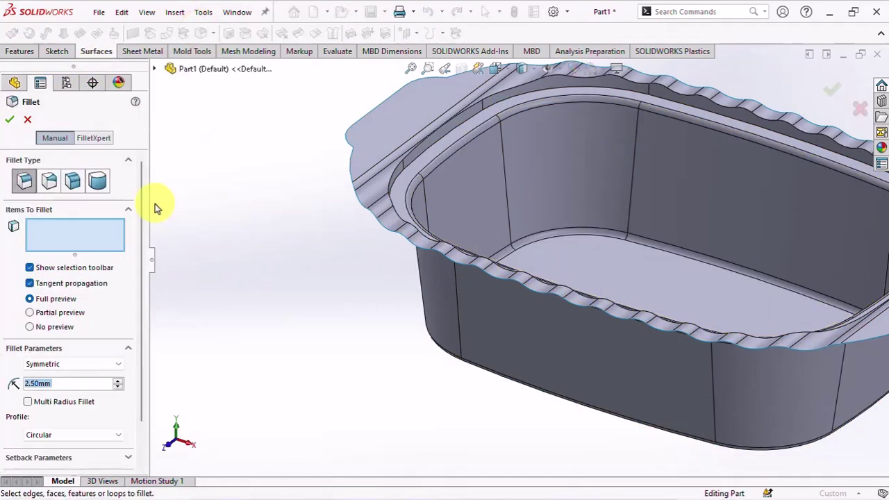
pyautogui.write('2')
pyautogui.press('Tab')
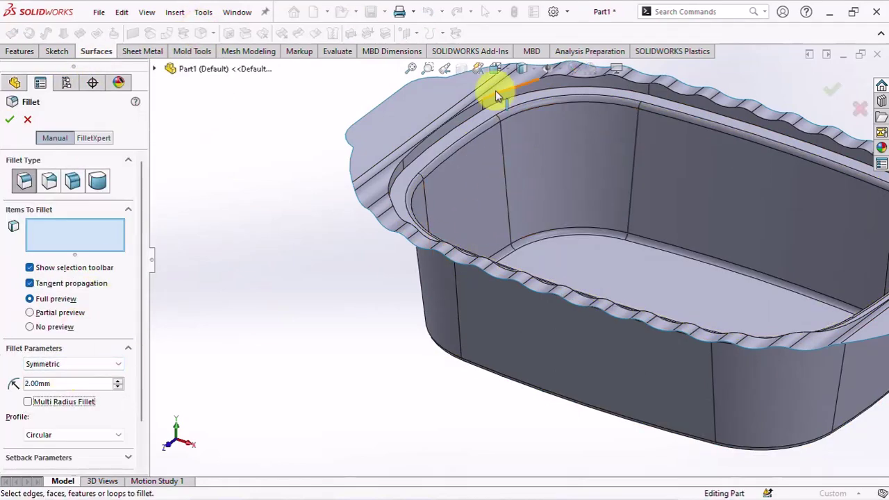
pyautogui.click(495, 91)
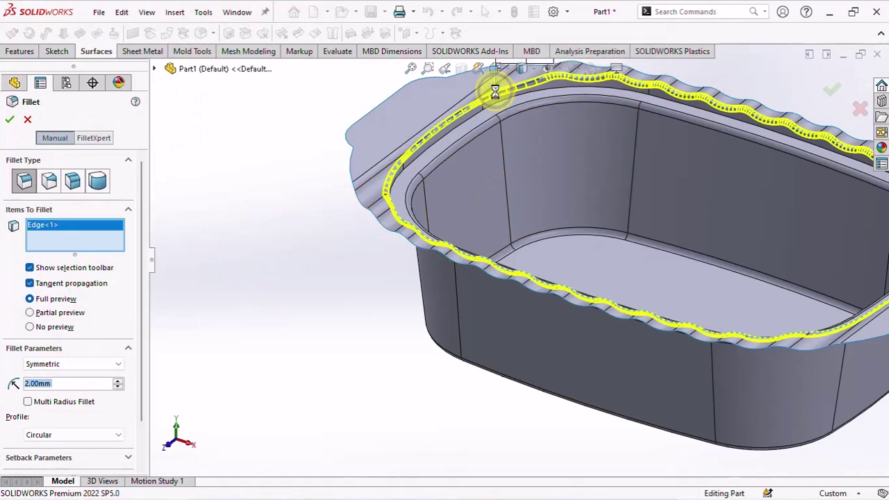
pyautogui.press('Return')
# - Fillet the top rim edge loop with a 1mm radius, as Fillet3
pyautogui.click(201, 32)
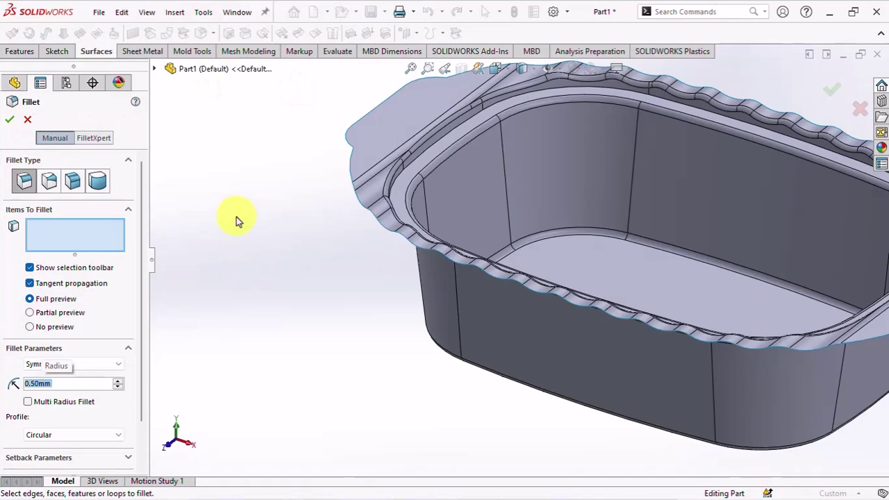
pyautogui.write('1')
pyautogui.press('Return')
pyautogui.click(448, 136)
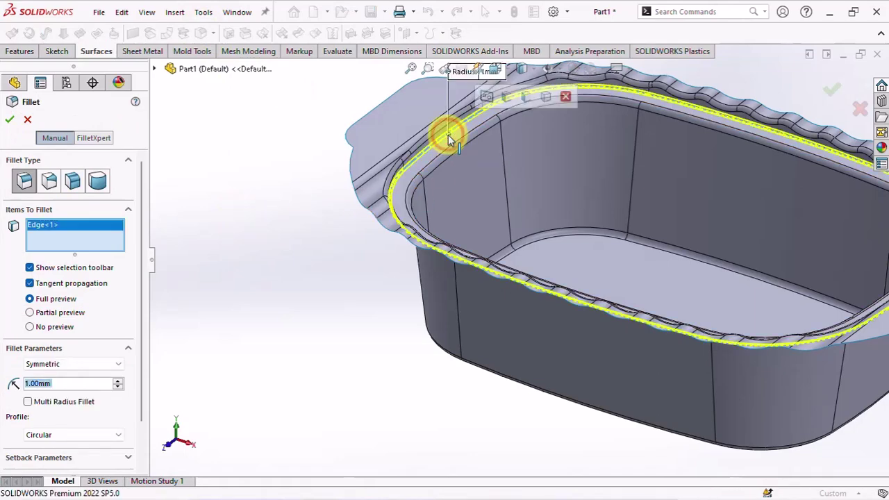
pyautogui.press('Return')
pyautogui.moveTo(429, 160); pyautogui.dragTo(330, 214, button='middle')
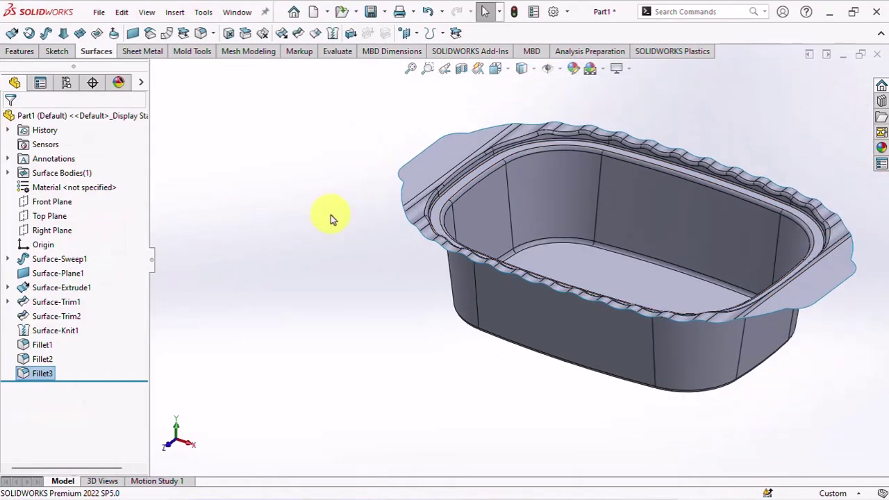
pyautogui.scroll(-2, 798, 161)
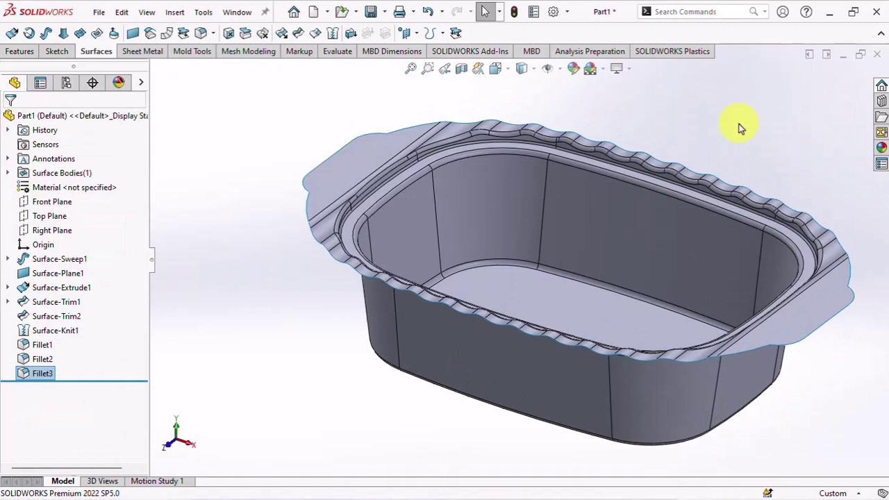
# - Thicken the filleted surface 1.30mm toward the opposite side, creating solid Thicken1
pyautogui.click(350, 36)
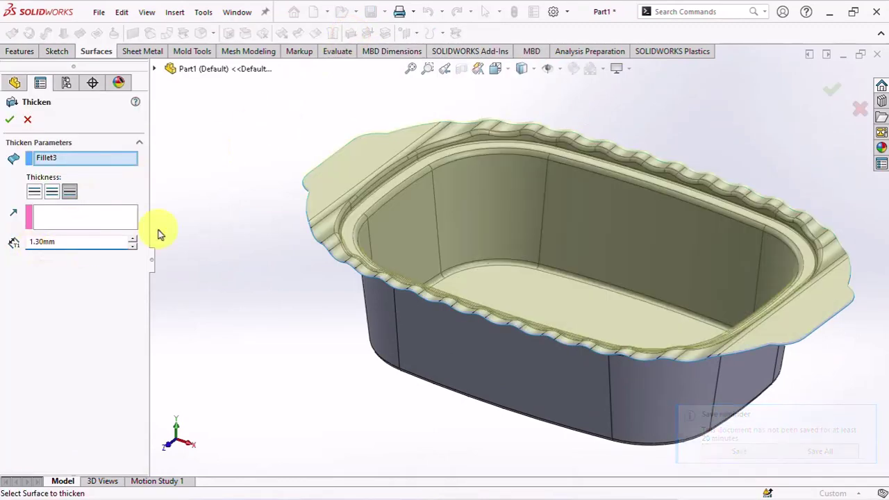
pyautogui.click(33, 193)
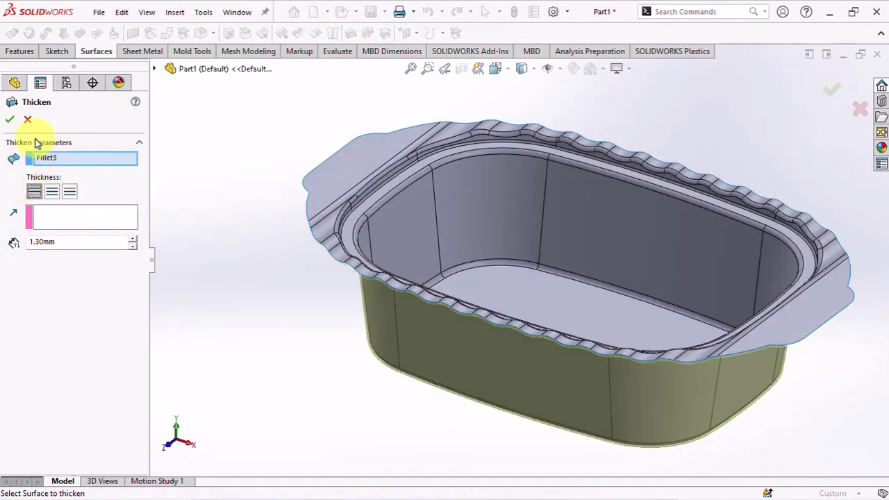
pyautogui.moveTo(201, 206); pyautogui.dragTo(242, 163, button='middle')
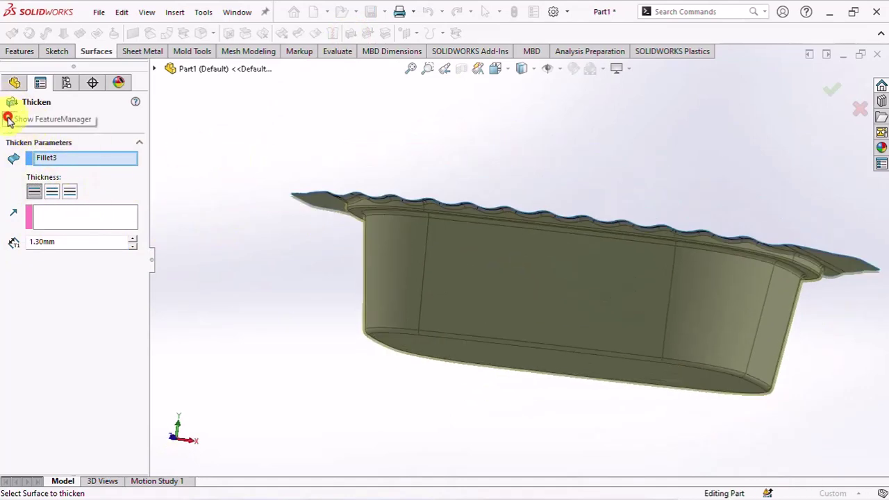
pyautogui.click(12, 120)
pyautogui.moveTo(279, 234)
pyautogui.mouseDown(button='middle')
pyautogui.moveTo(278, 317)
pyautogui.moveTo(299, 322)
pyautogui.mouseUp(button='middle')
pyautogui.click(322, 179)
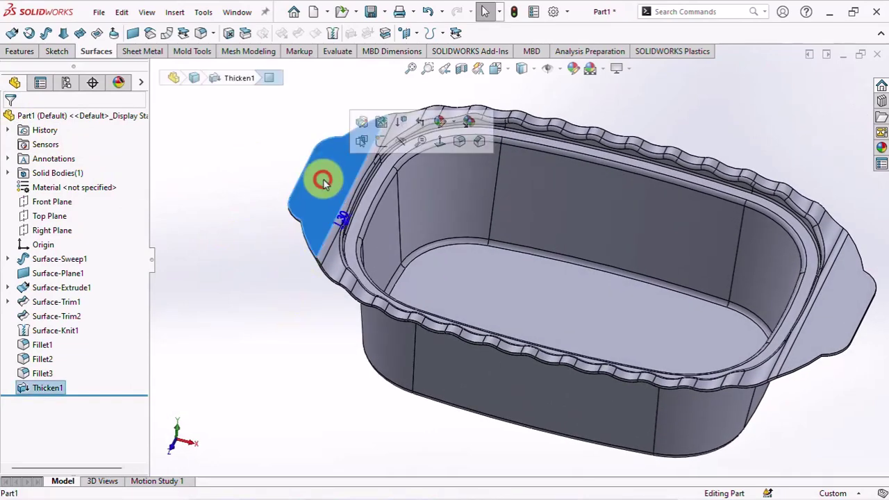
# - Start a sketch on the handle tab with a centreline from its outer edge to the rim
pyautogui.click(393, 146)
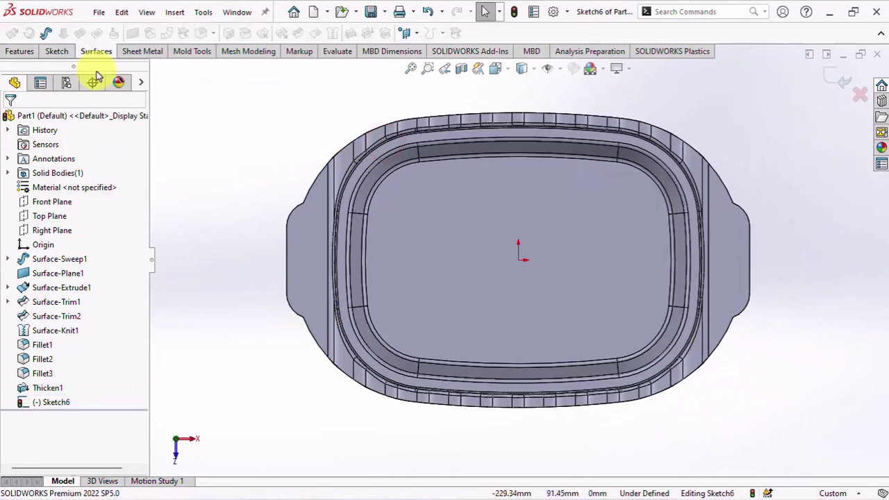
pyautogui.click(55, 52)
pyautogui.click(78, 33)
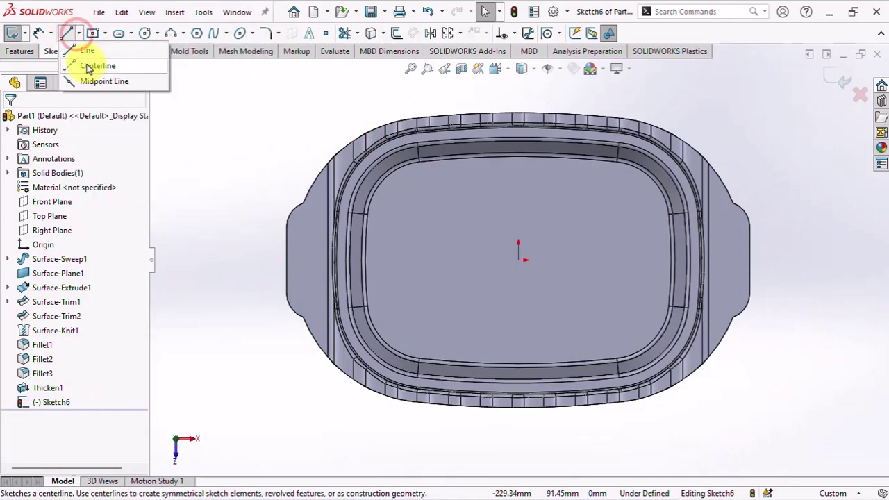
pyautogui.click(87, 65)
pyautogui.scroll(-2, 332, 254)
pyautogui.scroll(-2, 332, 254)
pyautogui.click(288, 286)
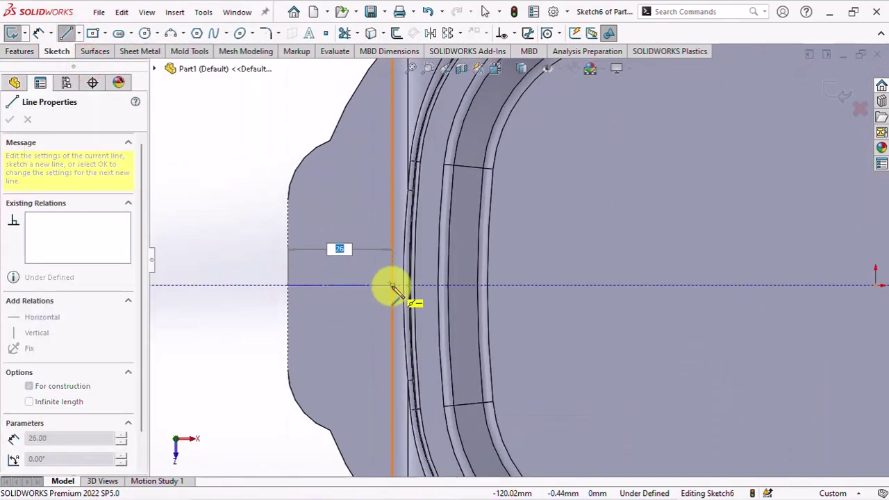
pyautogui.click(392, 285)
pyautogui.rightClick(392, 285)
pyautogui.click(421, 296)
# - Draw an ellipse centred on the centreline's midpoint, long axis along the centreline
pyautogui.click(240, 33)
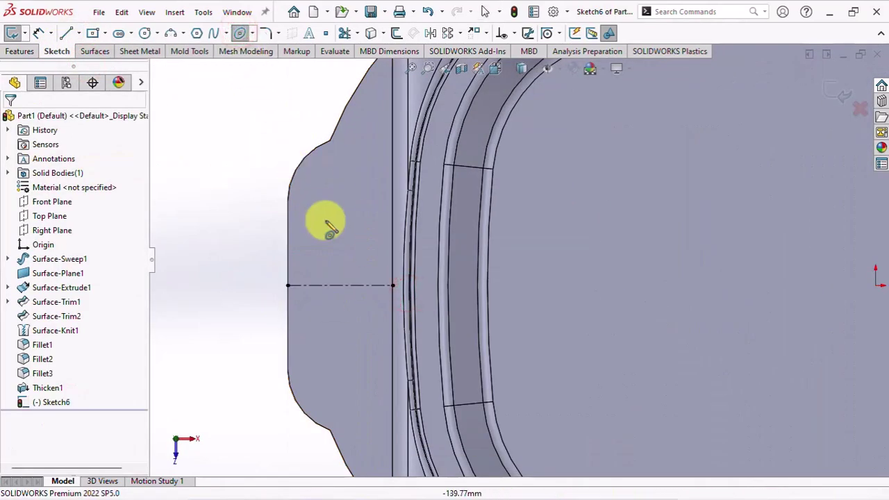
pyautogui.click(340, 285)
pyautogui.click(299, 286)
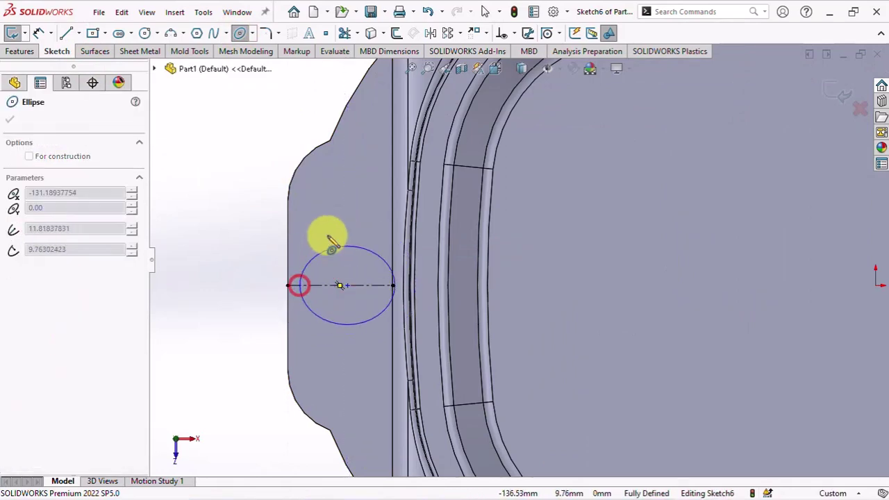
pyautogui.click(341, 207)
pyautogui.rightClick(335, 204)
pyautogui.click(358, 214)
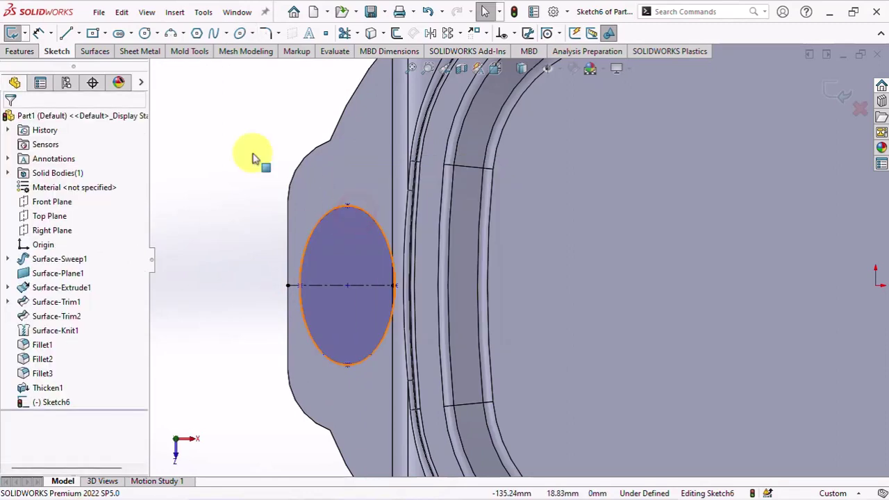
# - Dimension the ellipse 38 tall and 15 wide
pyautogui.click(38, 33)
pyautogui.click(348, 206)
pyautogui.click(347, 365)
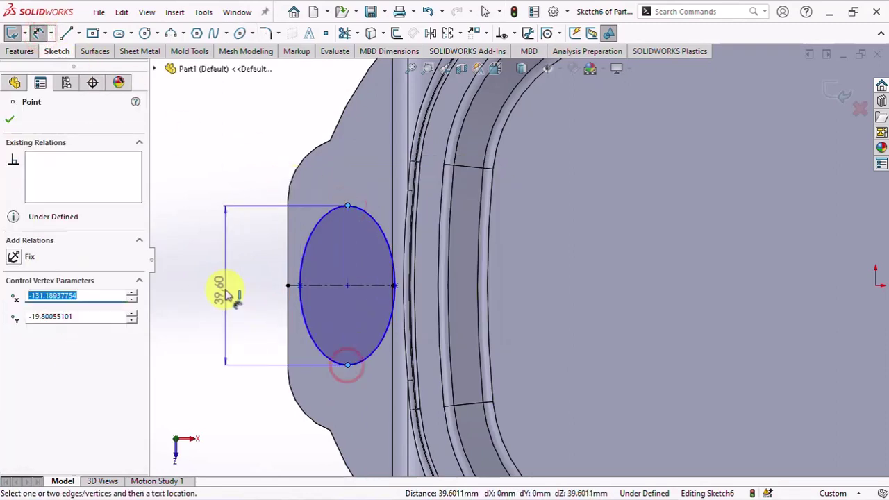
pyautogui.click(226, 295)
pyautogui.write('38')
pyautogui.click(168, 274)
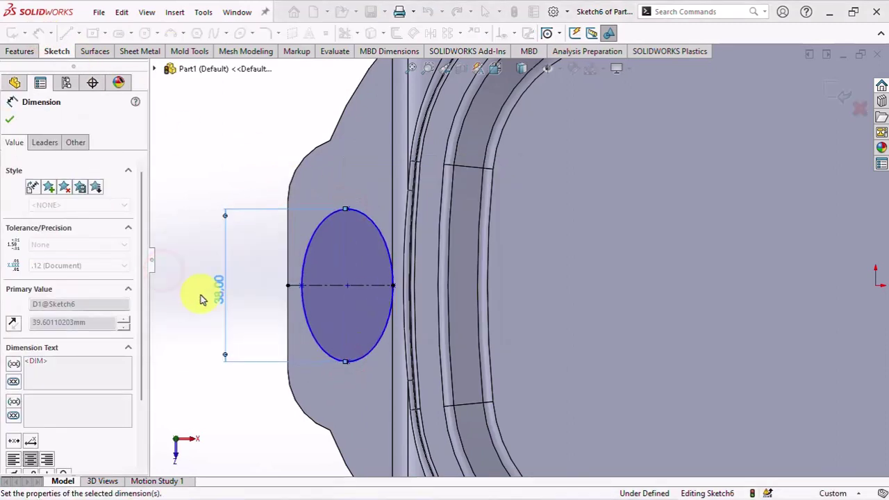
pyautogui.click(300, 285)
pyautogui.scroll(-2, 396, 297)
pyautogui.scroll(-2, 396, 297)
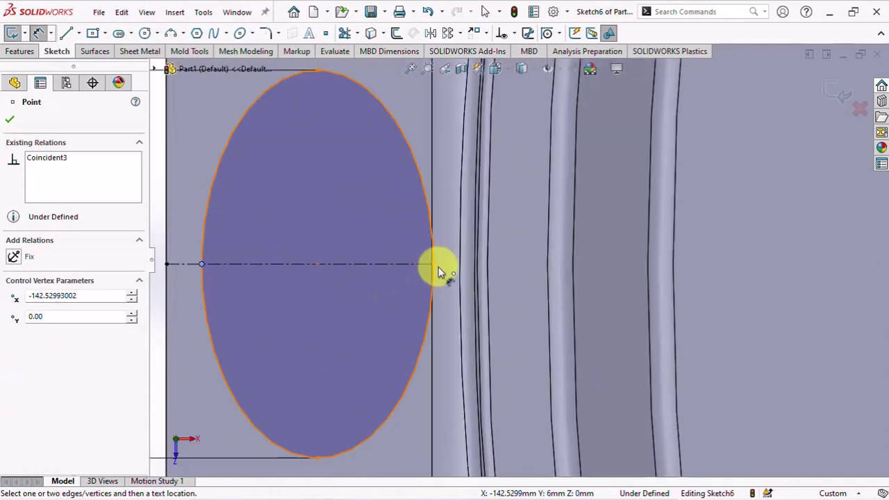
pyautogui.click(433, 262)
pyautogui.scroll(2, 402, 250)
pyautogui.click(397, 120)
pyautogui.click(397, 120)
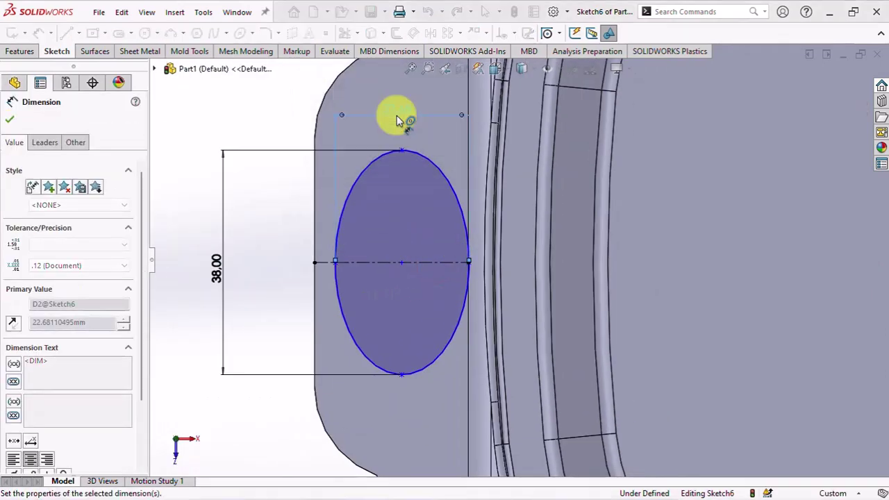
pyautogui.write('15')
pyautogui.press('Return')
# - Place the ellipse 9 from the handle's outer edge
pyautogui.click(356, 263)
pyautogui.click(315, 263)
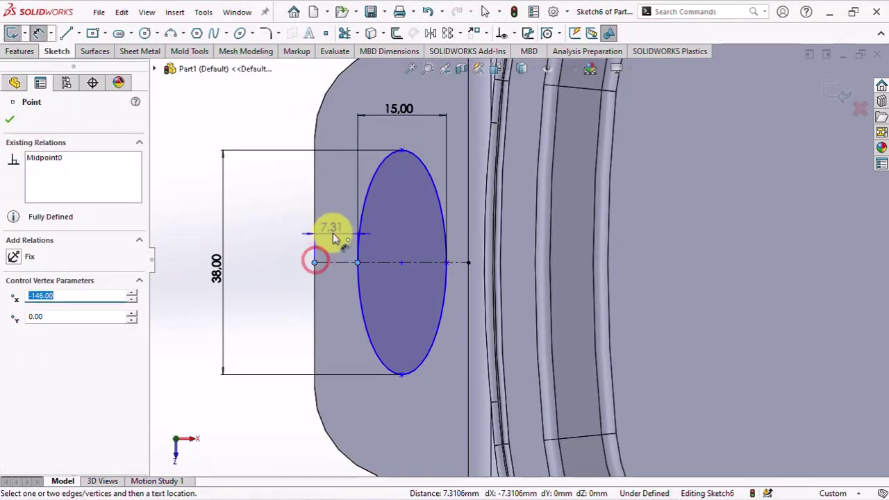
pyautogui.click(331, 234)
pyautogui.write('9')
pyautogui.click(278, 215)
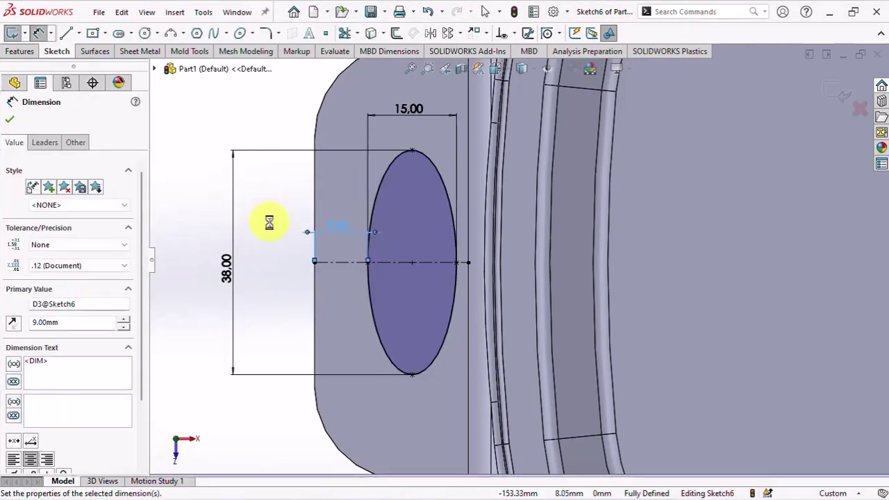
# - Draw a vertical centreline through the origin, symmetric about its midpoint
pyautogui.press('z')
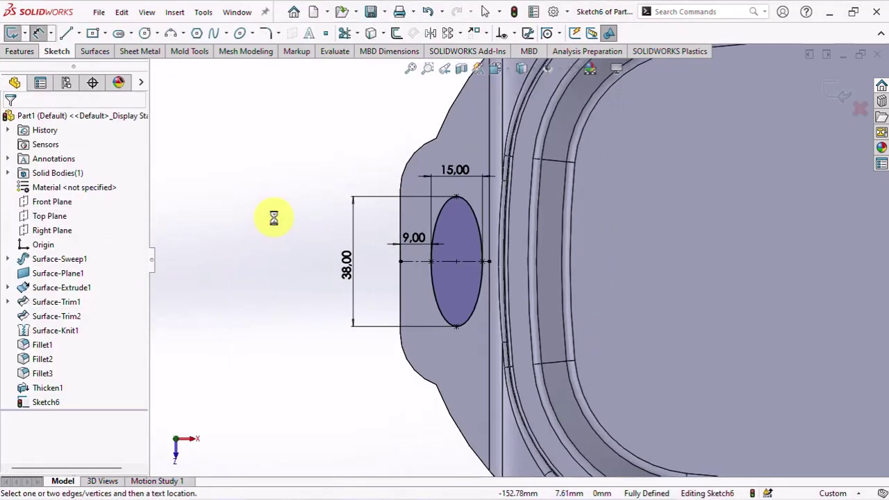
pyautogui.scroll(-3, 744, 268)
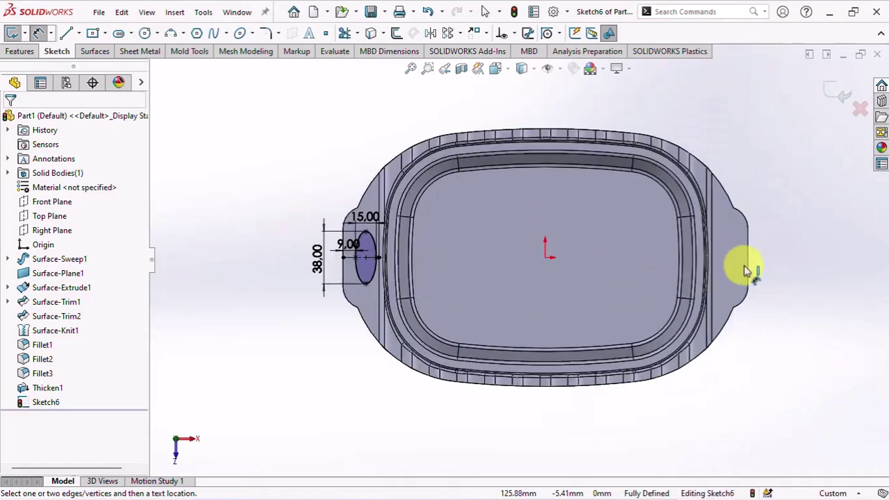
pyautogui.click(79, 33)
pyautogui.click(87, 61)
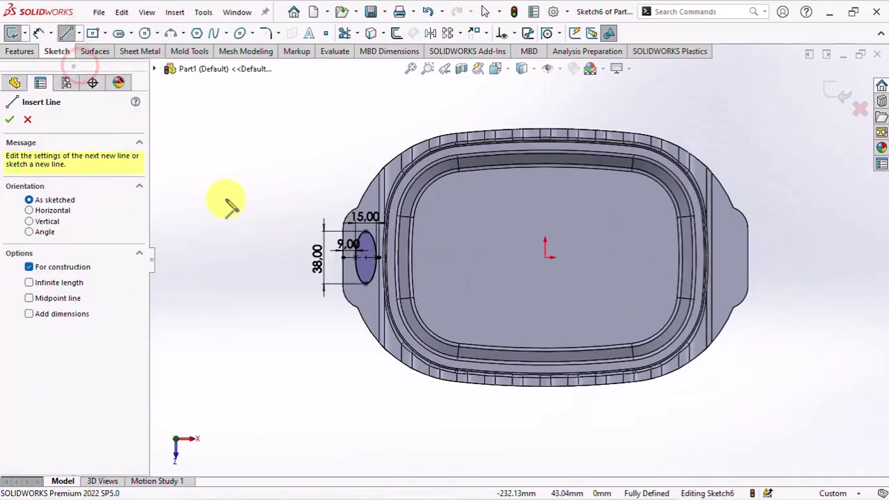
pyautogui.click(50, 300)
pyautogui.click(545, 256)
pyautogui.click(546, 209)
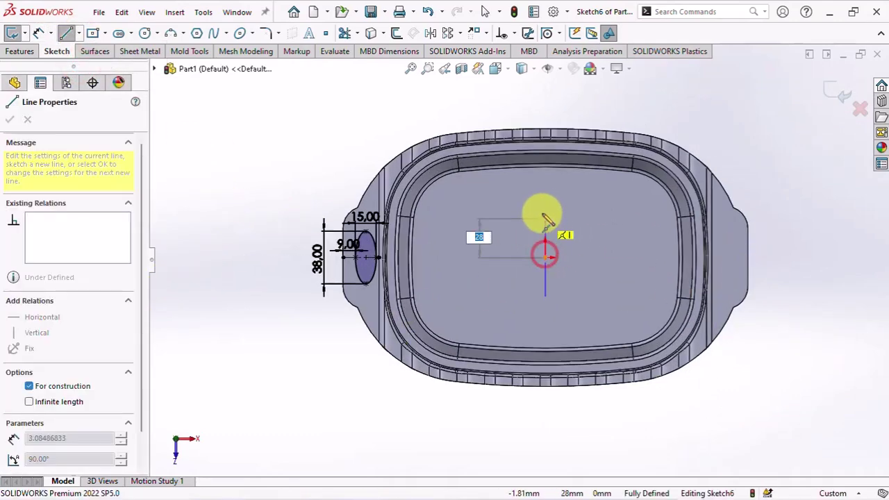
pyautogui.press('Escape')
# - Mirror the left ellipse across the vertical centreline onto the right handle
pyautogui.click(430, 33)
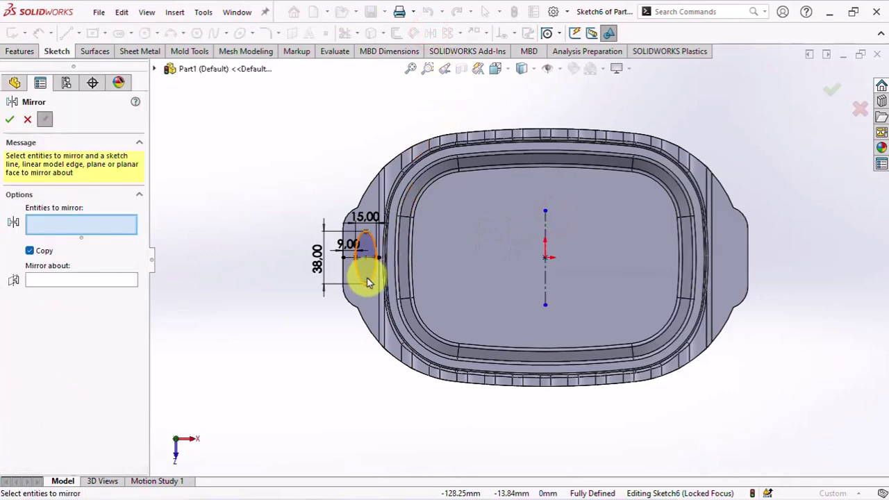
pyautogui.click(366, 274)
pyautogui.click(555, 273)
pyautogui.click(124, 216)
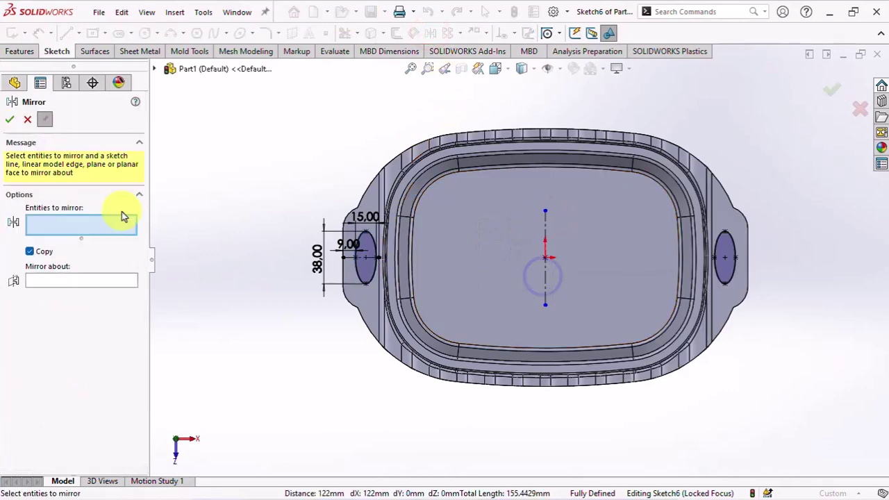
pyautogui.click(10, 120)
# - Cut both ellipses Through All as Cut-Extrude1
pyautogui.click(21, 52)
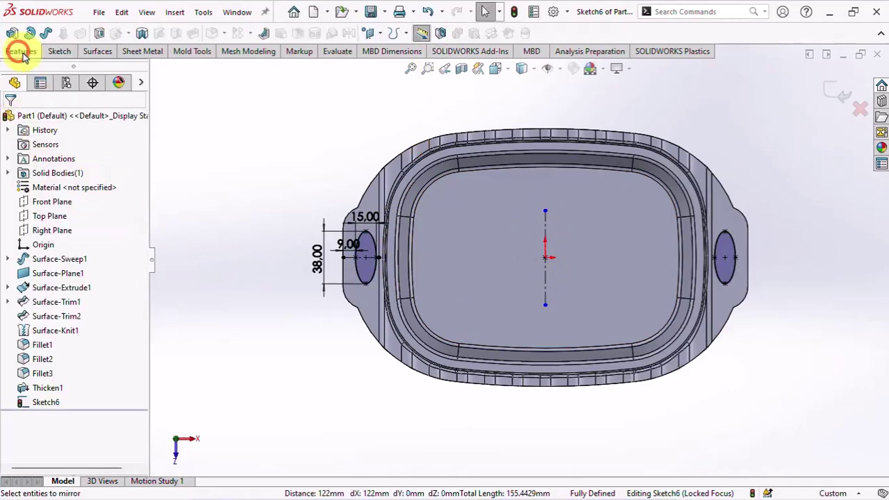
pyautogui.click(100, 33)
pyautogui.click(69, 196)
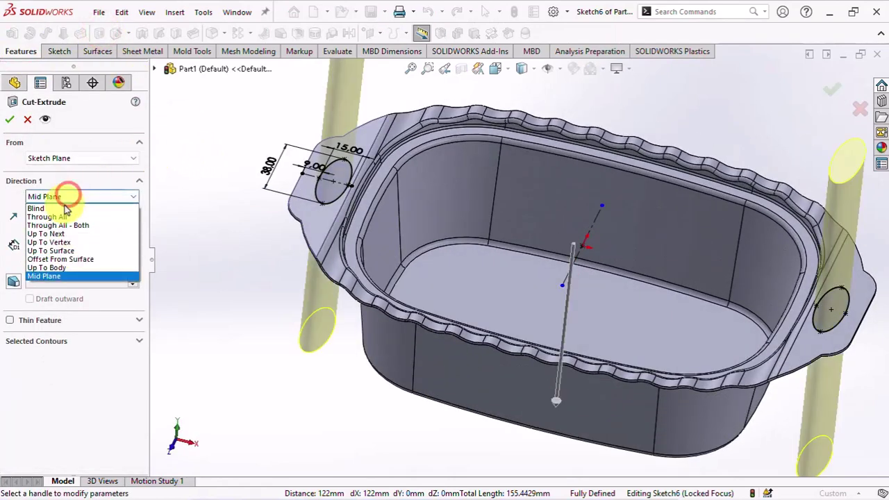
pyautogui.click(60, 216)
pyautogui.click(10, 119)
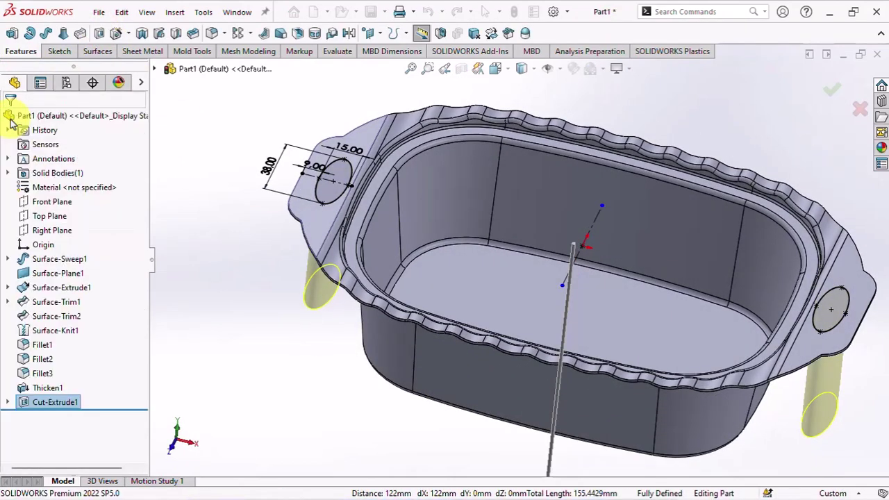
# - Sketch a 1mm offset ring around the left handle's elliptical hole
pyautogui.scroll(-3, 377, 175)
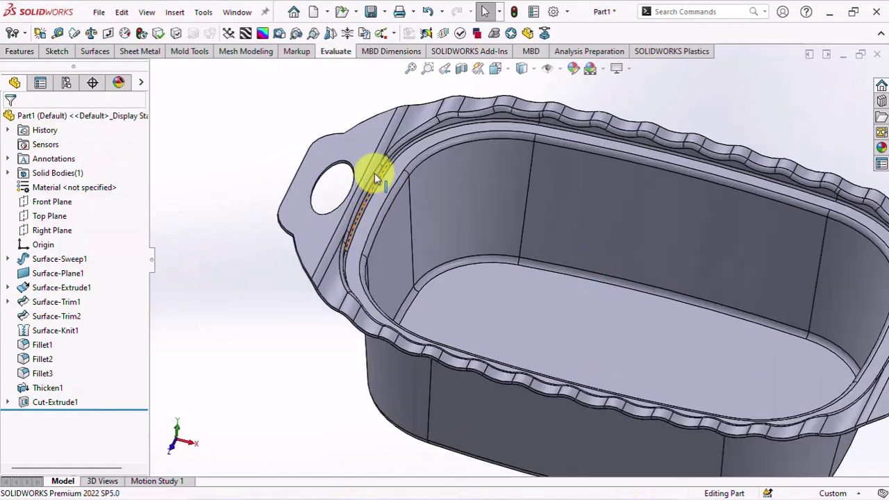
pyautogui.scroll(-3, 318, 155)
pyautogui.click(318, 155)
pyautogui.click(371, 113)
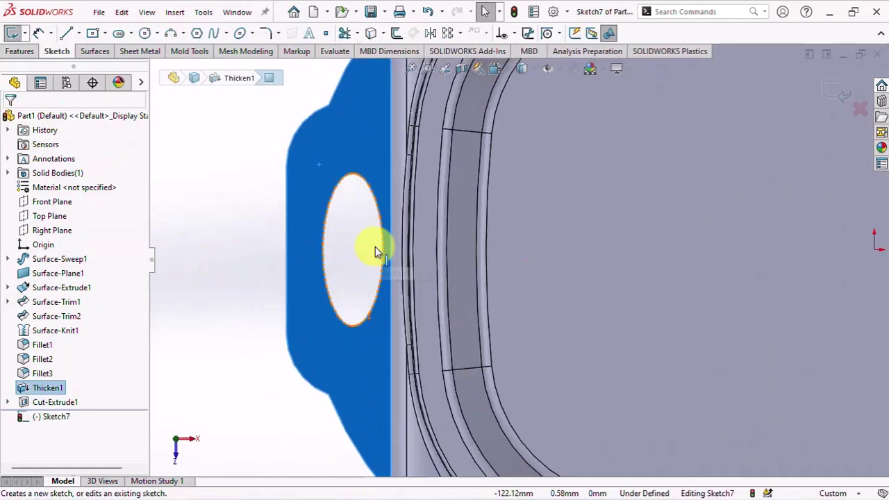
pyautogui.click(232, 213)
pyautogui.click(397, 32)
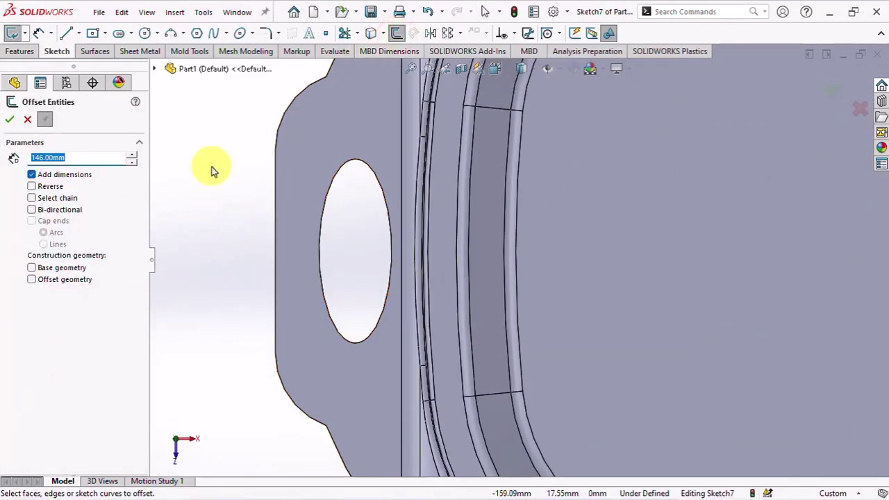
pyautogui.click(326, 196)
pyautogui.click(324, 195)
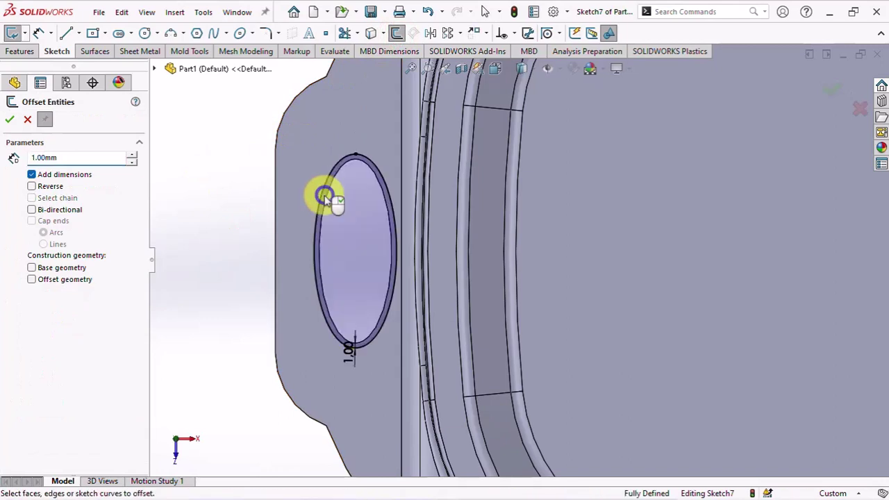
pyautogui.click(9, 123)
# - Sweep a 2.70mm circular profile along the offset ring as Sweep1
pyautogui.click(18, 52)
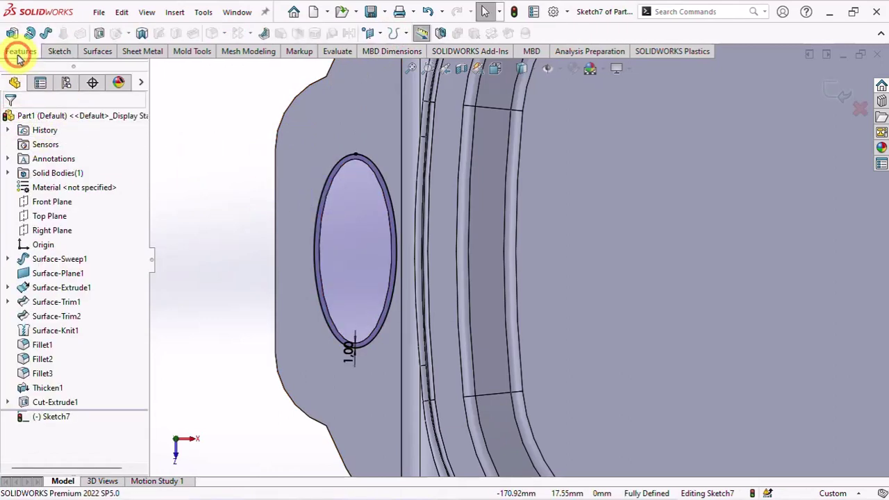
pyautogui.click(47, 36)
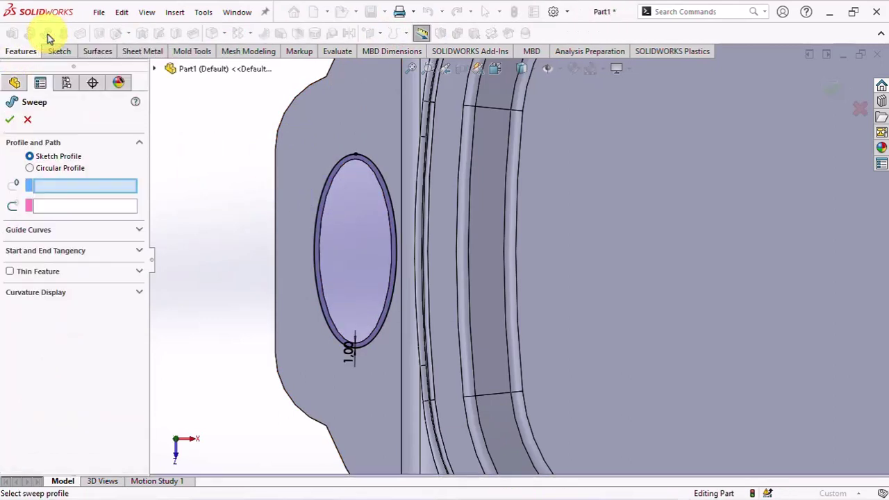
pyautogui.click(42, 170)
pyautogui.write('2.')
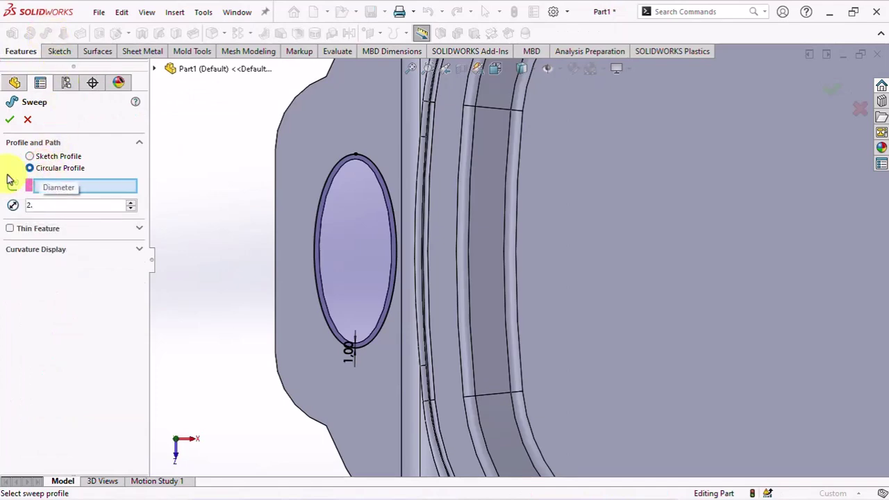
pyautogui.write('7')
pyautogui.press('Return')
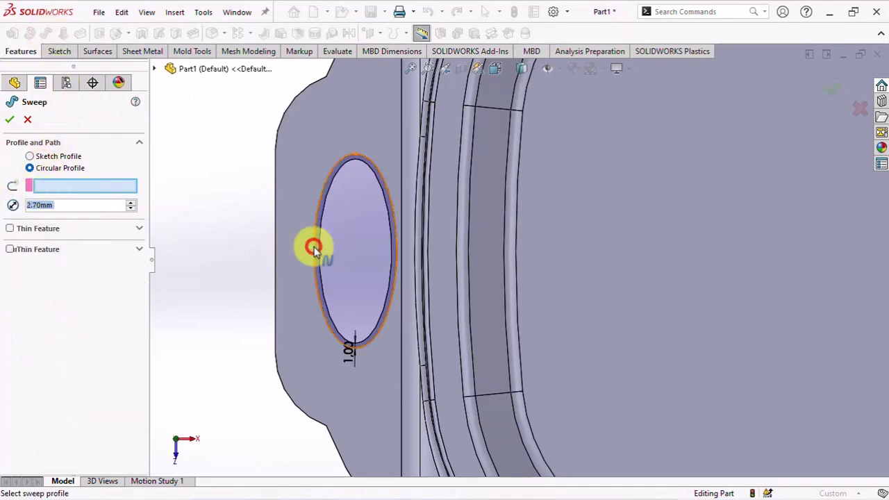
pyautogui.click(314, 249)
pyautogui.moveTo(321, 254)
pyautogui.mouseDown(button='middle')
pyautogui.moveTo(306, 149)
pyautogui.moveTo(315, 205)
pyautogui.mouseUp(button='middle')
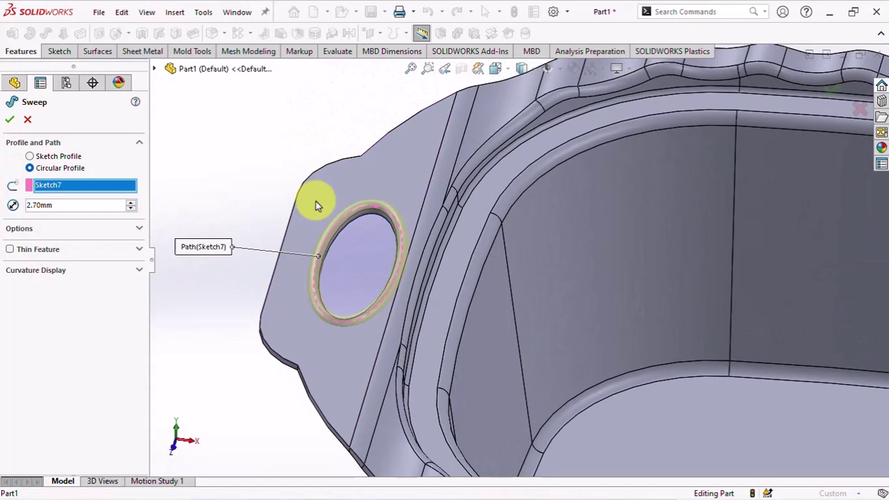
pyautogui.click(81, 229)
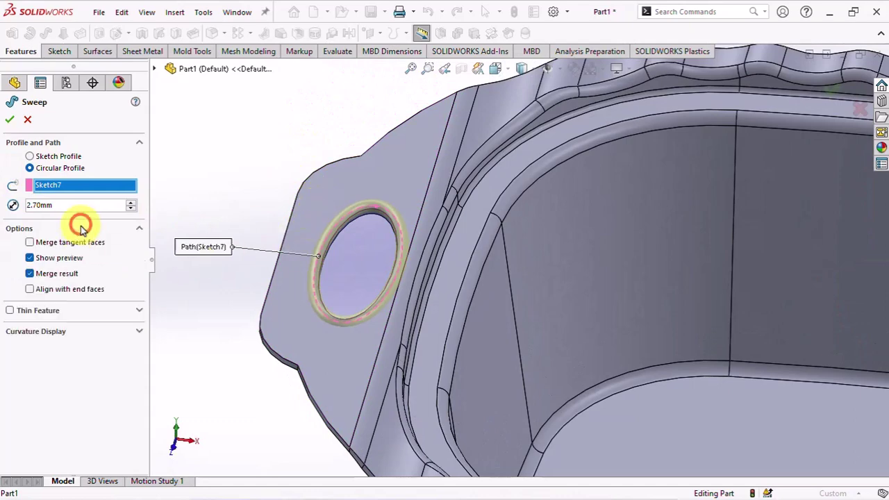
pyautogui.click(8, 123)
pyautogui.moveTo(234, 183); pyautogui.dragTo(254, 189, button='middle')
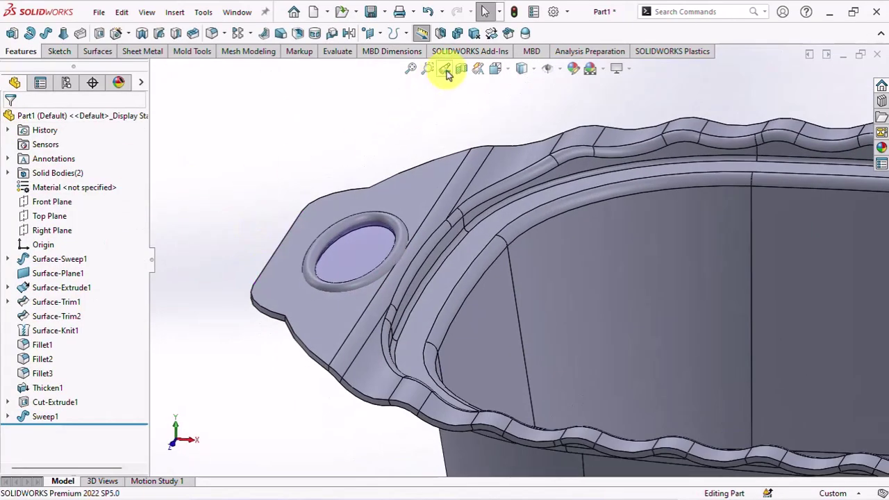
# - Move the Sweep1 bead body down 0.65mm (ΔY = -1.3/2)
pyautogui.click(492, 33)
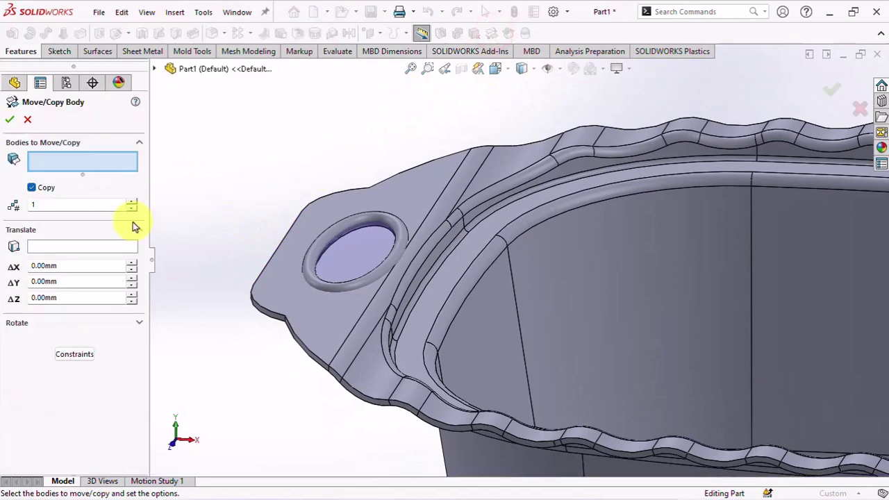
pyautogui.click(308, 254)
pyautogui.click(31, 188)
pyautogui.write('-1.3')
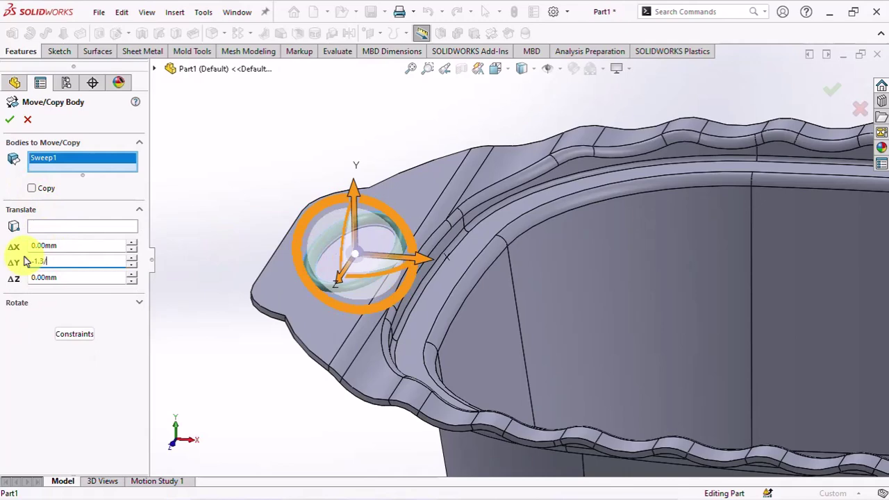
pyautogui.write('2')
pyautogui.press('Return')
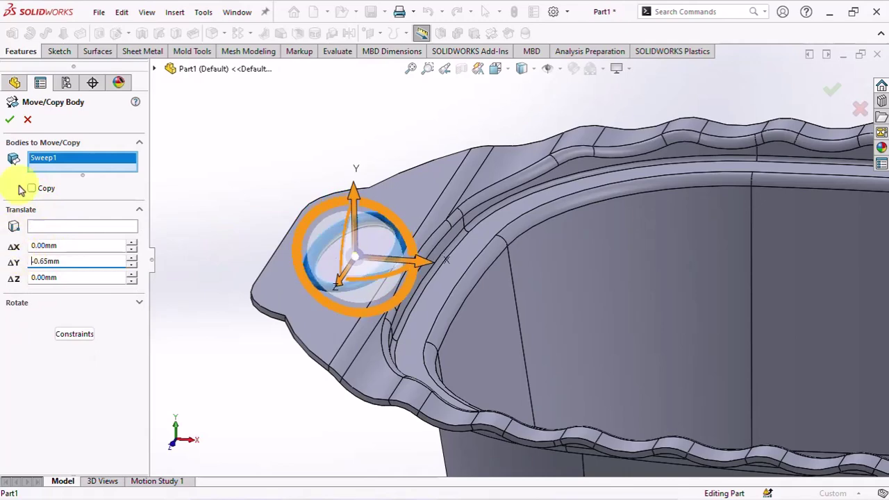
pyautogui.click(11, 122)
# - Mirror the moved bead body about the Right Plane onto the right handle
pyautogui.scroll(3, 225, 232)
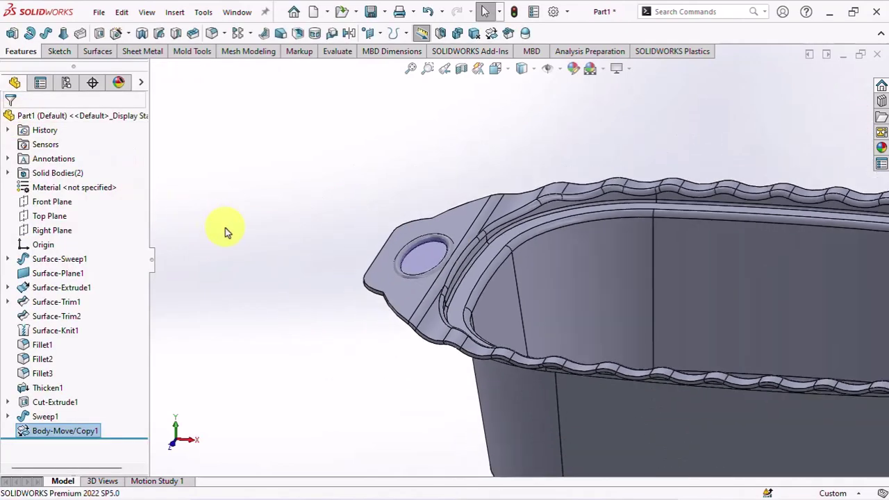
pyautogui.click(52, 230)
pyautogui.click(422, 33)
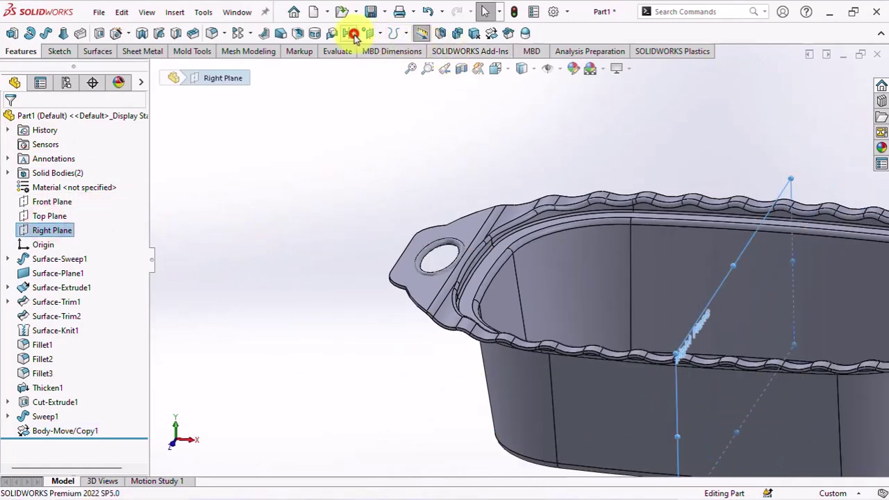
pyautogui.click(83, 310)
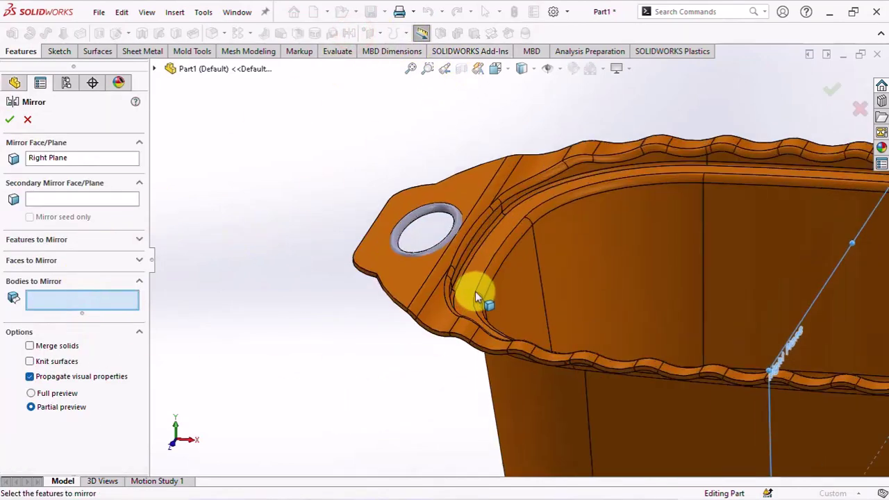
pyautogui.click(423, 248)
pyautogui.scroll(2, 423, 248)
pyautogui.scroll(2, 621, 292)
pyautogui.scroll(-2, 804, 313)
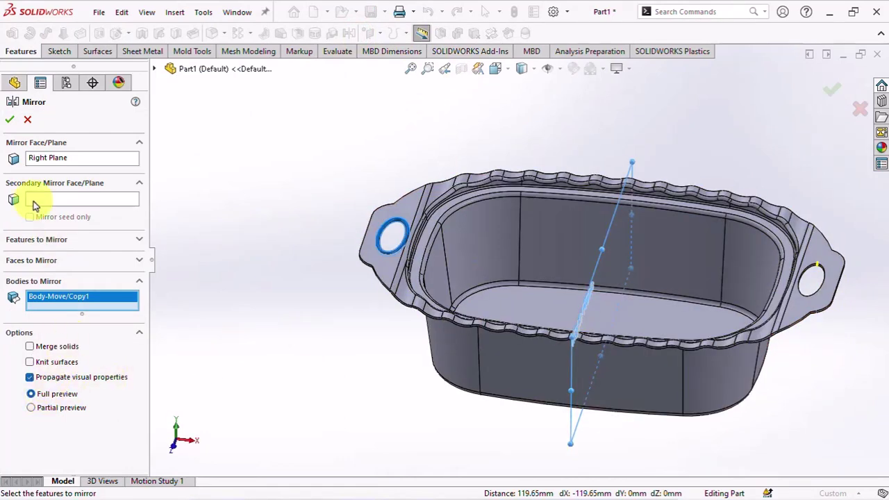
pyautogui.click(11, 123)
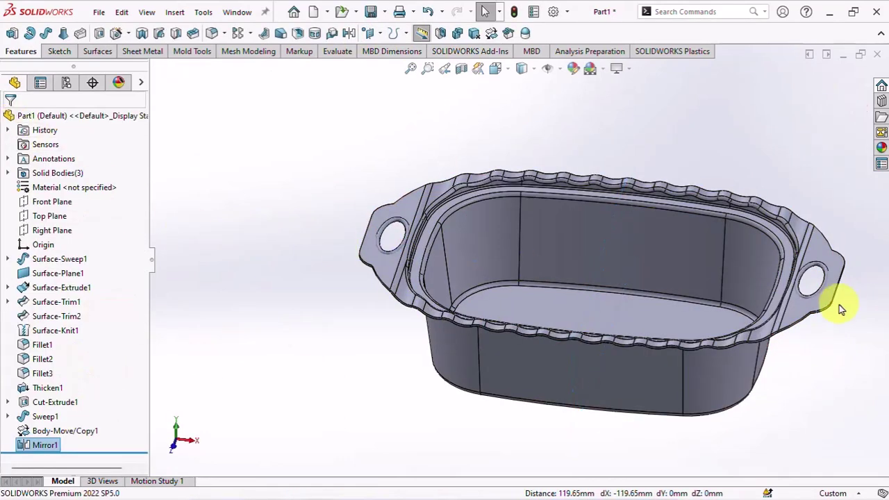
pyautogui.scroll(-3, 837, 306)
pyautogui.scroll(1, 806, 296)
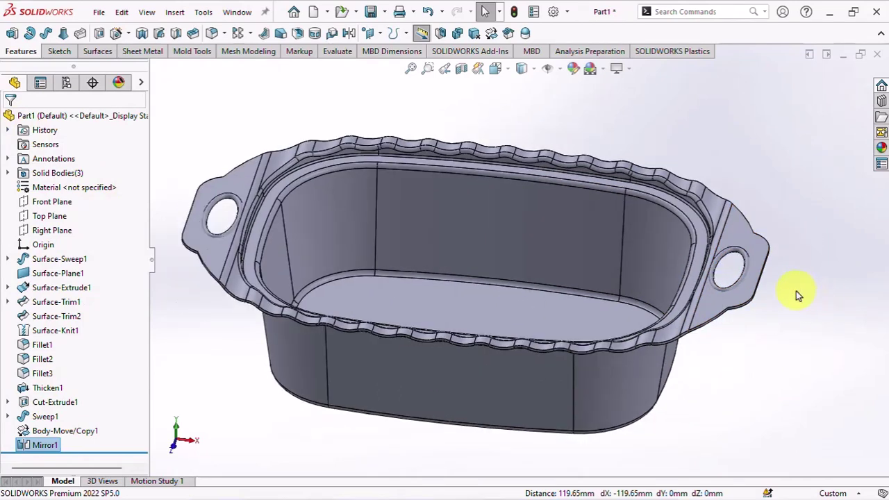
# - Combine the tray, Body-Move/Copy1 and Mirror1 bead bodies with Add into Combine1
pyautogui.click(456, 33)
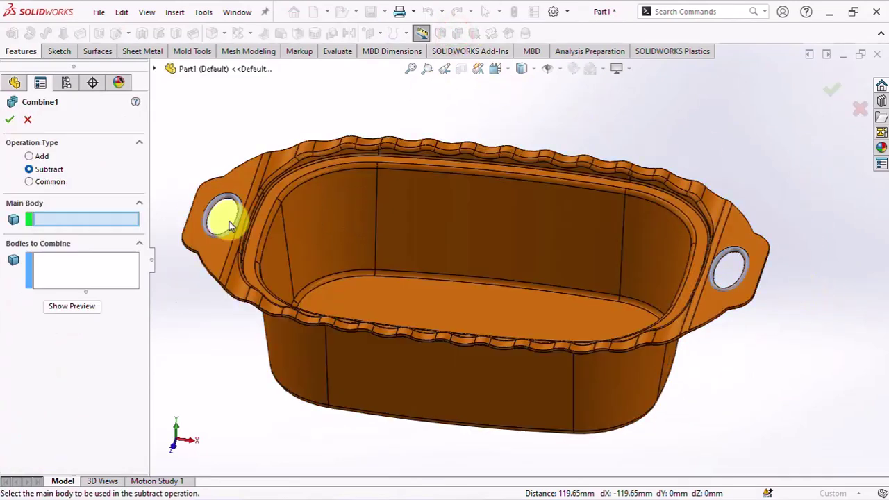
pyautogui.click(38, 158)
pyautogui.click(215, 235)
pyautogui.click(711, 287)
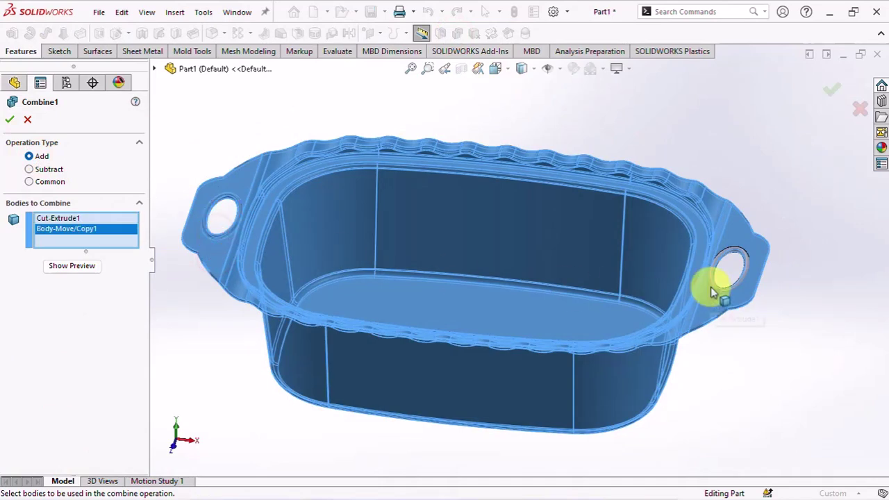
pyautogui.click(719, 291)
pyautogui.click(827, 95)
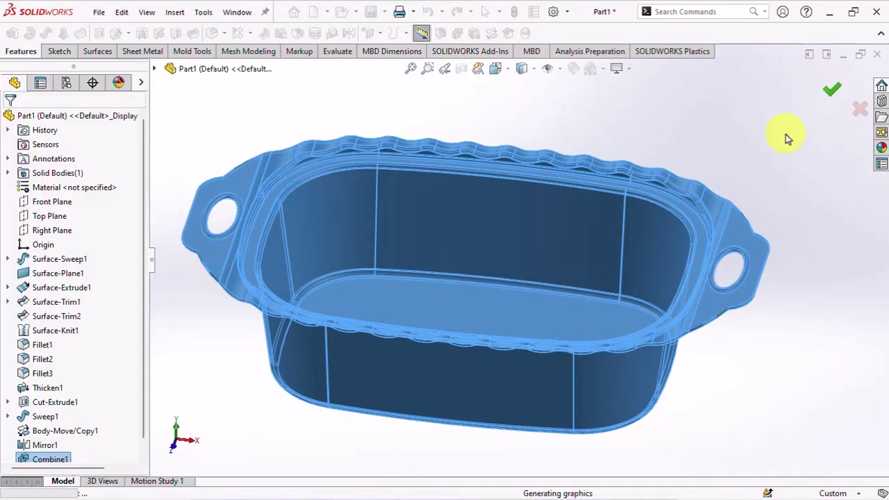
# - Check the merged body with a section view, then turn it off and orbit to the top
pyautogui.click(461, 68)
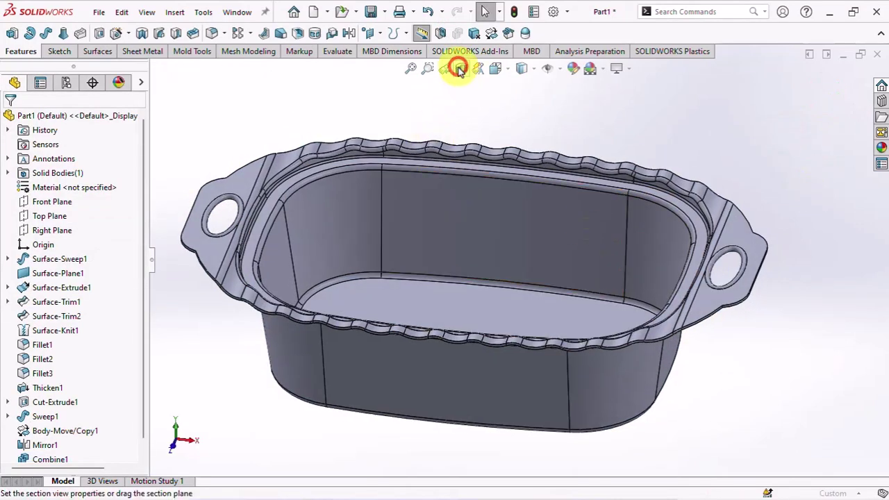
pyautogui.click(14, 119)
pyautogui.scroll(-5, 239, 246)
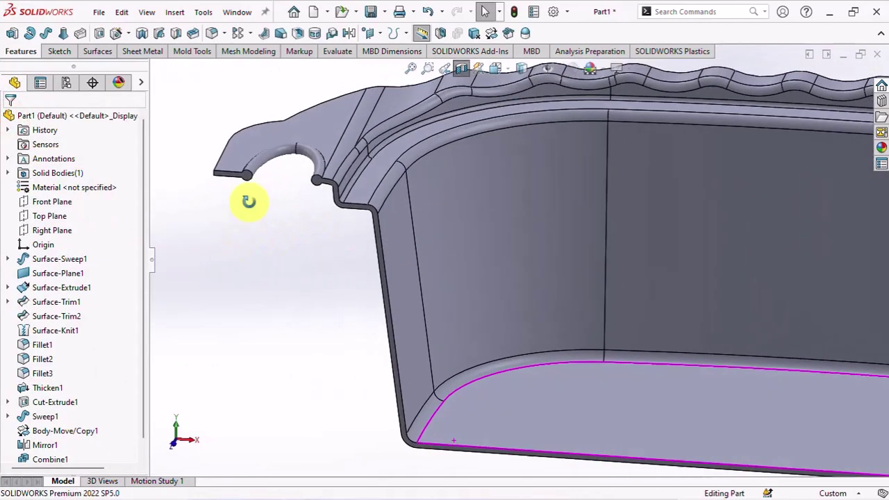
pyautogui.scroll(4, 246, 208)
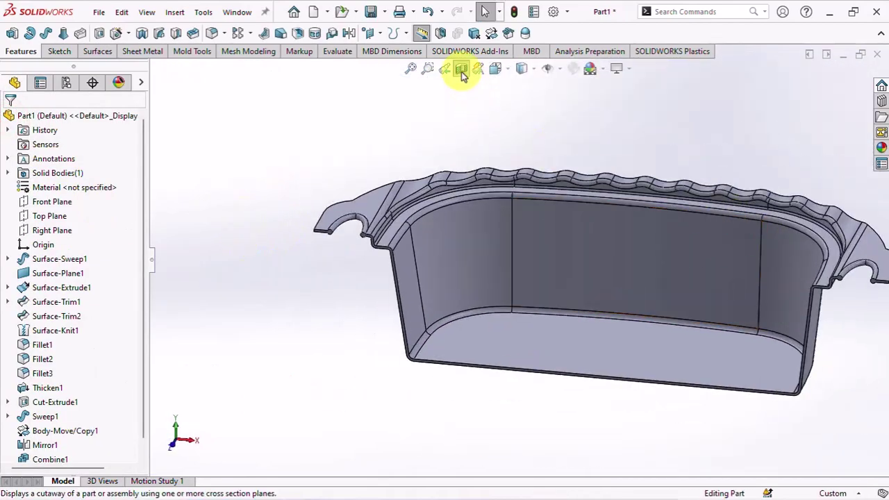
pyautogui.click(462, 73)
pyautogui.moveTo(463, 148)
pyautogui.mouseDown(button='middle')
pyautogui.moveTo(463, 173)
pyautogui.moveTo(383, 191)
pyautogui.mouseUp(button='middle')
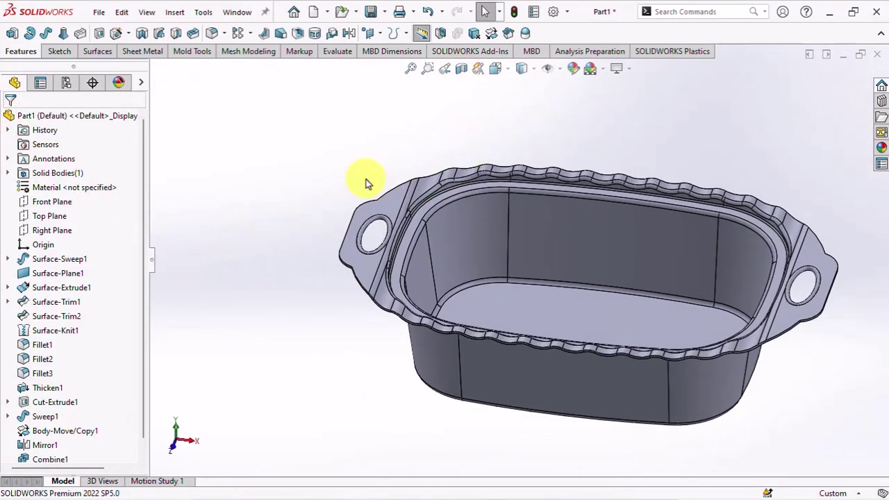
pyautogui.hotkey('ctrl', 'z')
# - Fillet the 63-edge outer rim and handle loop at 1 mm, then view the tray from above
pyautogui.click(212, 34)
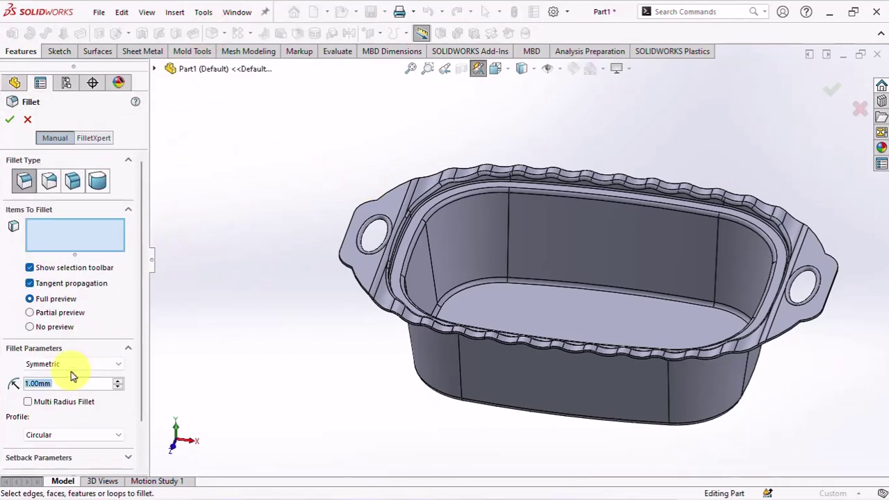
pyautogui.scroll(-5, 774, 299)
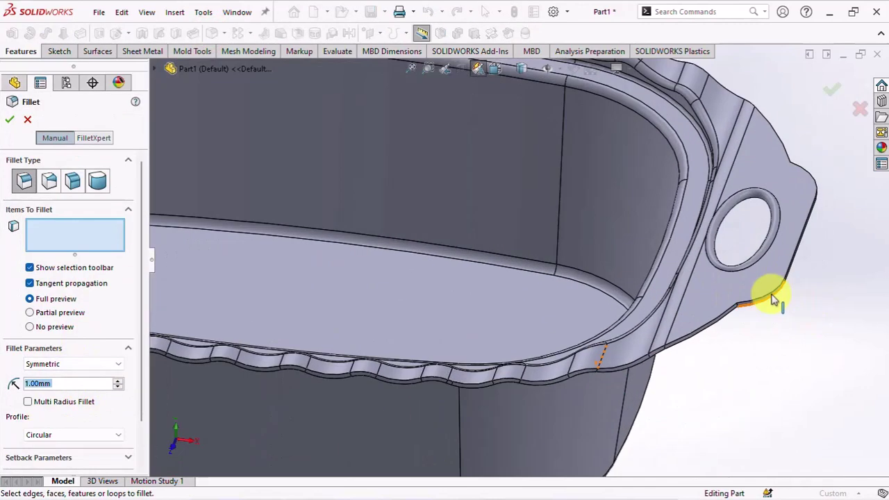
pyautogui.click(771, 295)
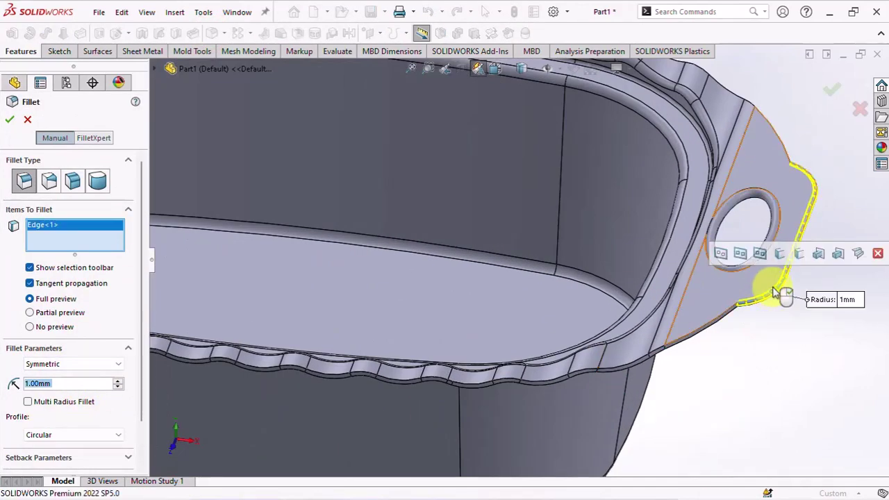
pyautogui.click(720, 254)
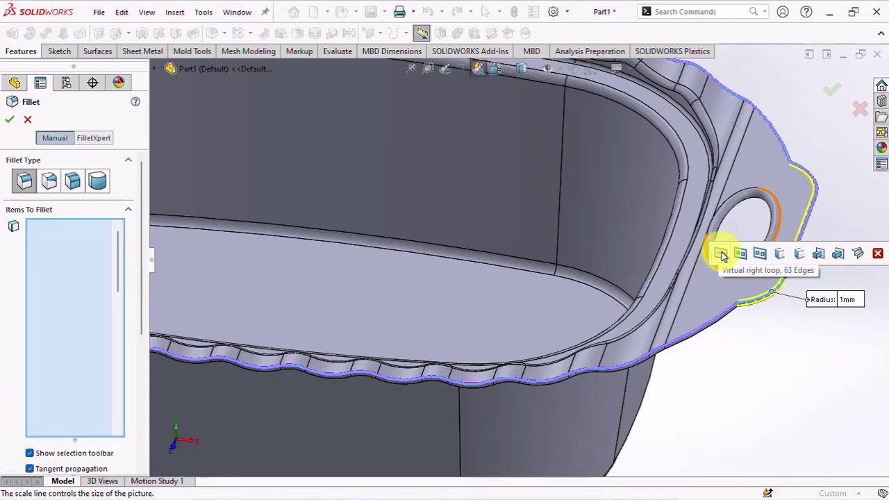
pyautogui.press('f')
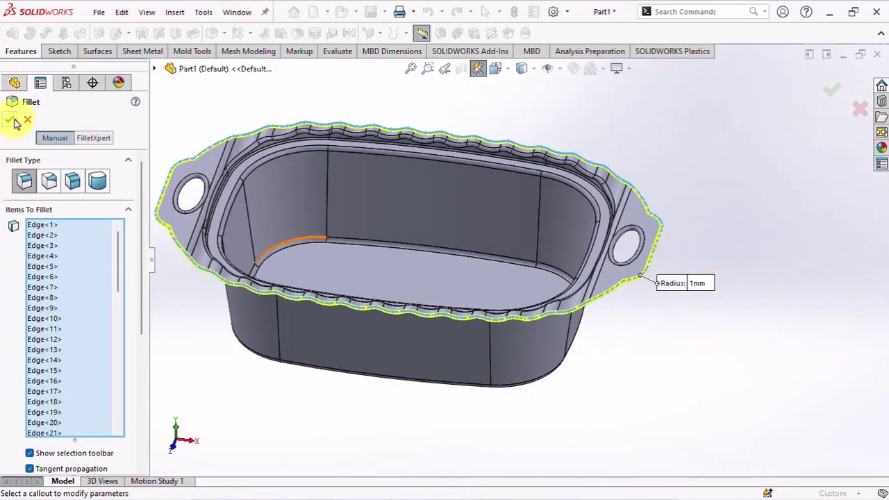
pyautogui.click(11, 119)
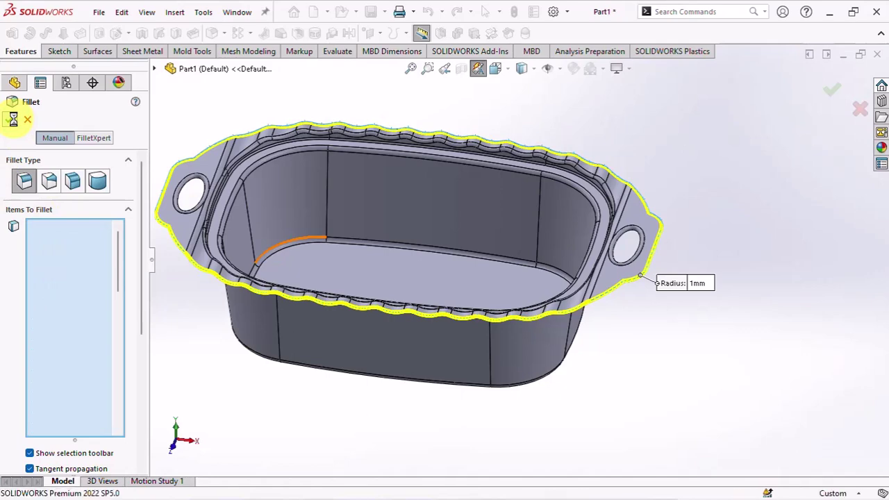
pyautogui.moveTo(211, 132)
pyautogui.mouseDown(button='middle')
pyautogui.moveTo(278, 179)
pyautogui.moveTo(268, 155)
pyautogui.moveTo(292, 160)
pyautogui.moveTo(294, 234)
pyautogui.moveTo(280, 331)
pyautogui.moveTo(288, 357)
pyautogui.mouseUp(button='middle')
pyautogui.scroll(2, 334, 364)
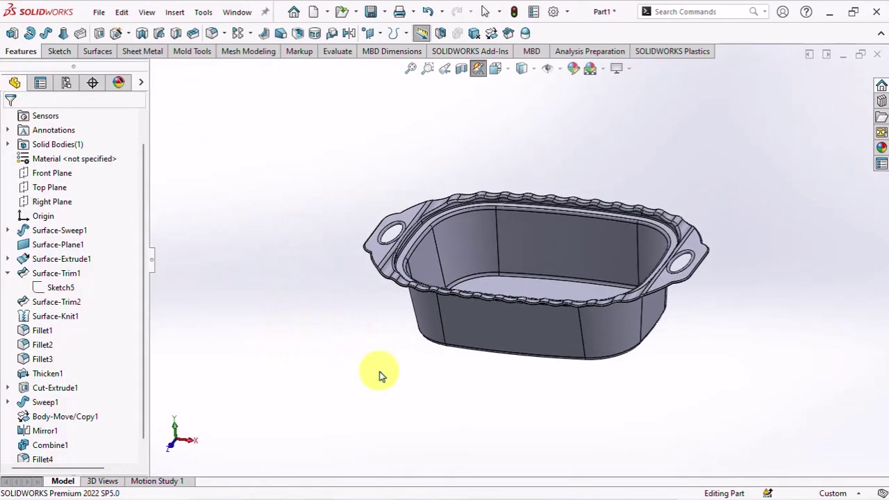